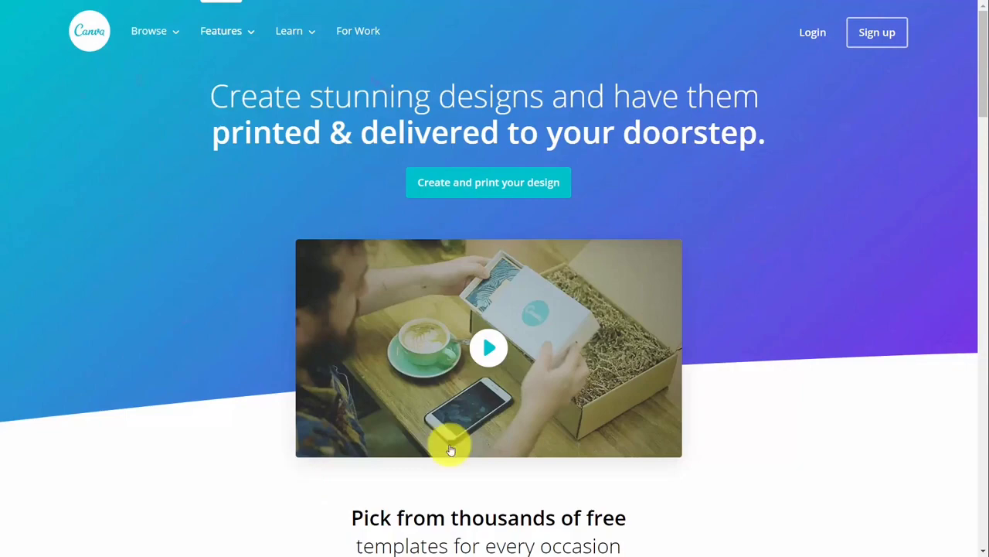
Scroll down the Canva homepage to find the Canva for Work upgrade offer
scroll(456, 448, down, 8)
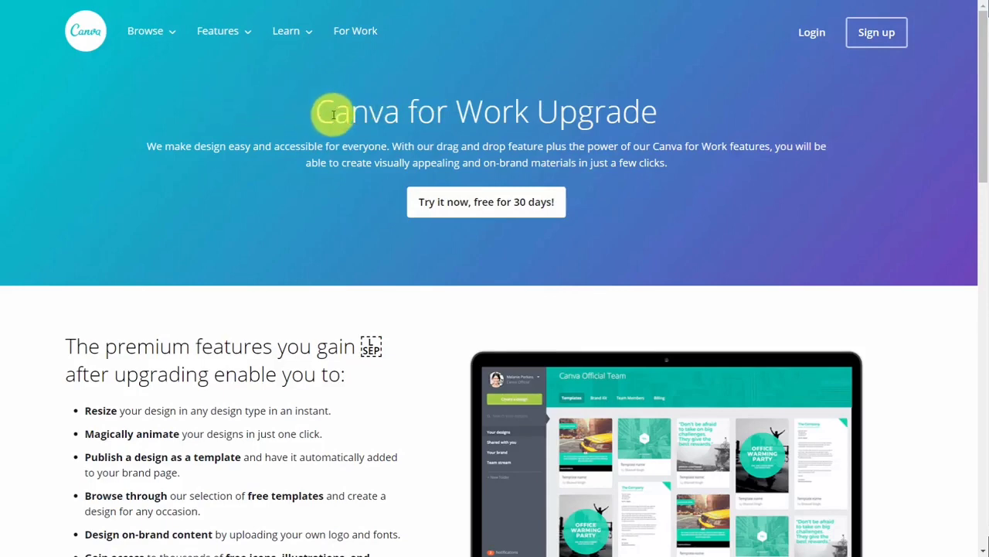
Start the 30-day free trial and review the free, For Work ($12.95) and Enterprise plans
click(478, 216)
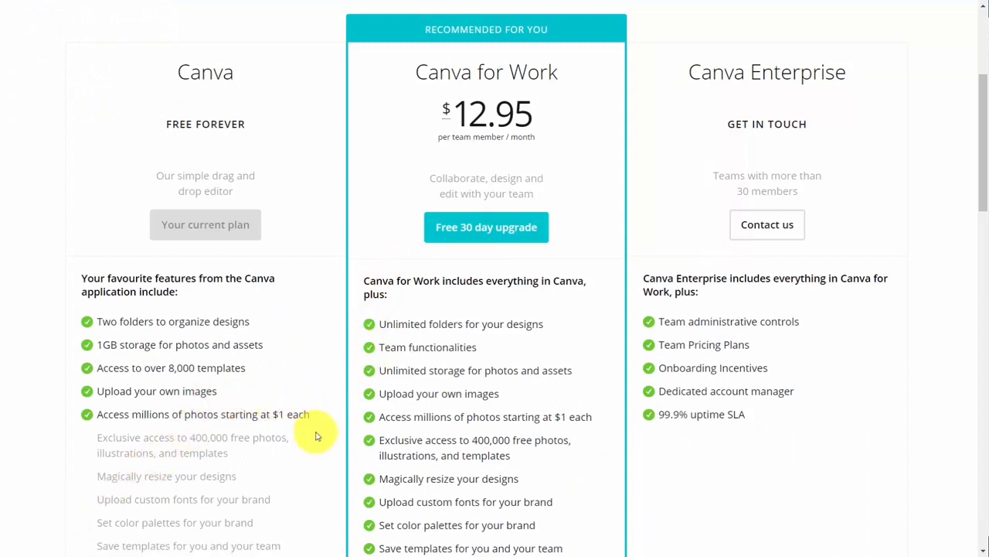
scroll(417, 453, down, 3)
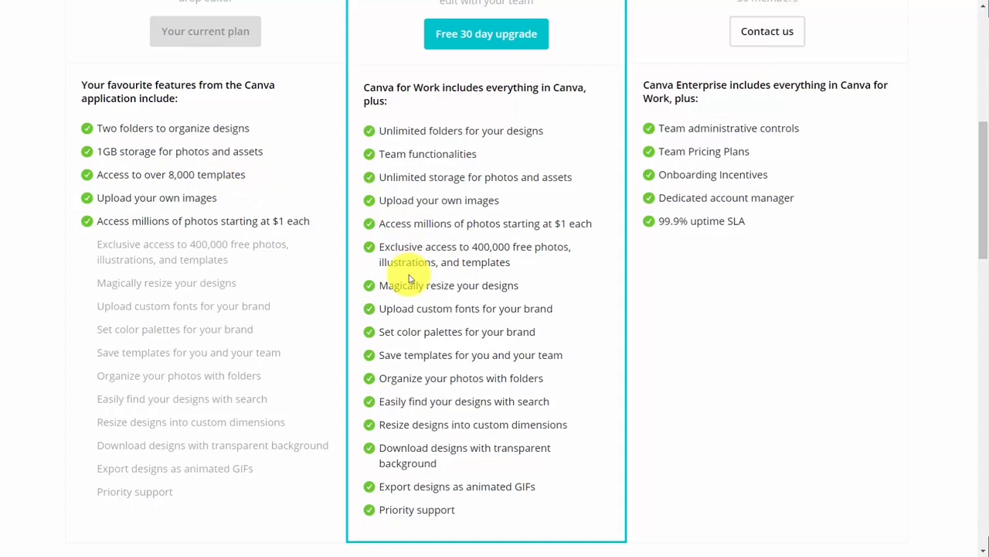
scroll(490, 227, up, 5)
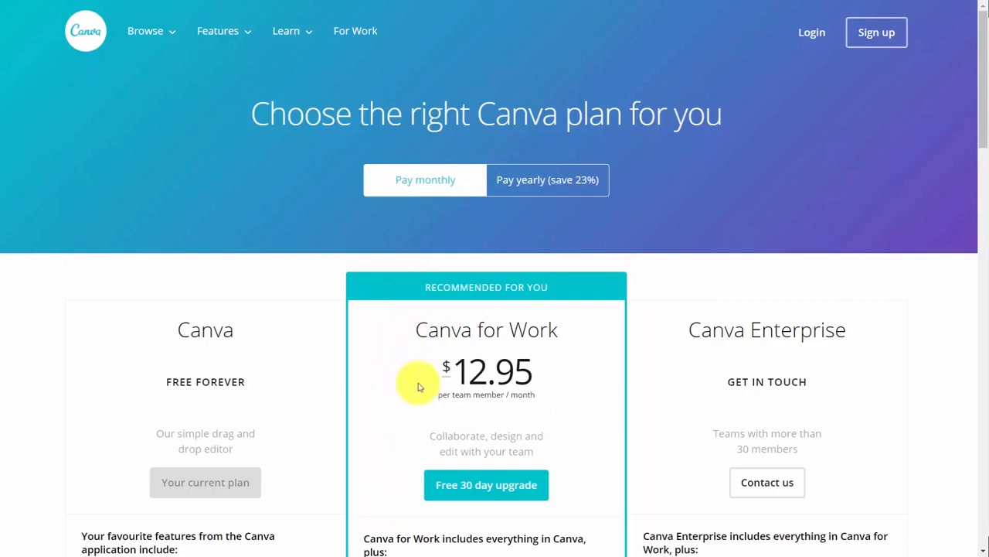
Switch plan prices to yearly billing and dismiss the account sheet in the mirrored phone app
click(516, 191)
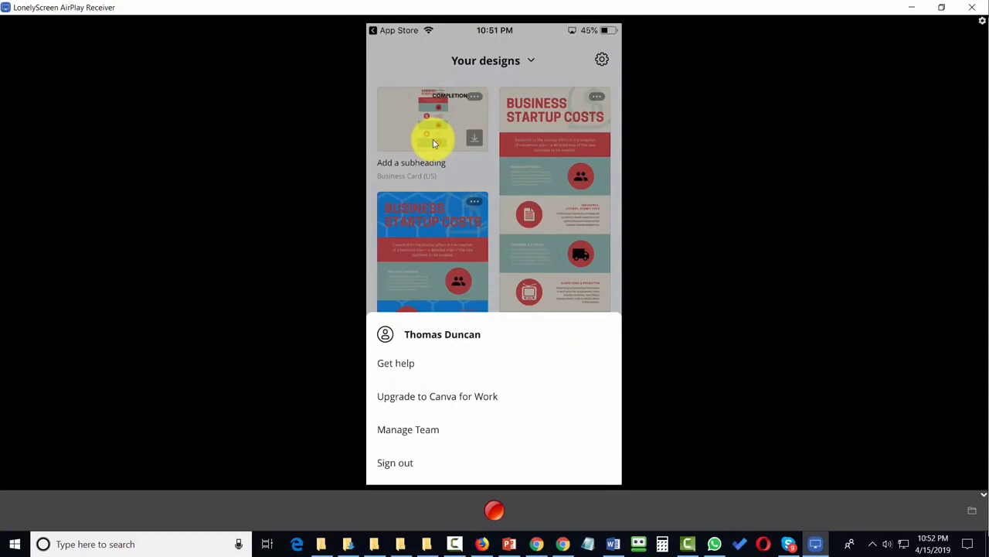
click(434, 143)
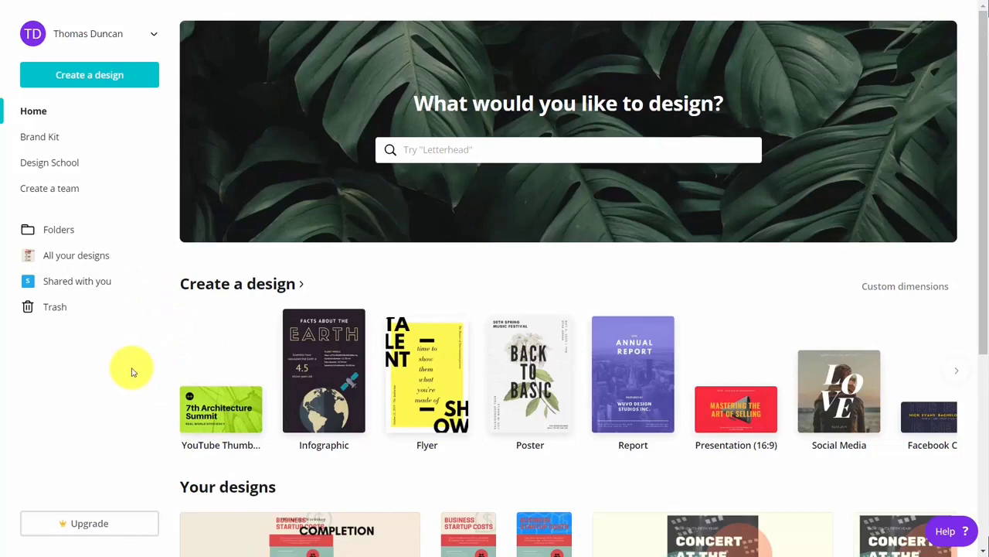
Go to the public profile from the account menu, then start and cancel editing its info
click(108, 35)
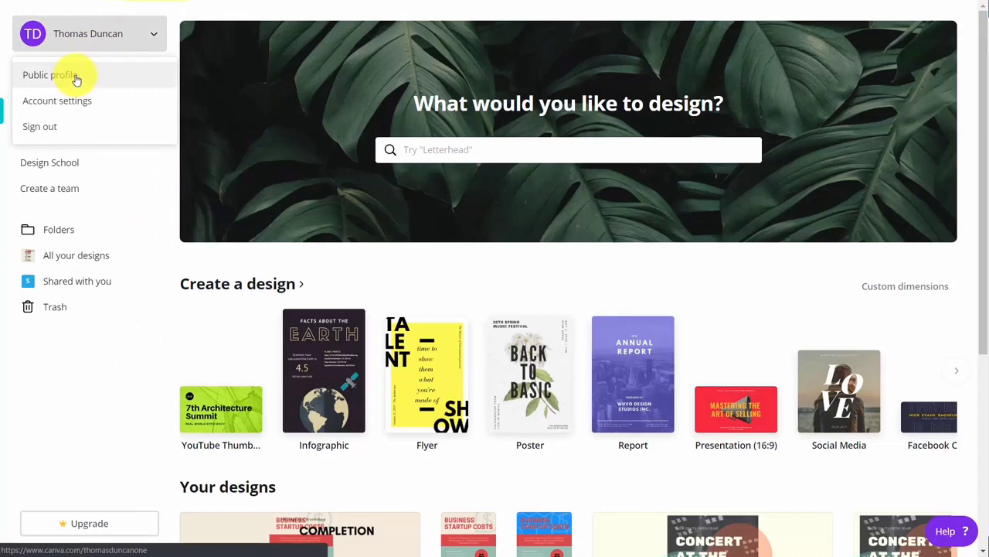
click(76, 77)
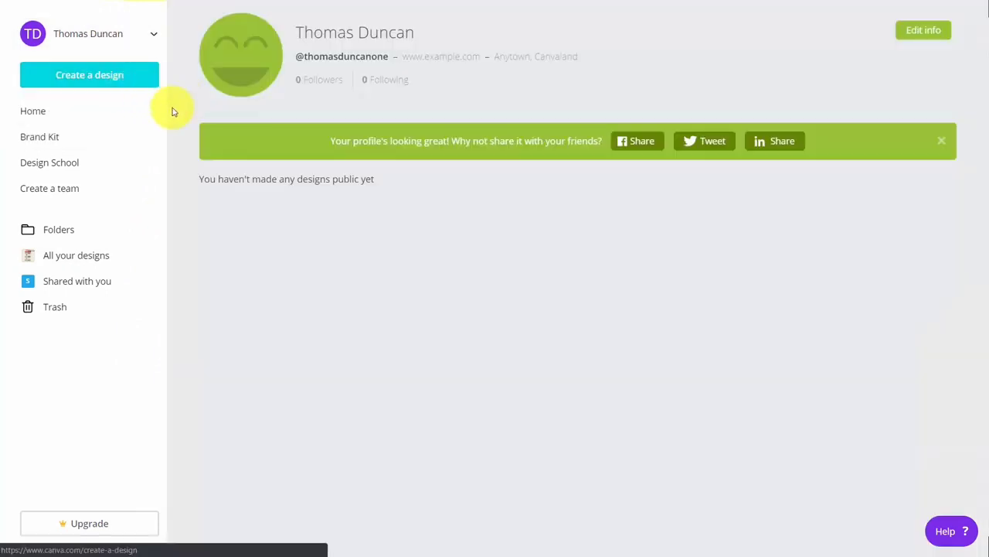
click(921, 34)
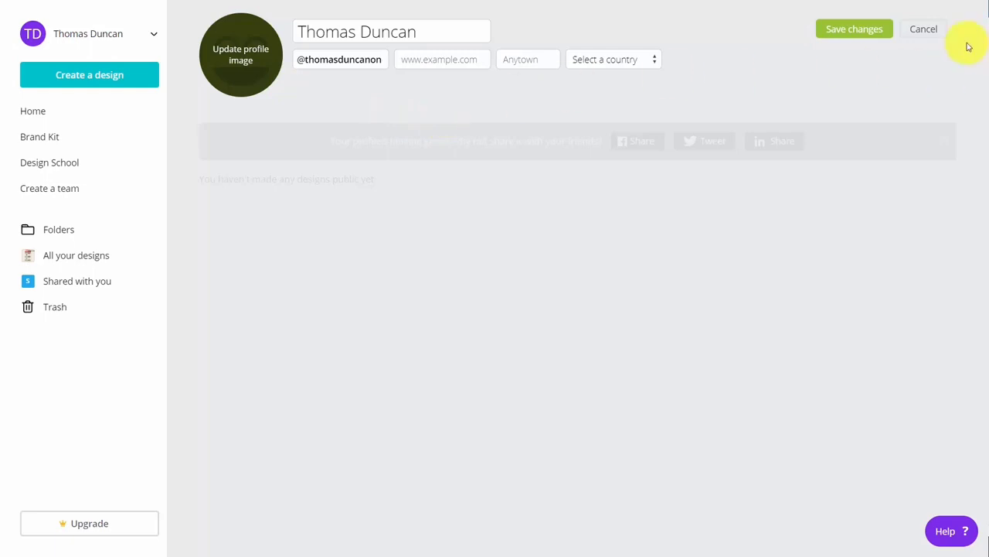
click(925, 31)
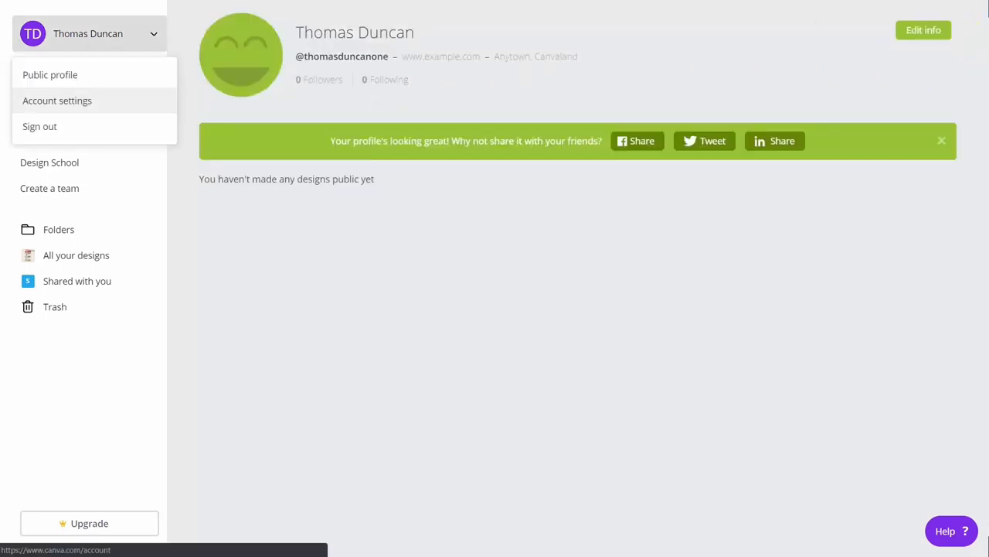
Go to Account settings and view the Billing & Teams tab: no card, 0 credits
click(57, 101)
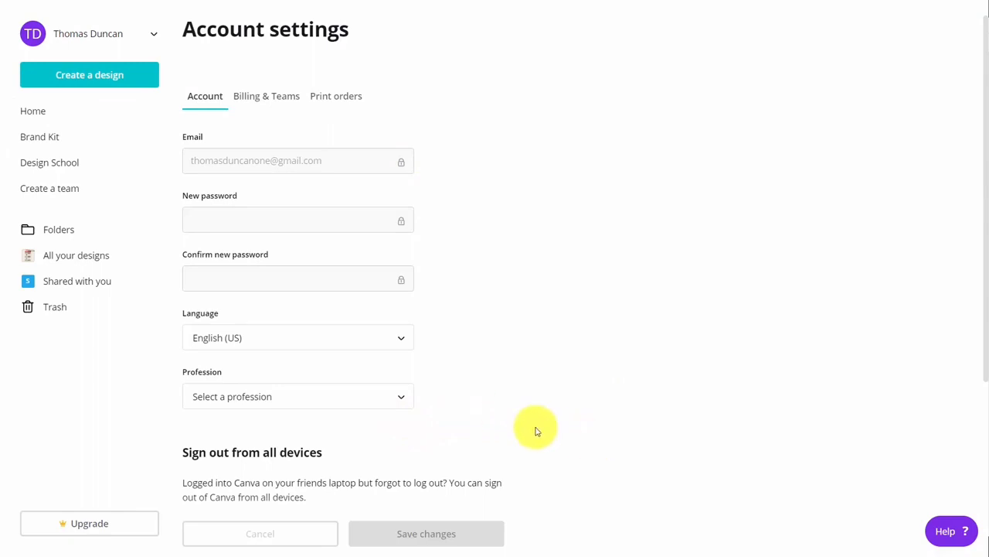
click(272, 95)
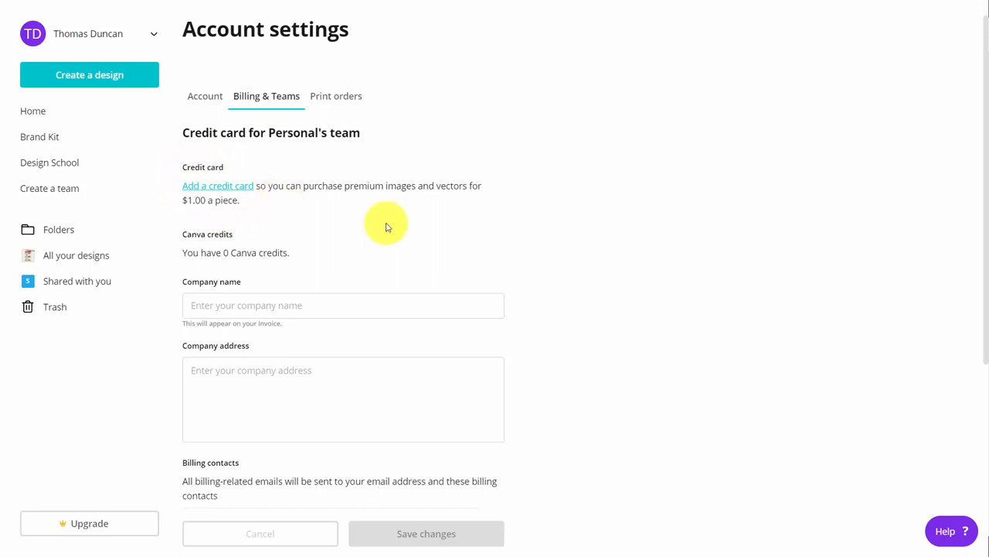
Review the billing settings and Print orders tab, then go back to the Canva home page
scroll(283, 201, down, 3)
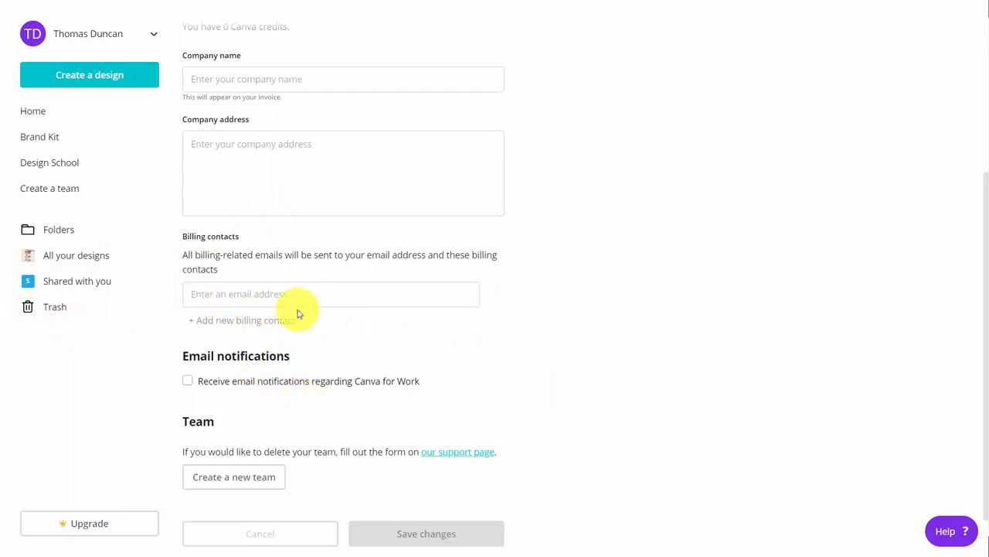
scroll(386, 231, up, 3)
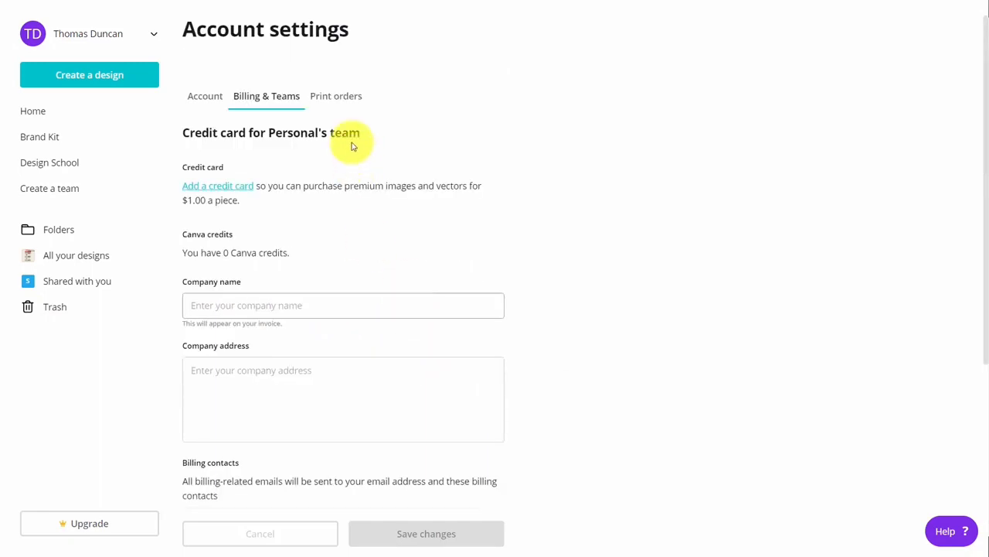
click(336, 97)
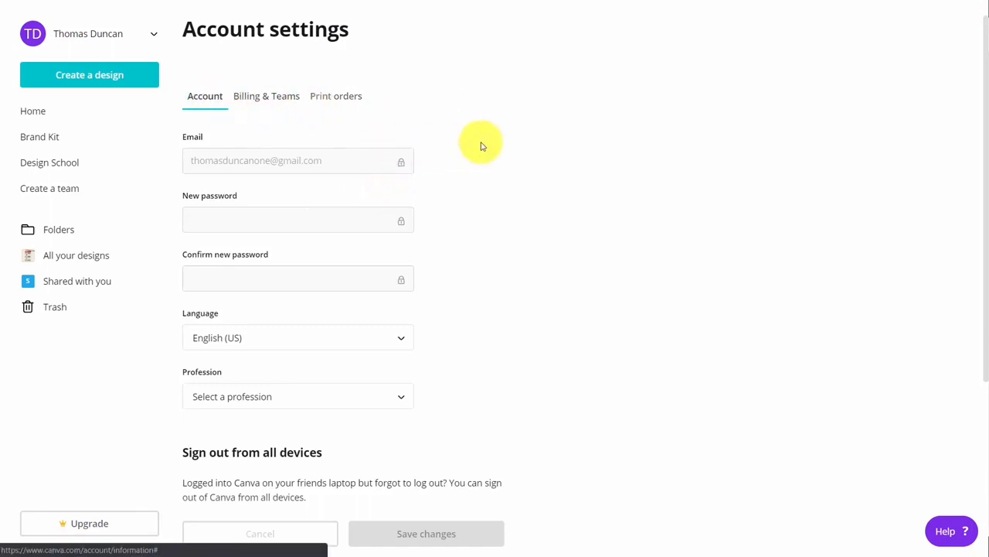
scroll(441, 143, down, 3)
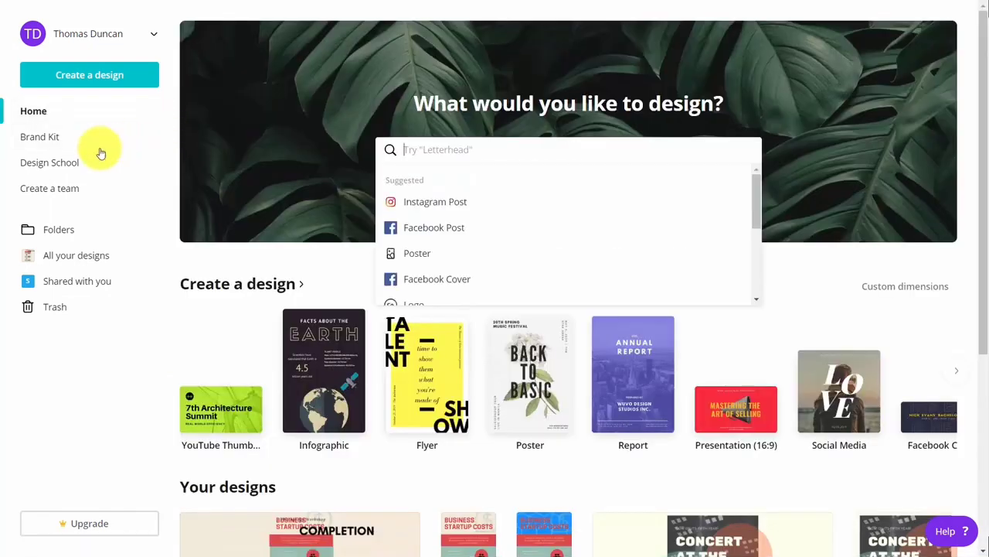
In the Brand Kit, add a yellow-green brand colour, then delete it, keeping blue and purple
click(43, 141)
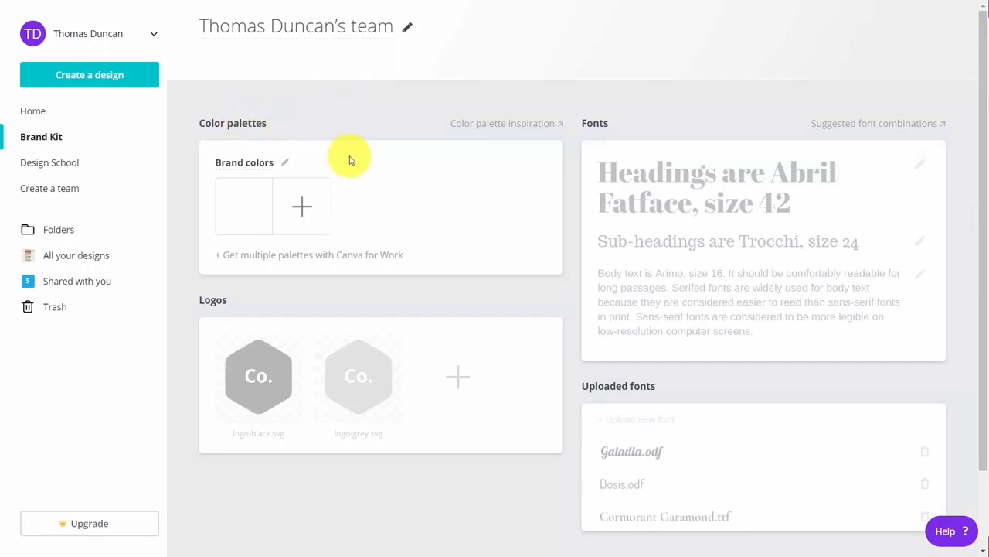
click(300, 205)
click(300, 207)
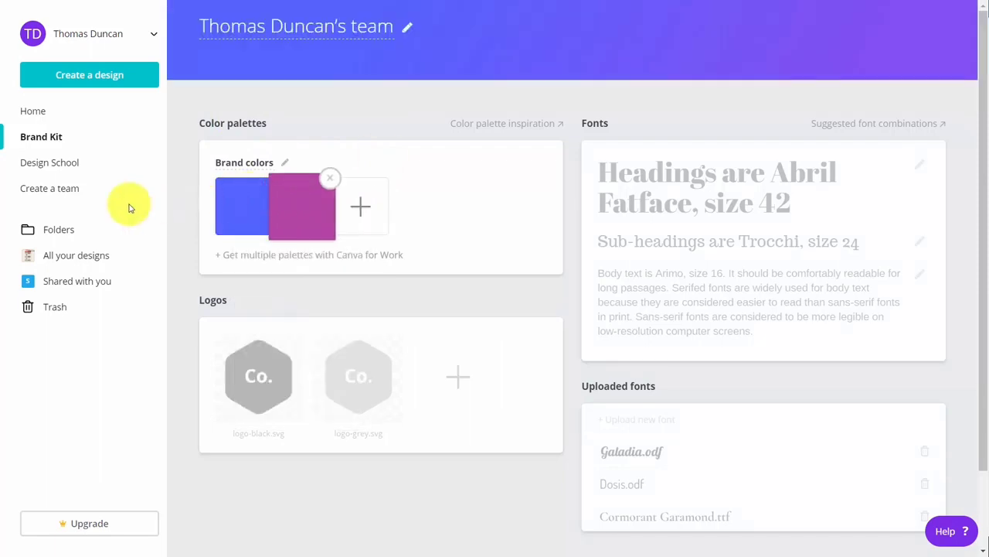
click(361, 205)
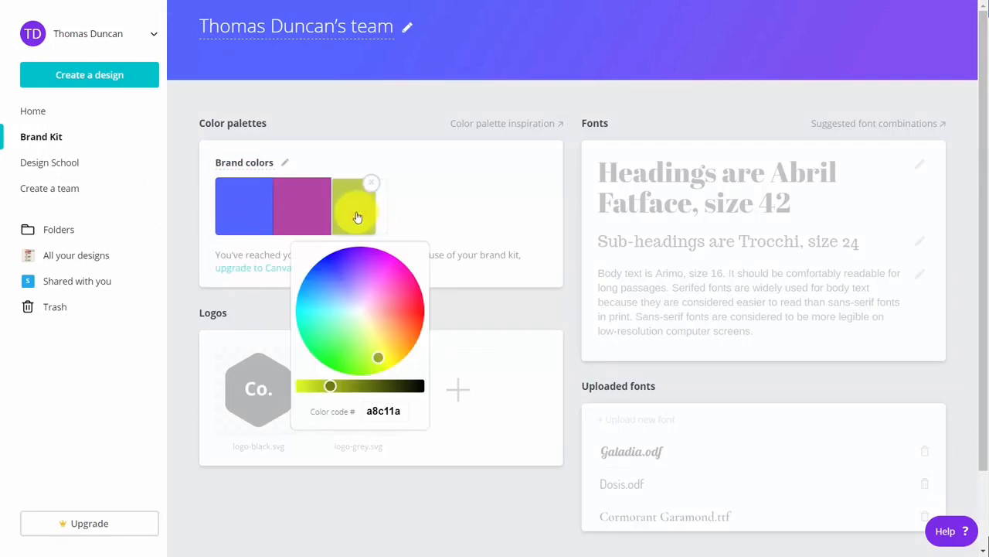
click(354, 111)
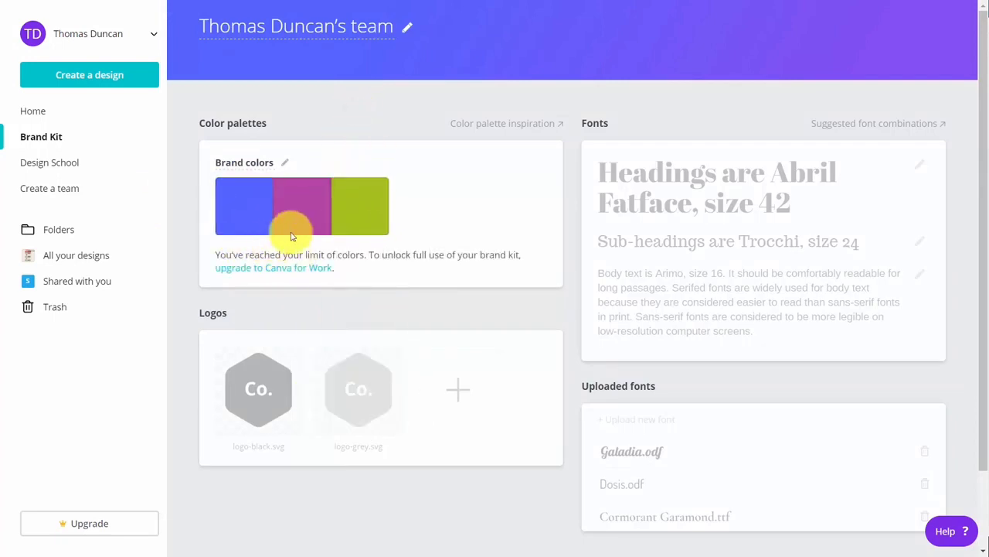
click(385, 180)
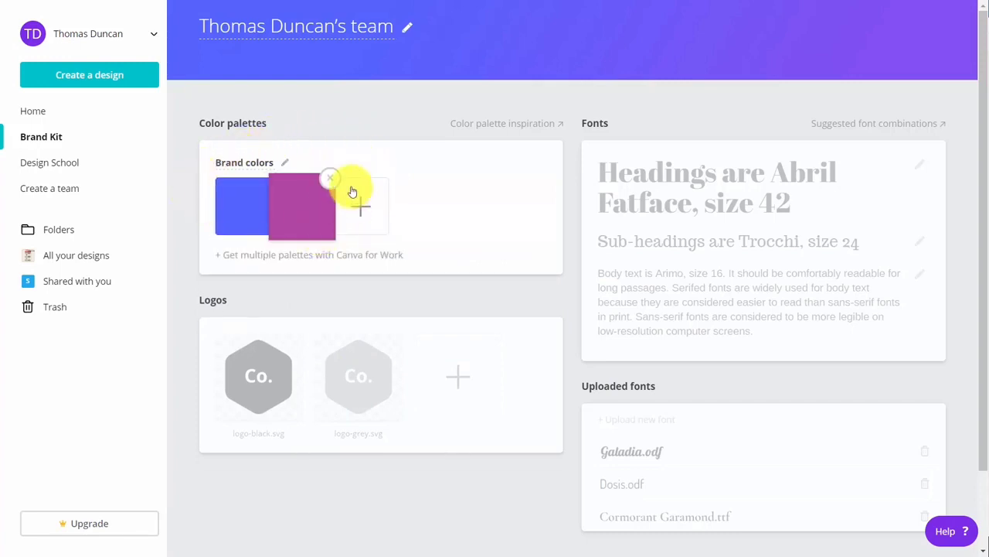
scroll(370, 257, down, 2)
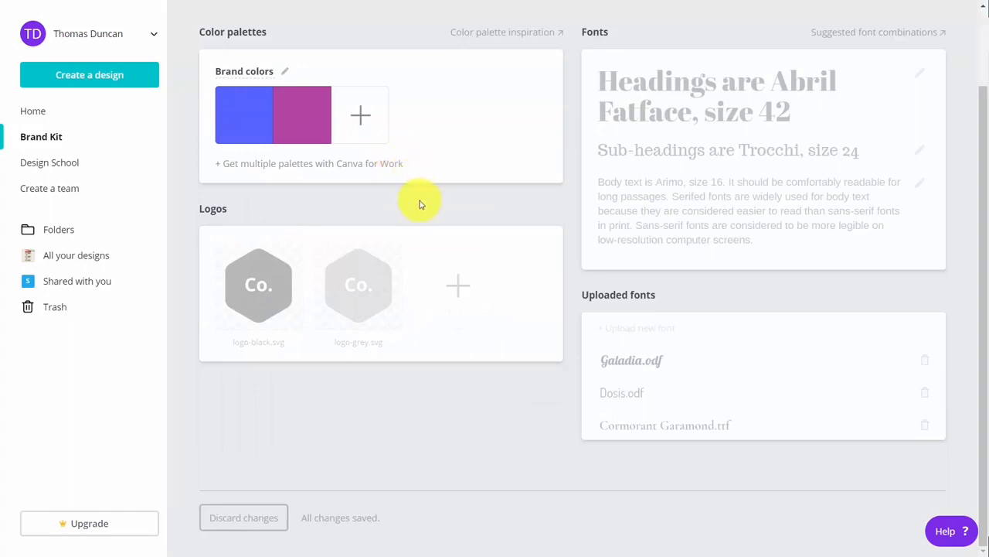
mouse_move(297, 213)
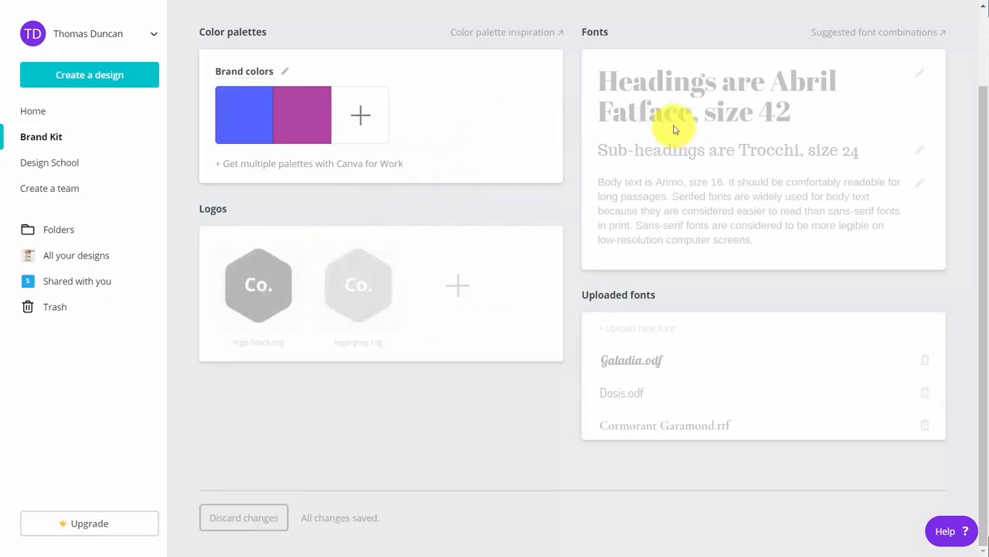
mouse_move(672, 124)
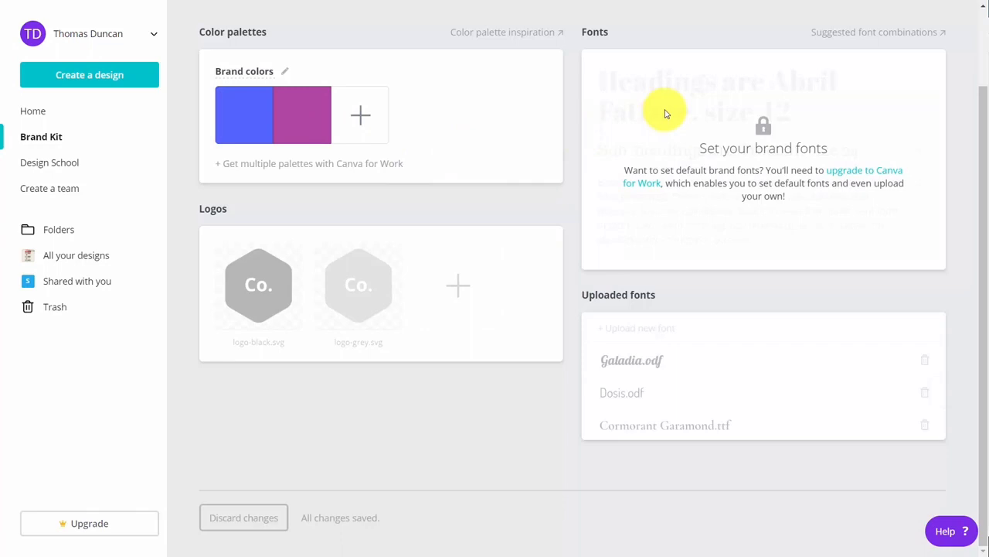
mouse_move(673, 340)
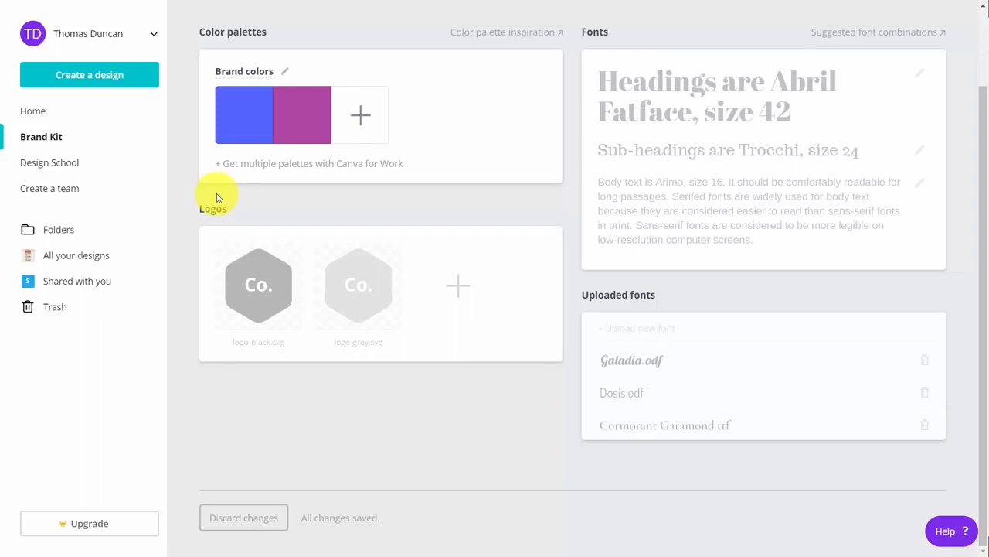
mouse_move(647, 42)
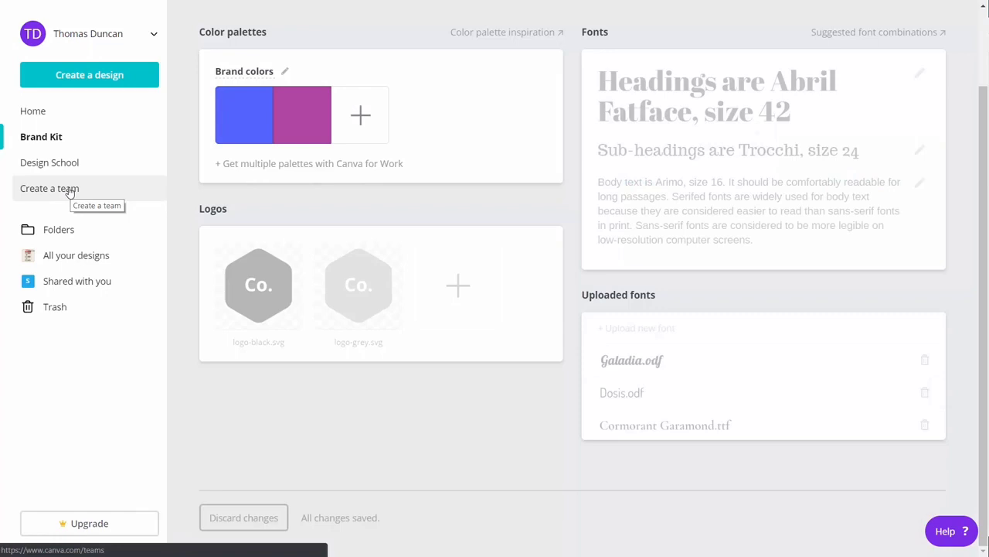
Enter two invitee e-mail addresses as Members on the Create a team page and send invitations
click(69, 193)
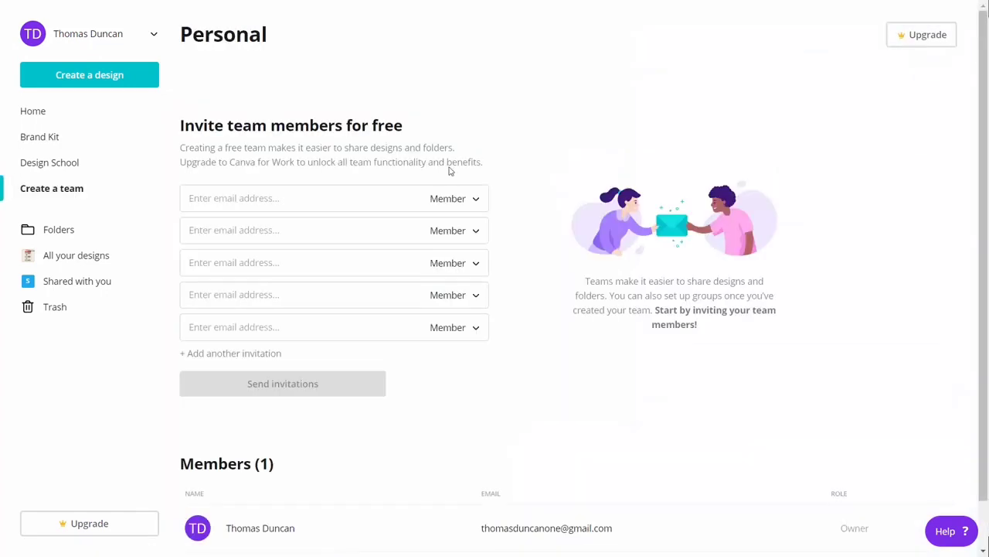
click(293, 198)
key(ctrl+v)
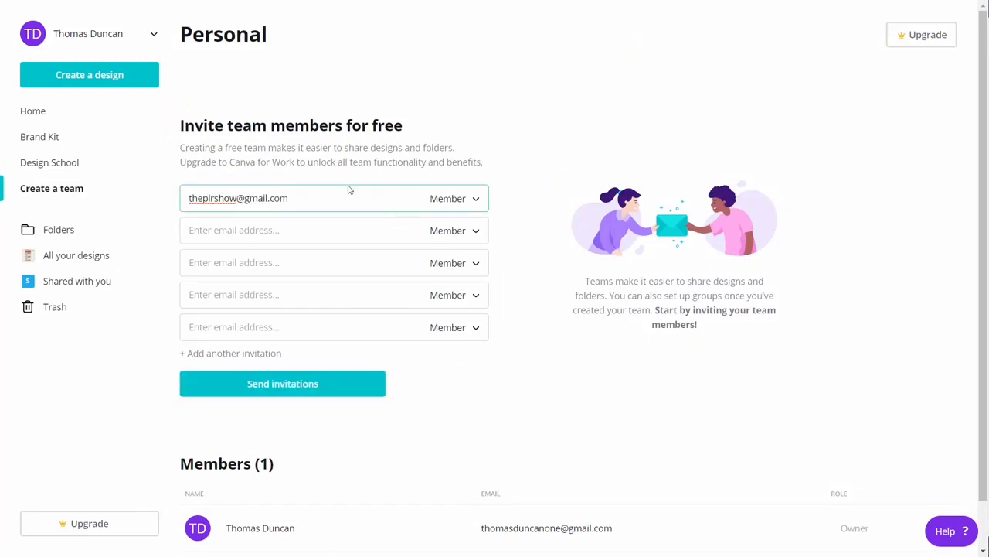
click(473, 200)
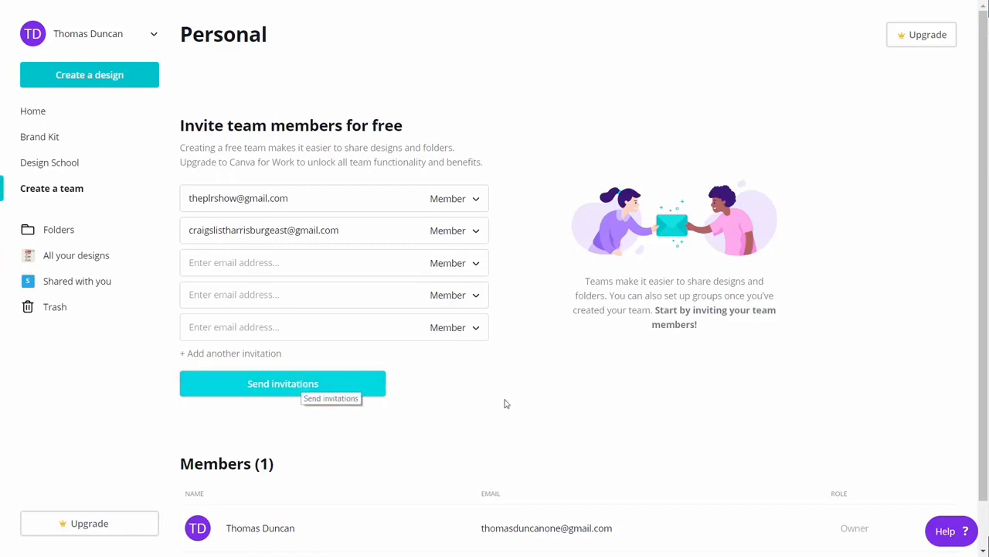
click(301, 383)
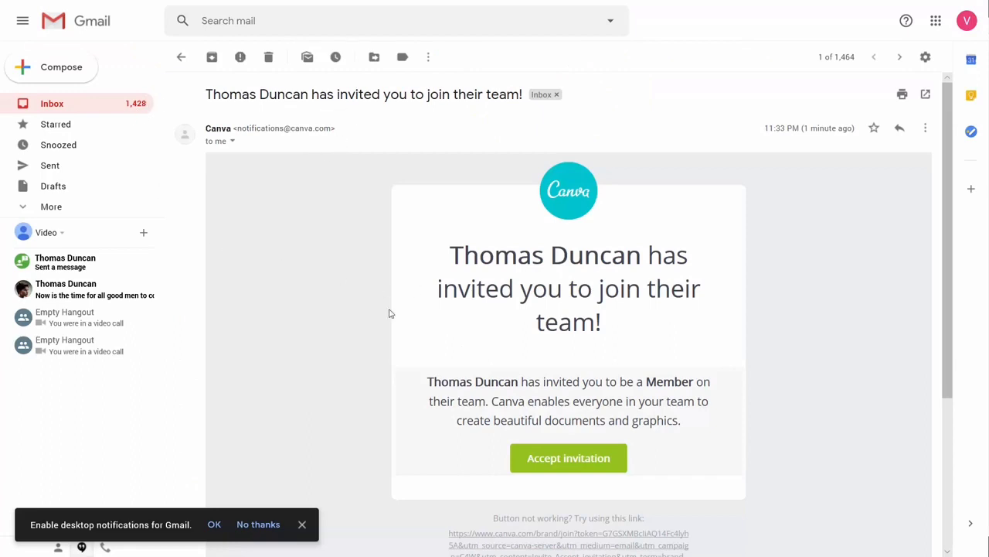
Accept the team invitation and sign up for a new account with the invitee's e-mail
click(551, 463)
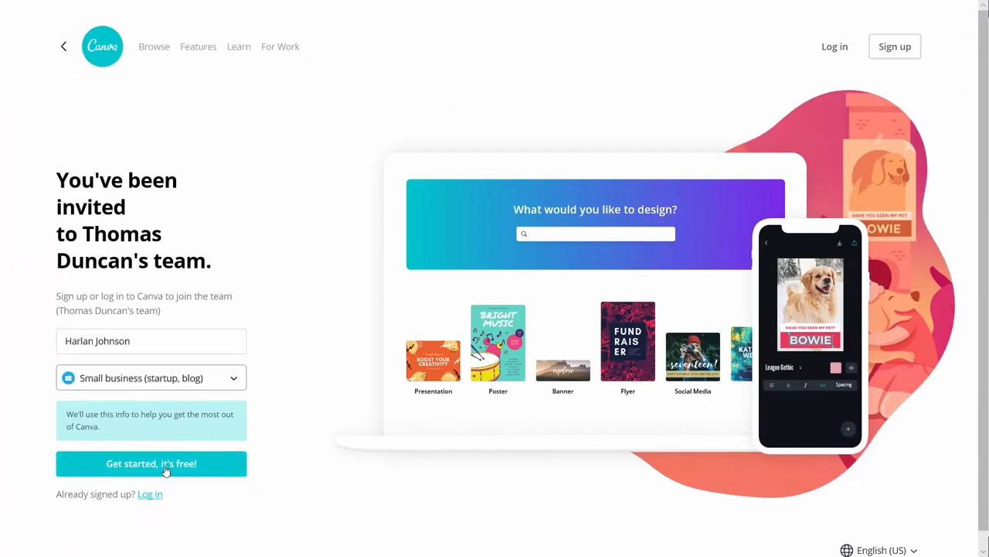
click(164, 464)
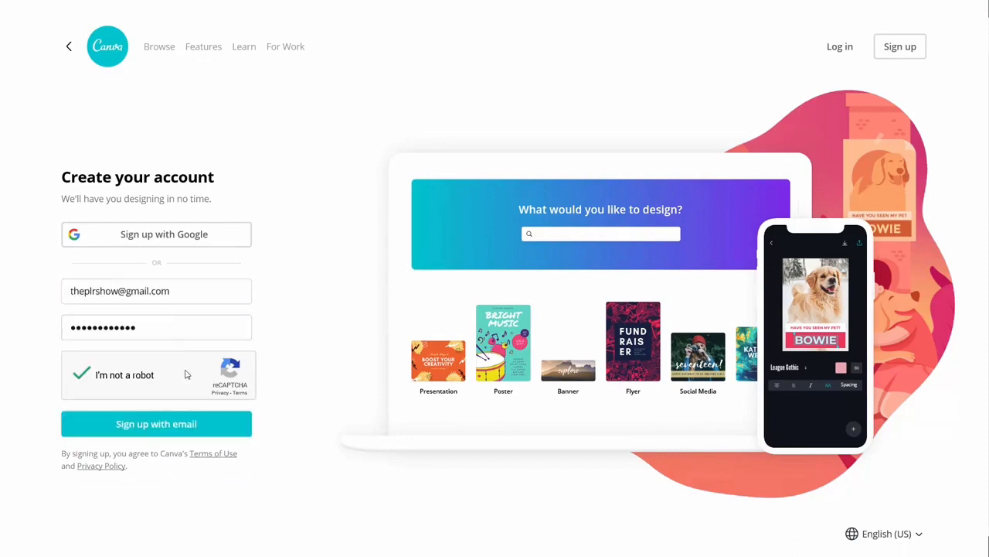
click(167, 418)
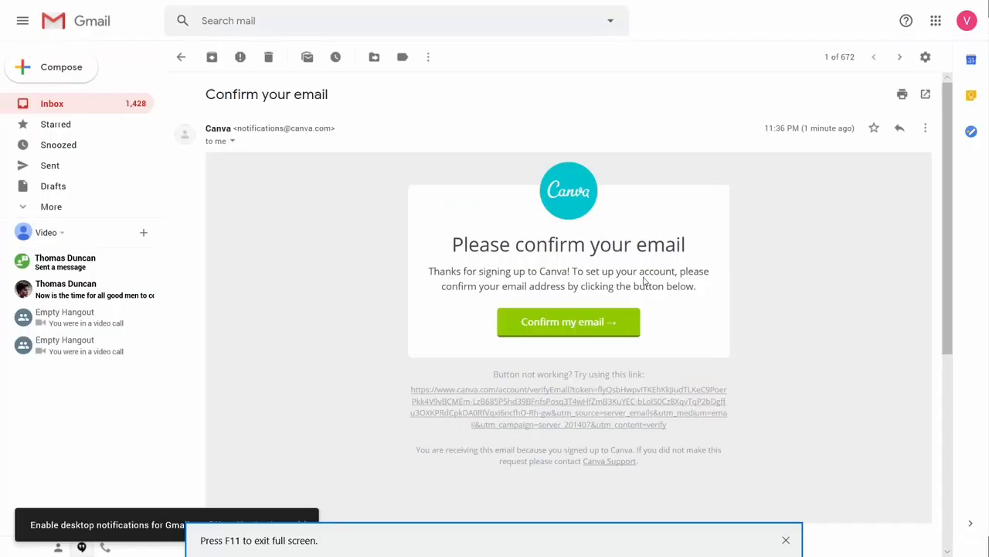
Confirm the new account's e-mail address from the Gmail confirmation message
click(549, 320)
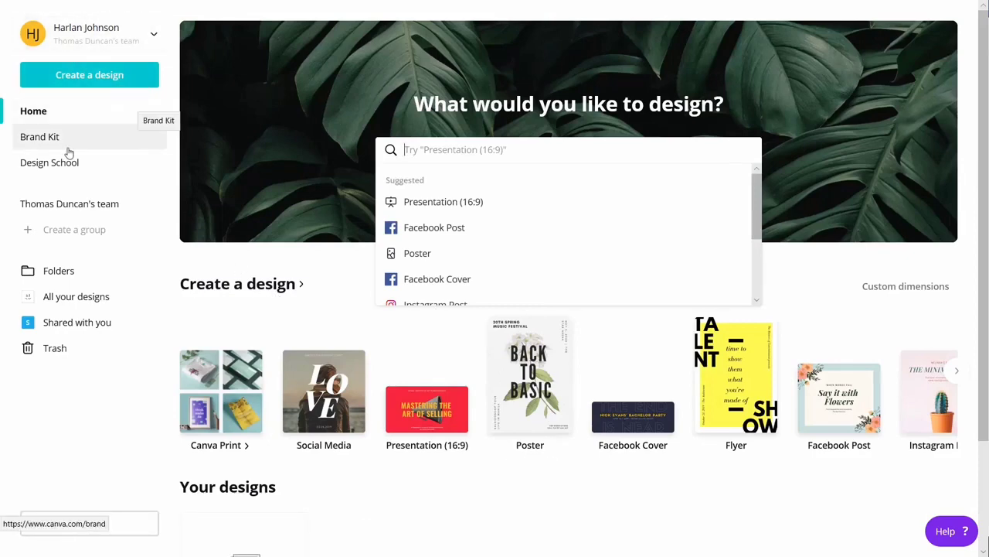
Dismiss the design suggestions and open the team page on the owner's account
key(Escape)
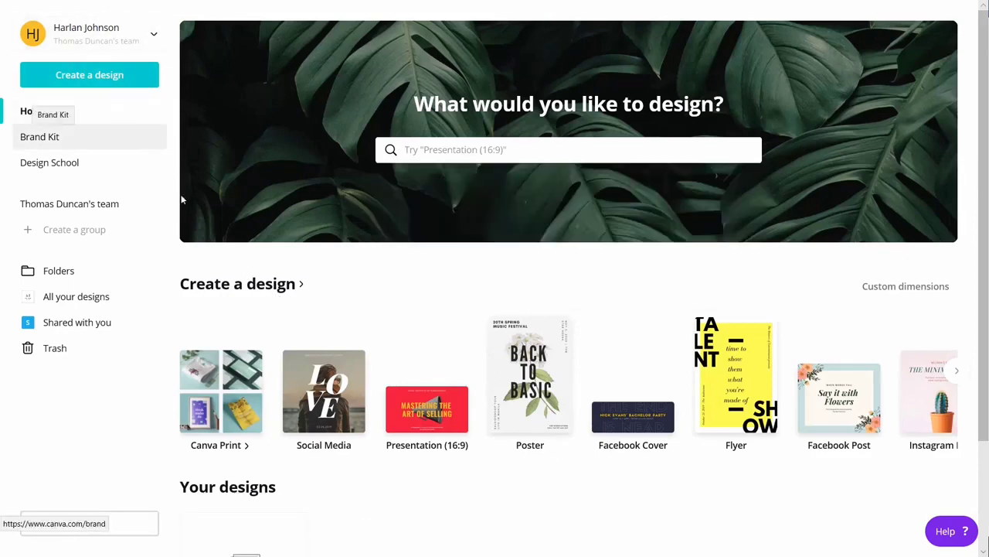
click(96, 234)
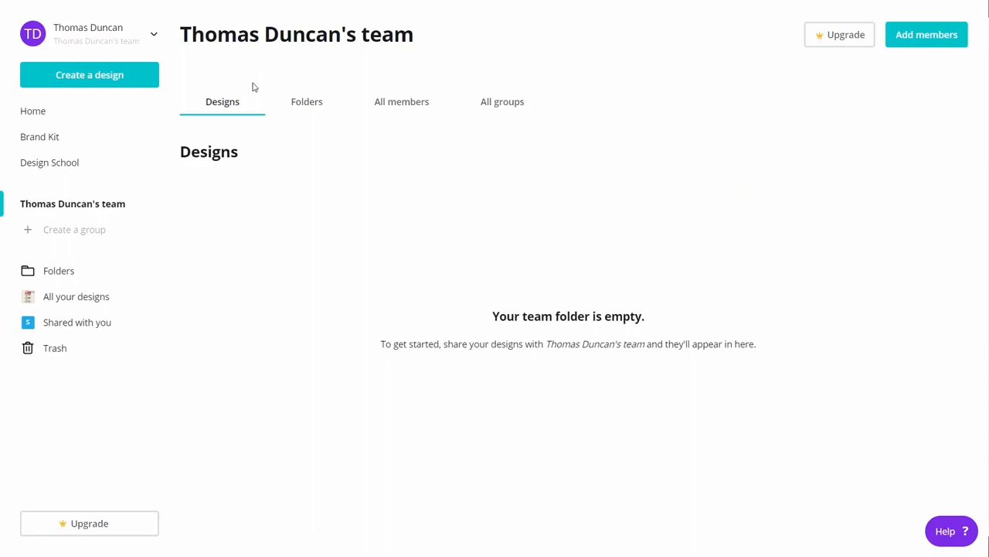
Show the team's All members list and scroll through its members
click(394, 105)
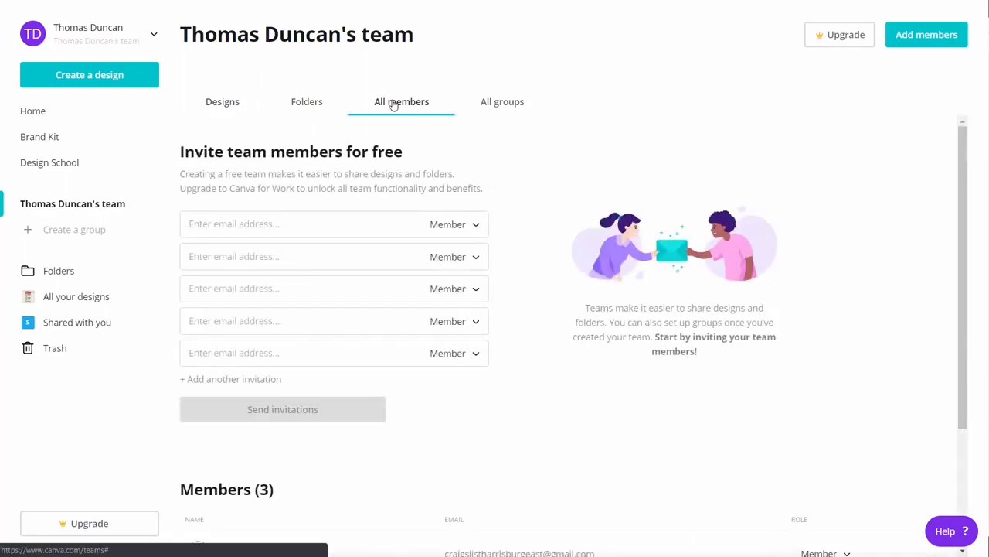
scroll(430, 128, down, 3)
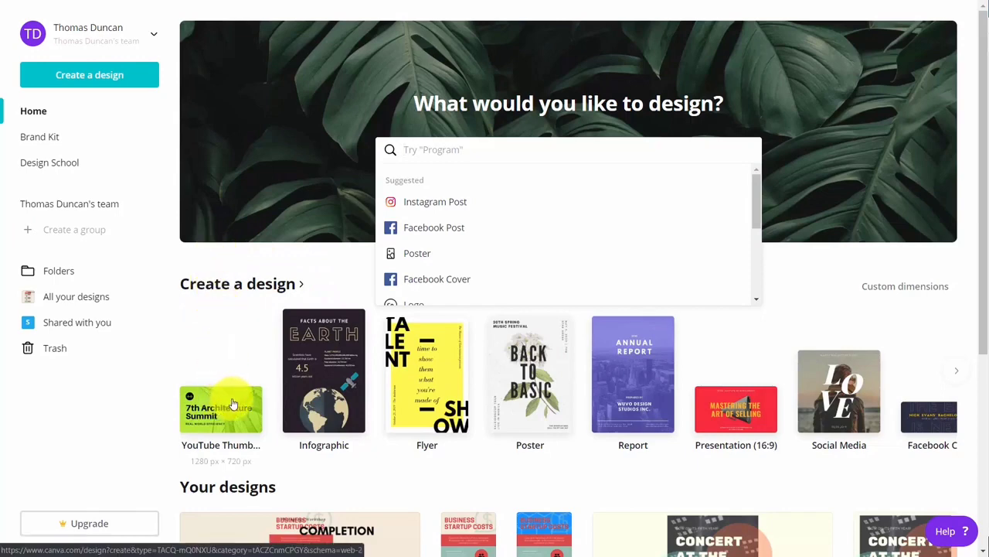
Browse all Create a design categories and start a new Your Story design from Social Media
click(254, 284)
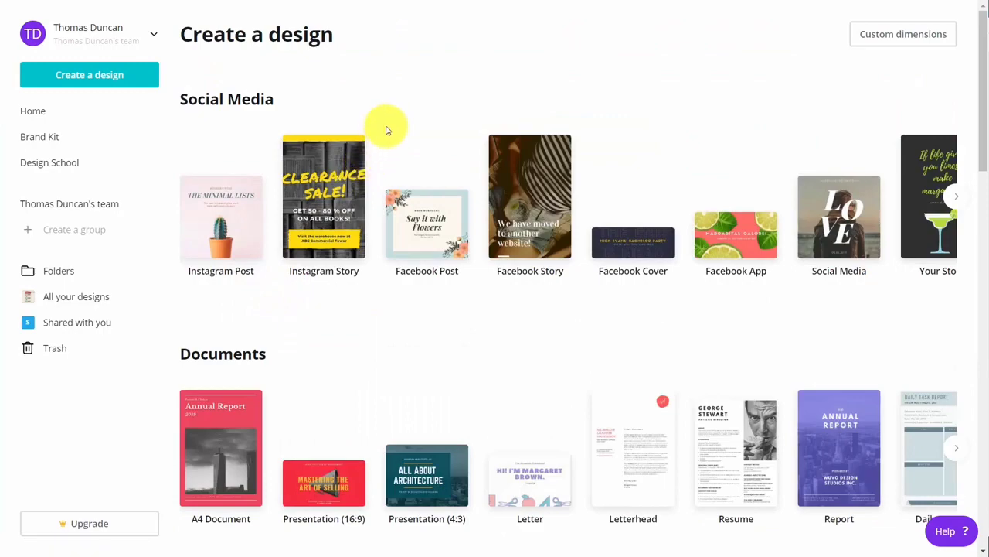
scroll(384, 132, down, 9)
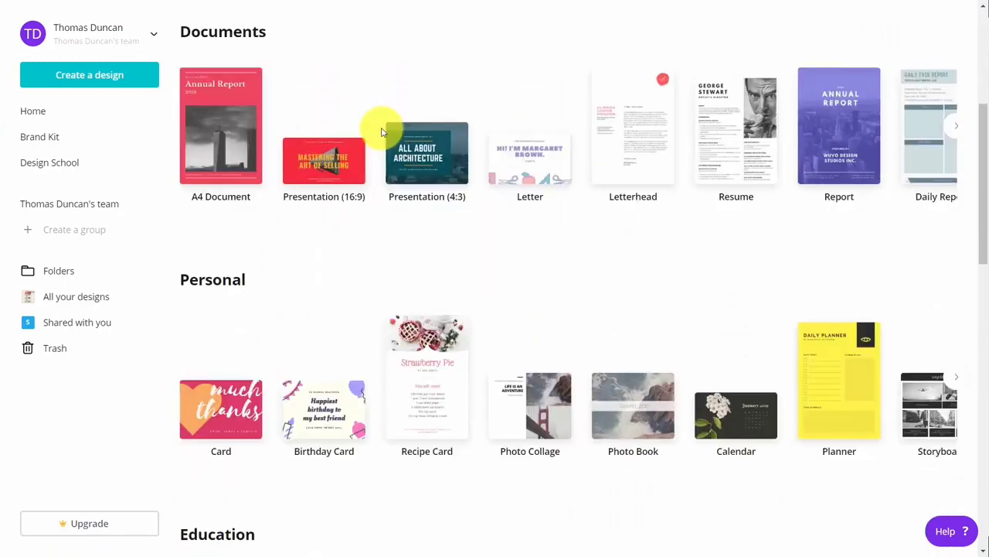
scroll(381, 132, down, 4)
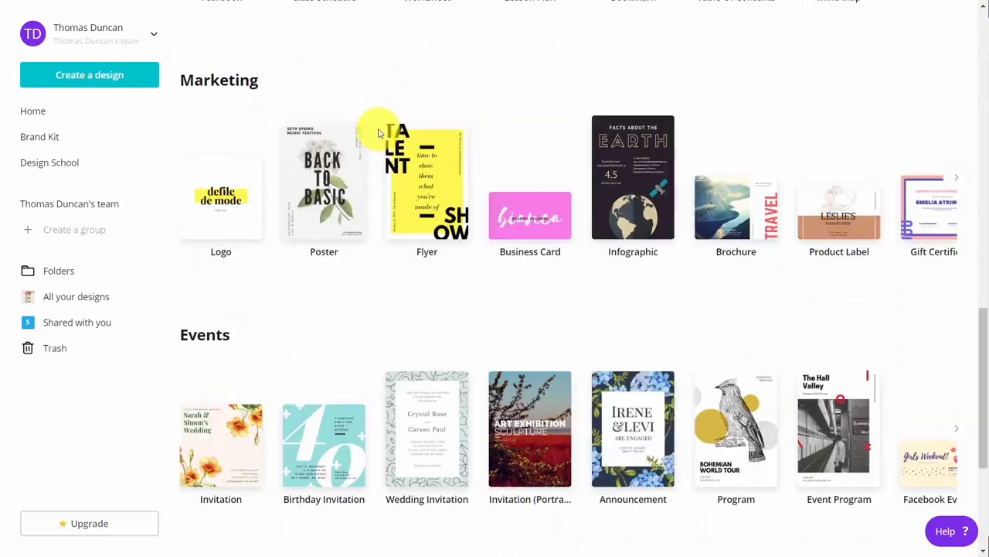
scroll(378, 133, down, 3)
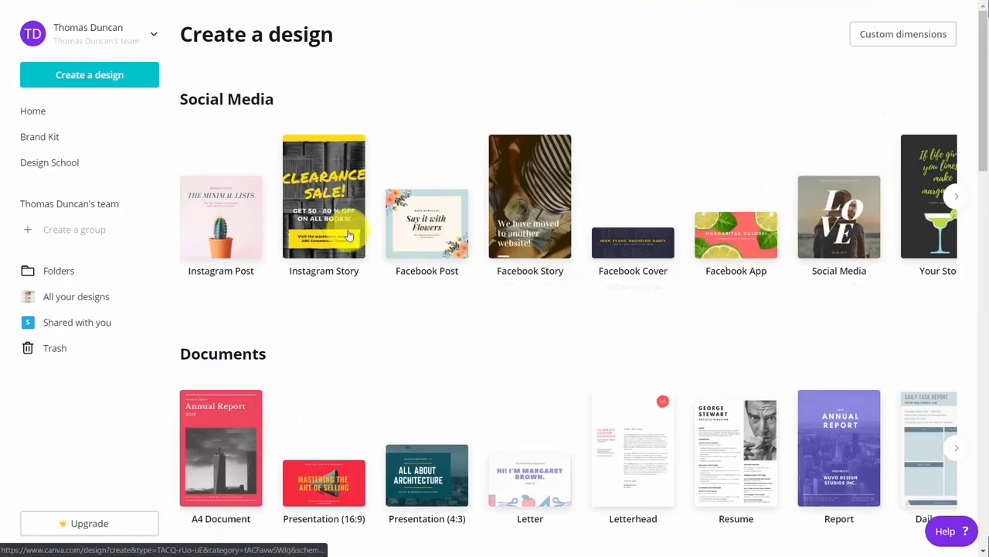
click(956, 196)
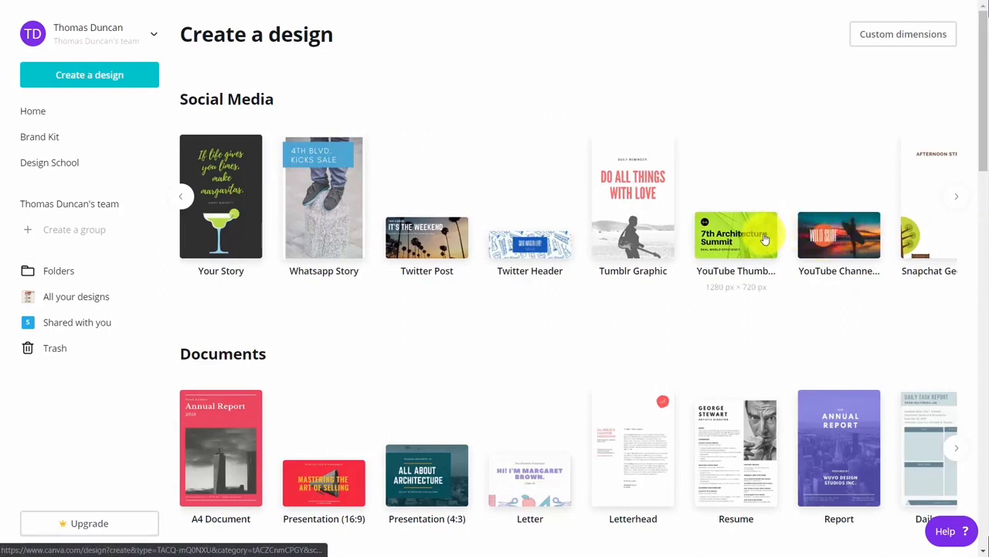
click(228, 189)
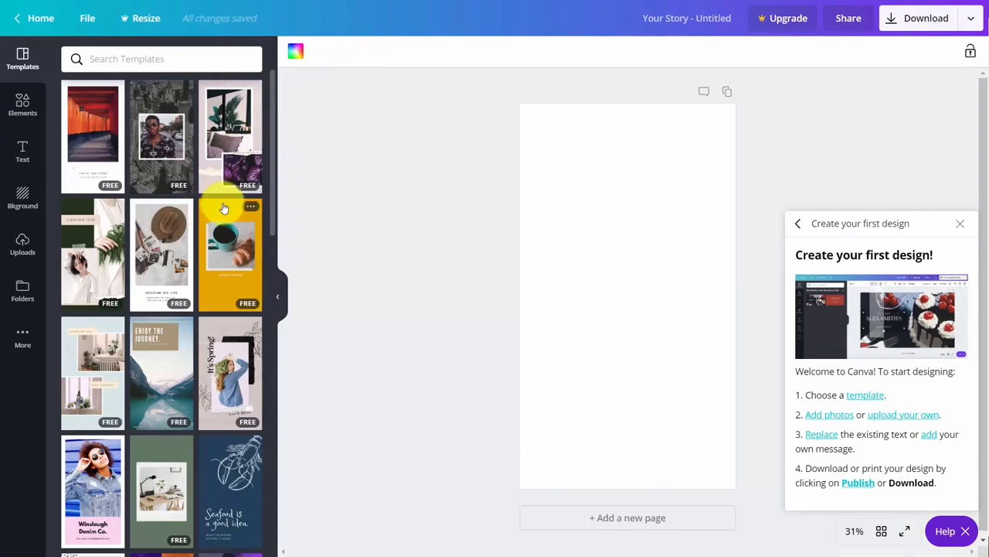
scroll(223, 208, down, 3)
scroll(223, 209, down, 2)
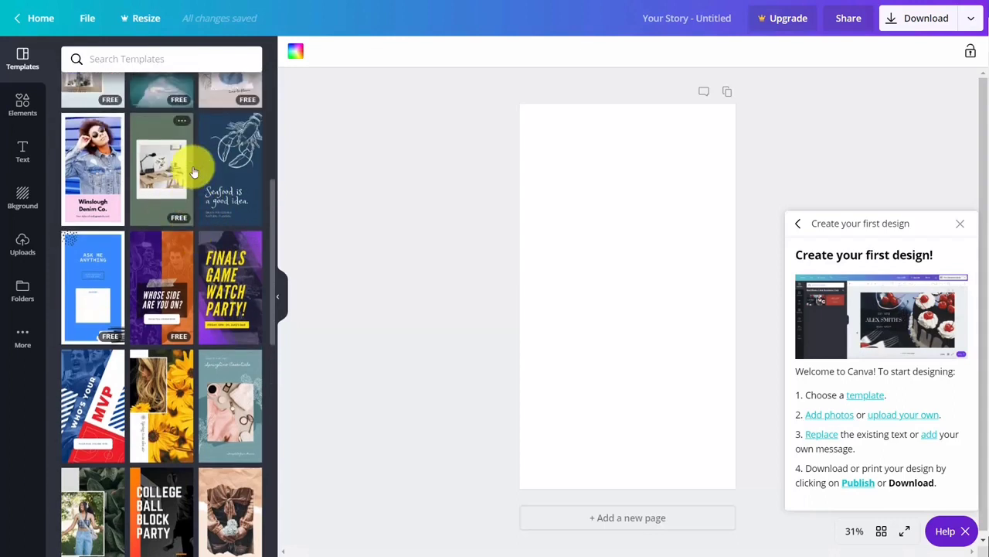
scroll(194, 168, up, 2)
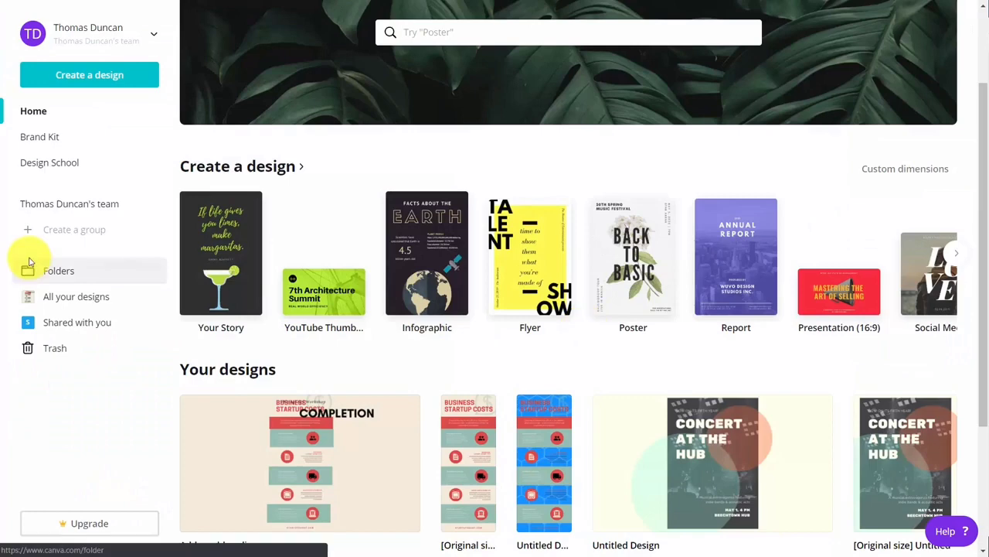
Search the home page for 'facebook' and start a new Facebook App design
scroll(286, 379, down, 1)
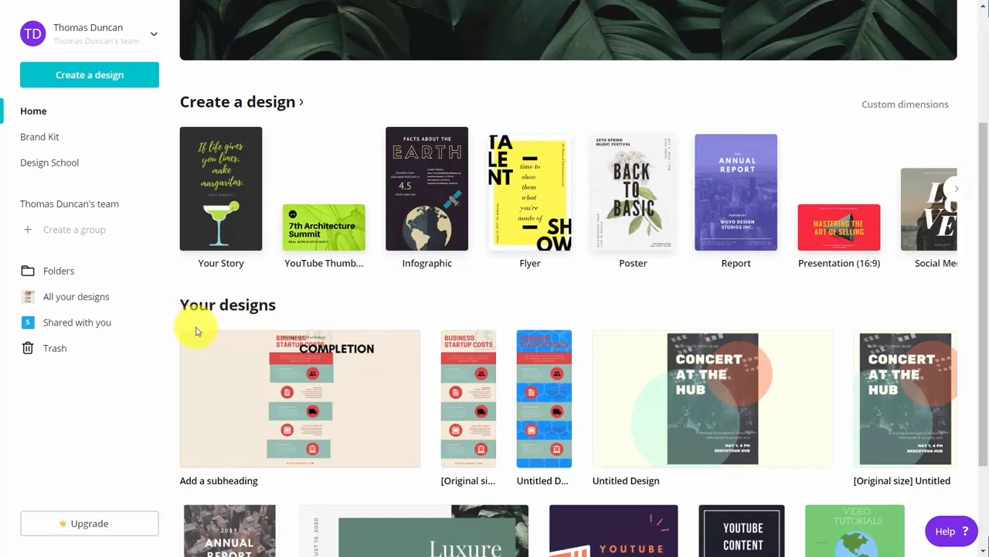
scroll(195, 331, up, 2)
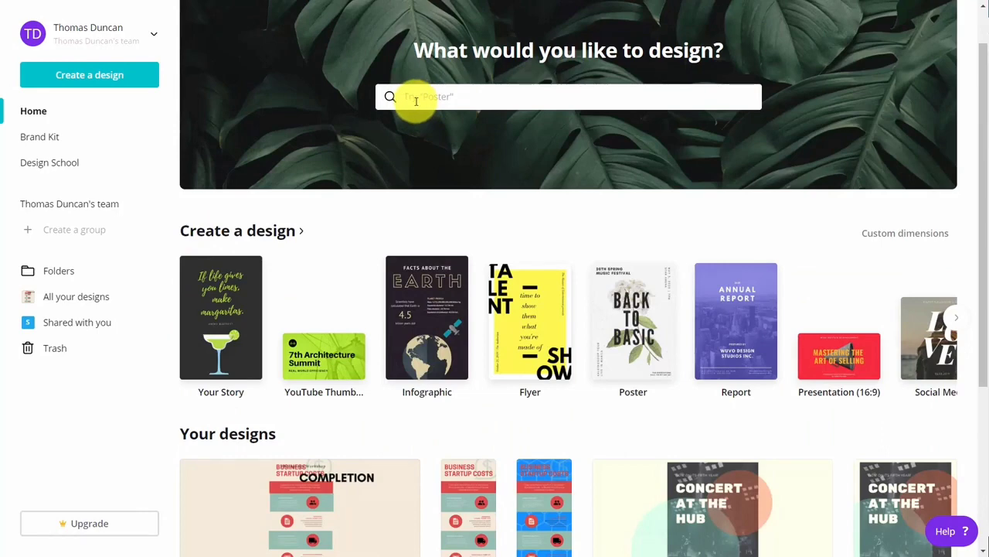
text(facebook)
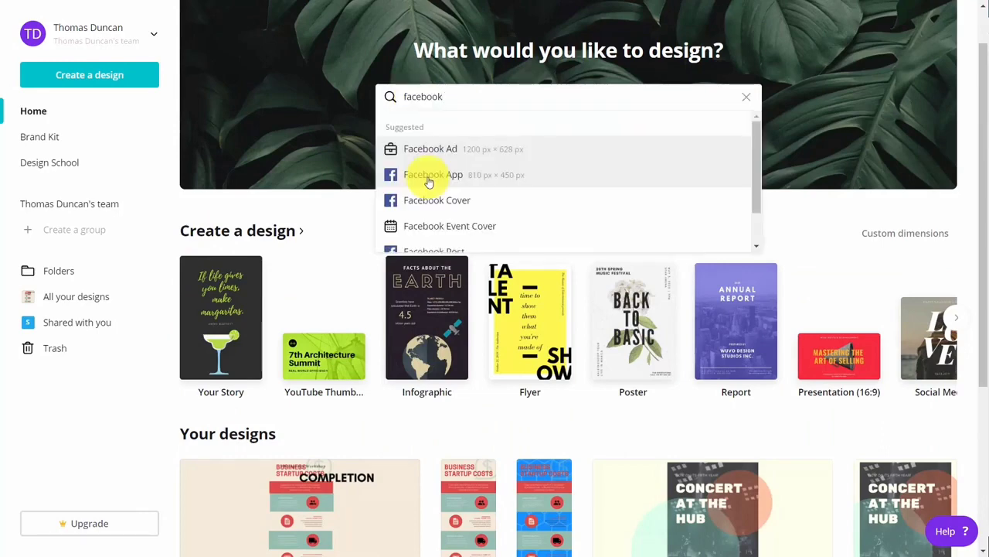
click(429, 177)
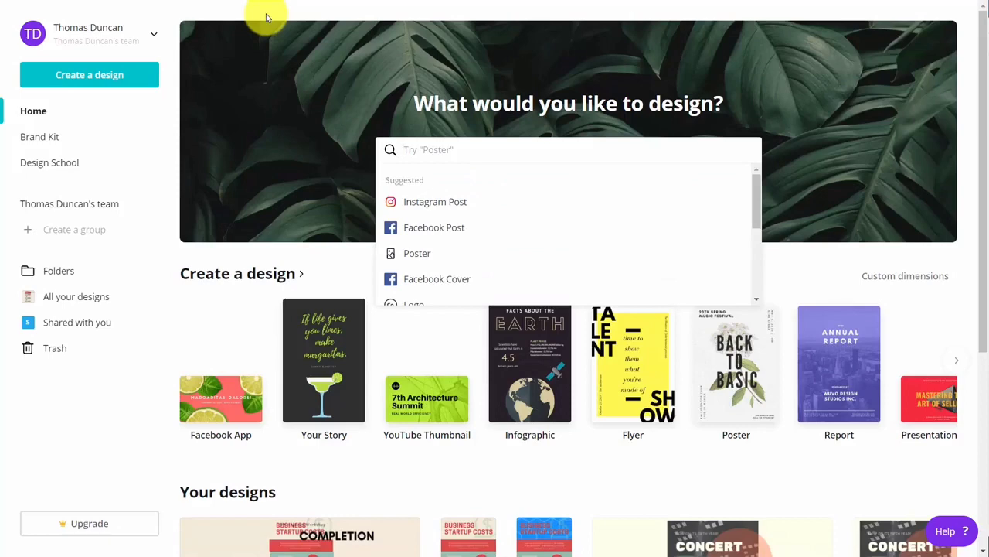
Create a new custom-size design of 900 × 600 px, keeping pixels as the unit
click(103, 80)
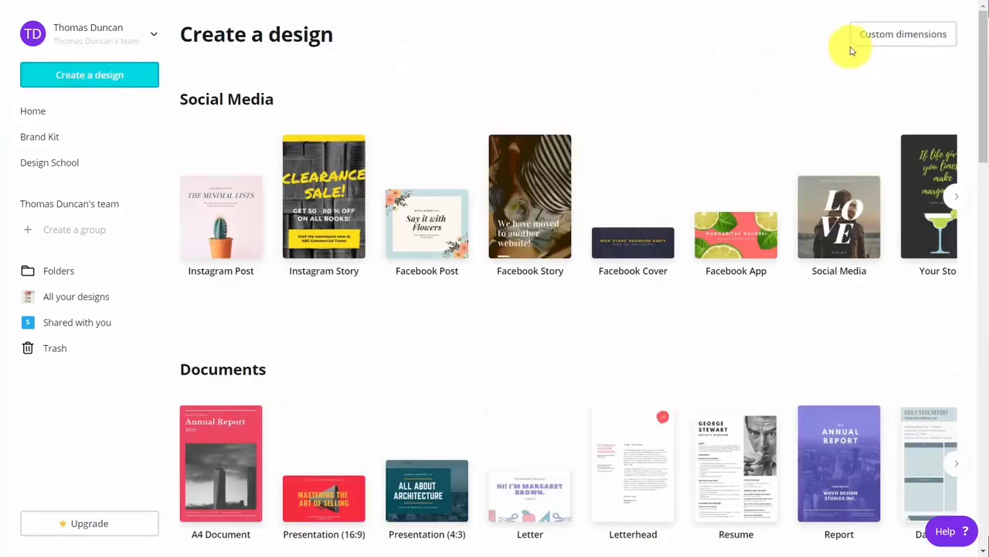
click(861, 40)
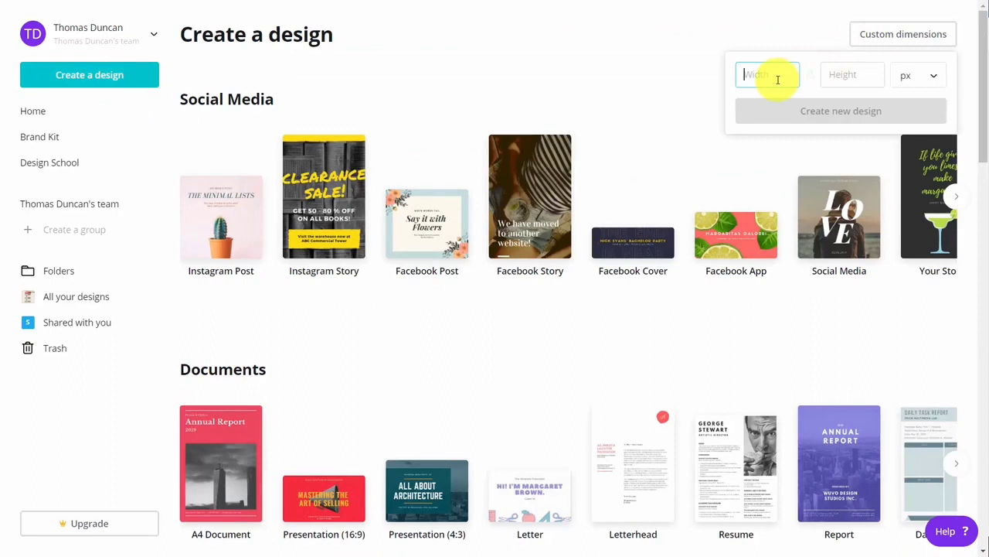
text(900)
key(Tab)
text(600)
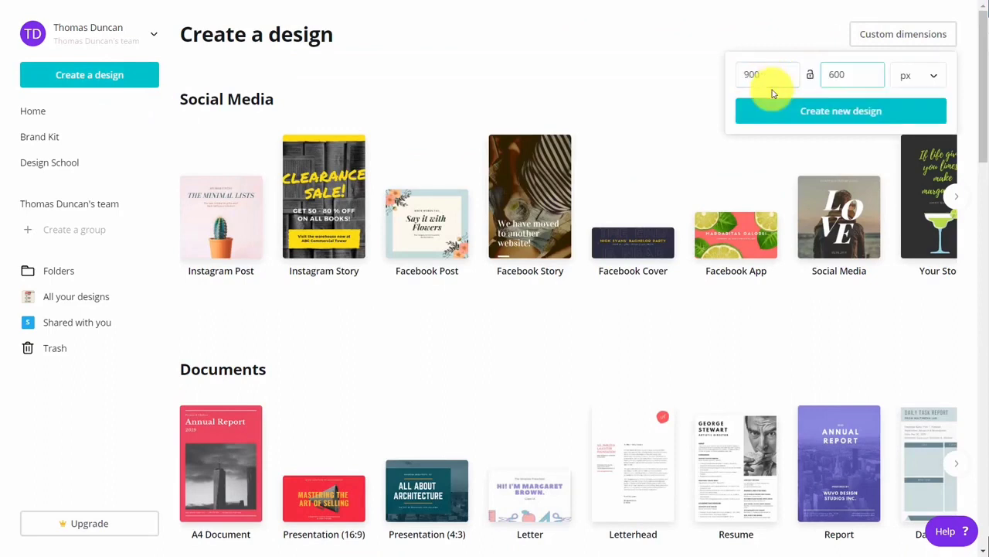
click(897, 78)
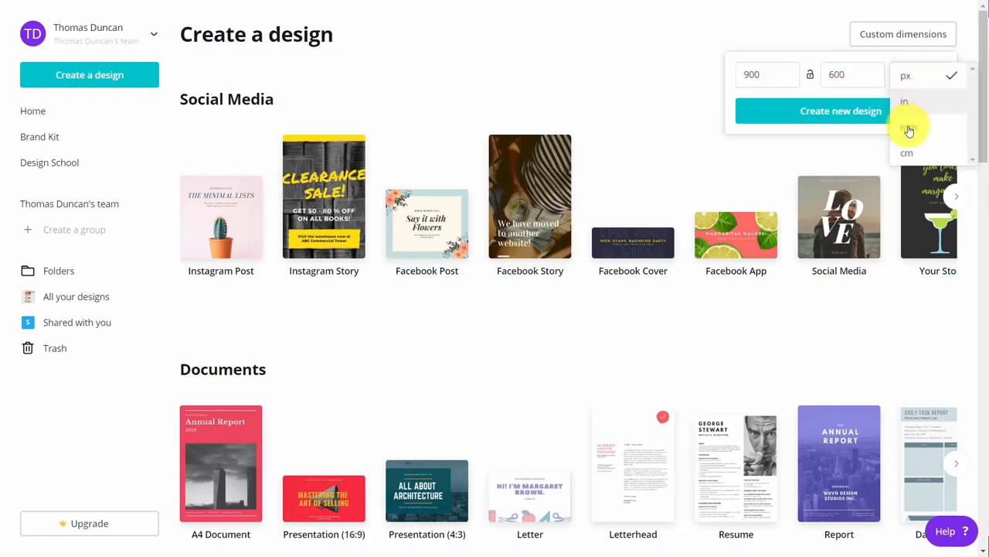
click(667, 90)
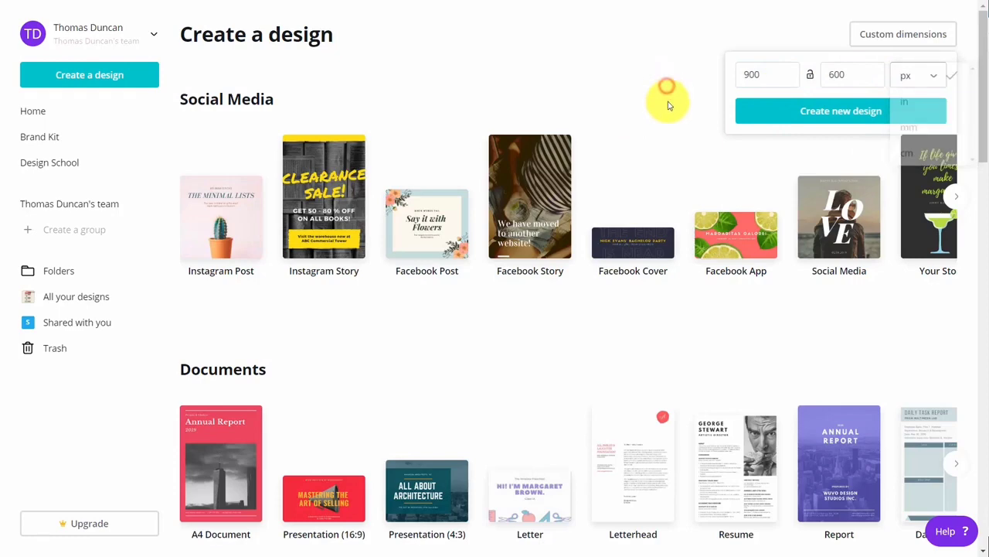
click(824, 113)
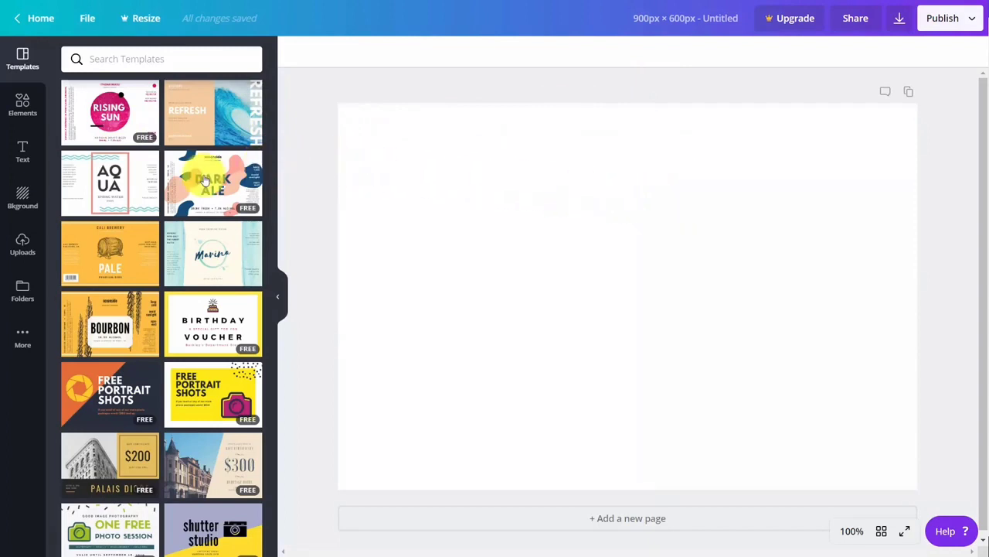
Apply the oceanside Dark Ale template to page 1, browse the side panels, and add a blank page 2
click(205, 180)
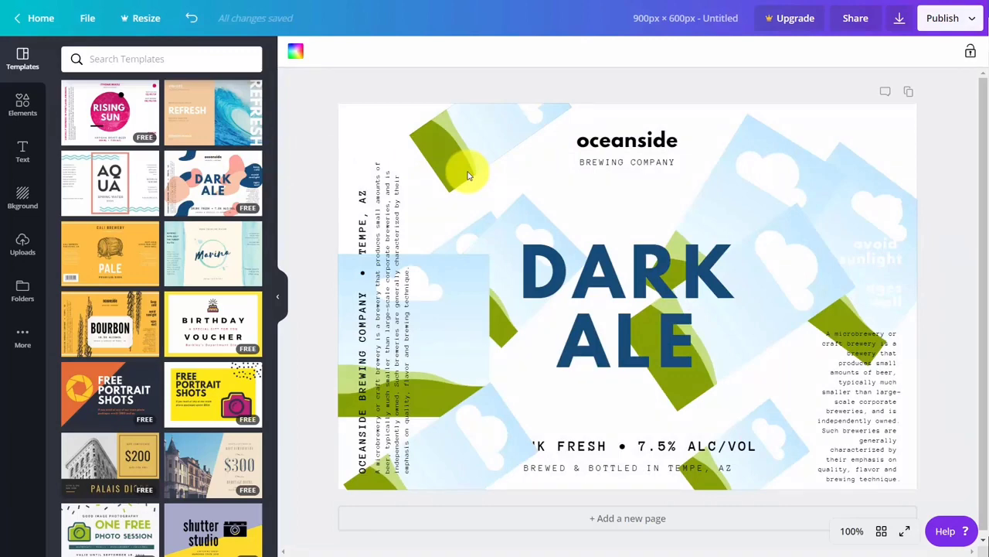
click(22, 107)
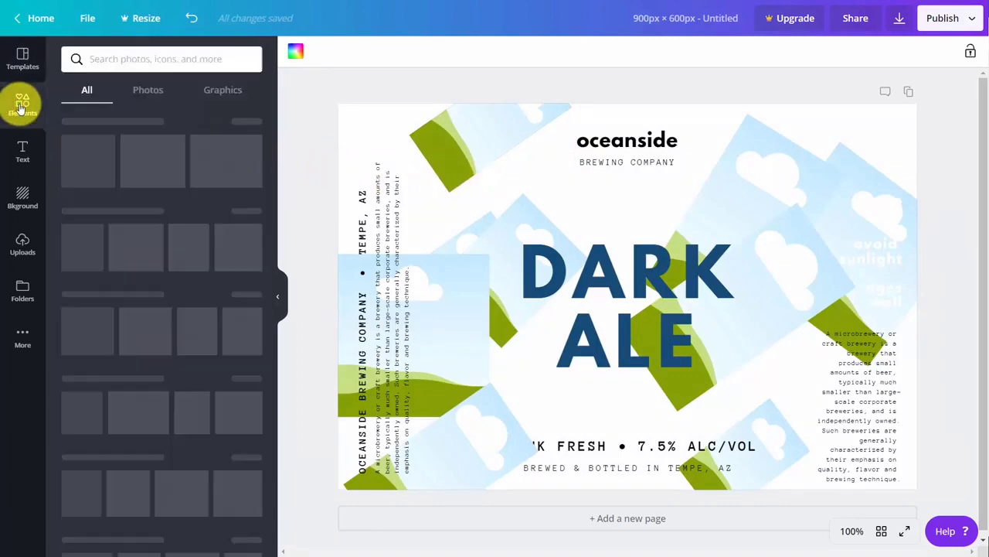
click(22, 148)
click(21, 199)
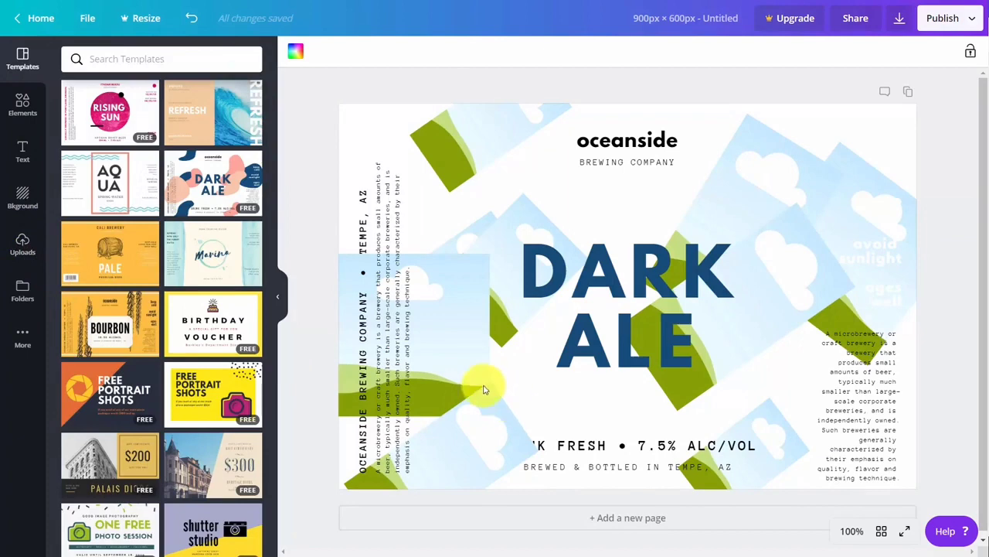
click(614, 523)
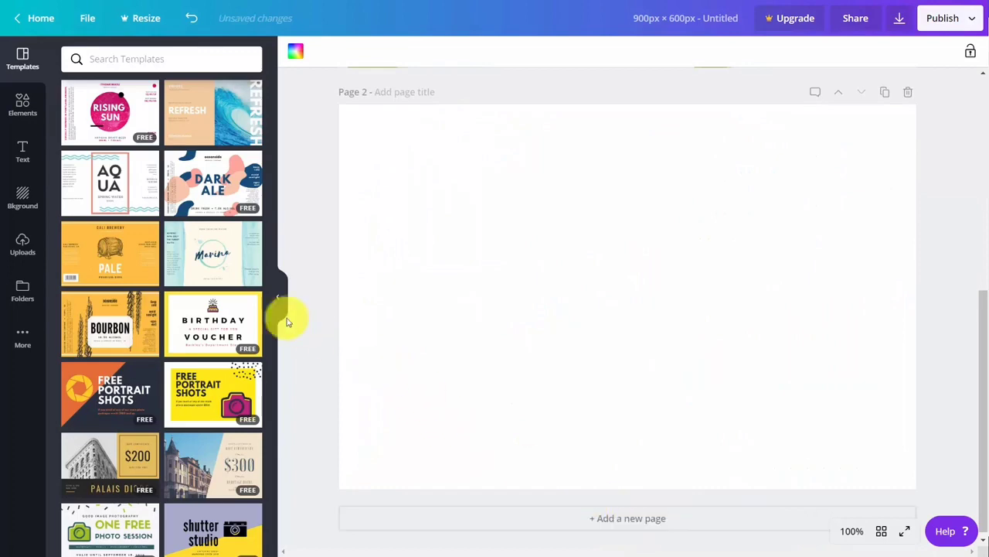
Apply the Marina water-label template to page 2 and duplicate it as page 3
click(199, 251)
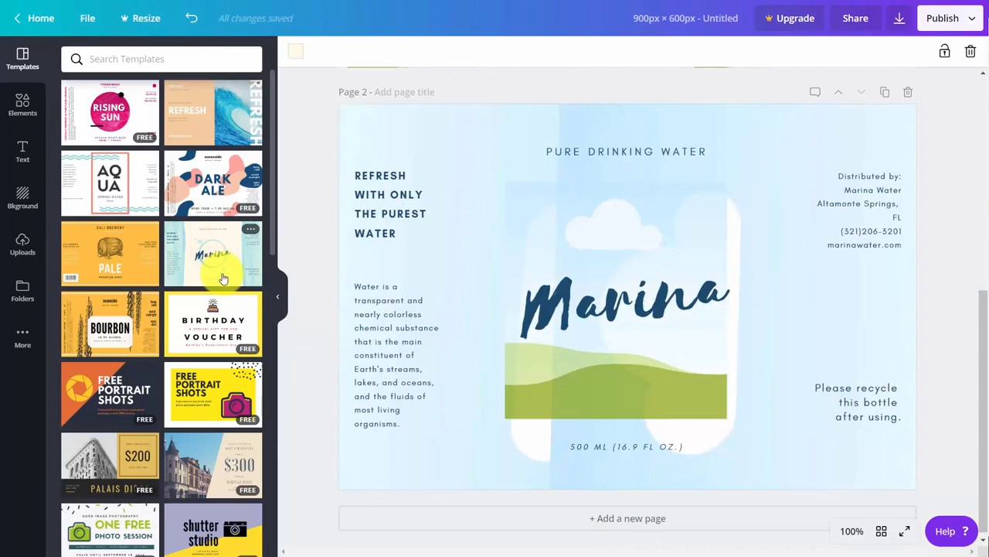
scroll(815, 159, up, 1)
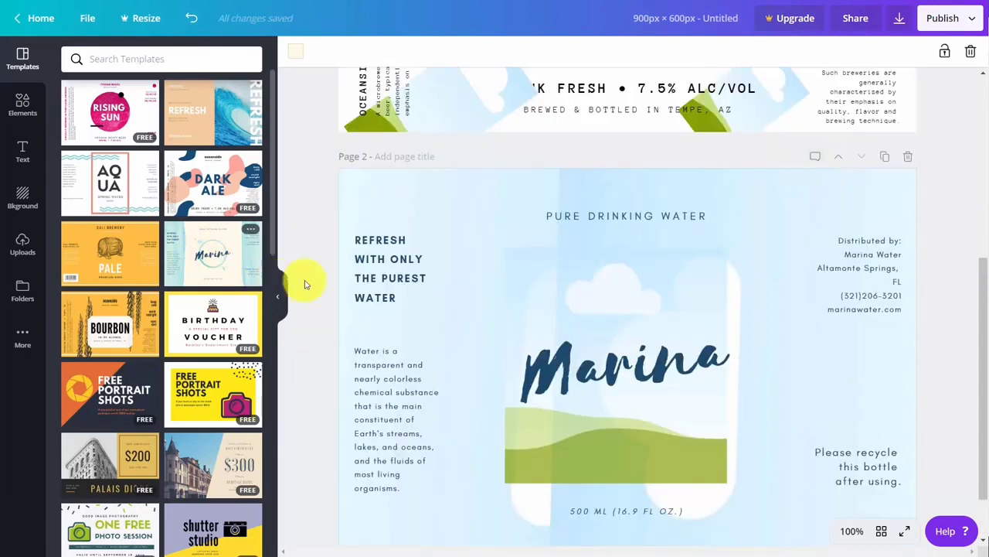
click(882, 159)
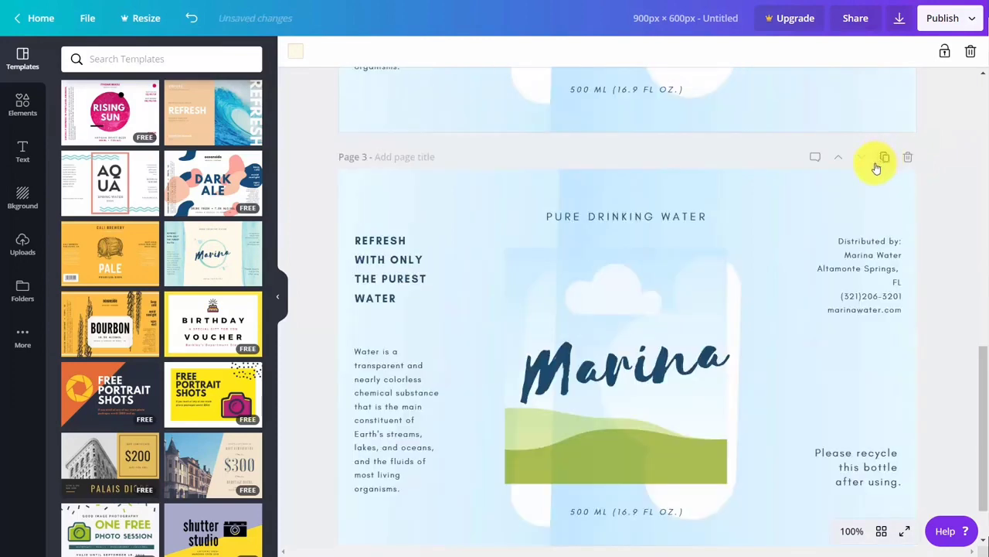
scroll(765, 211, up, 5)
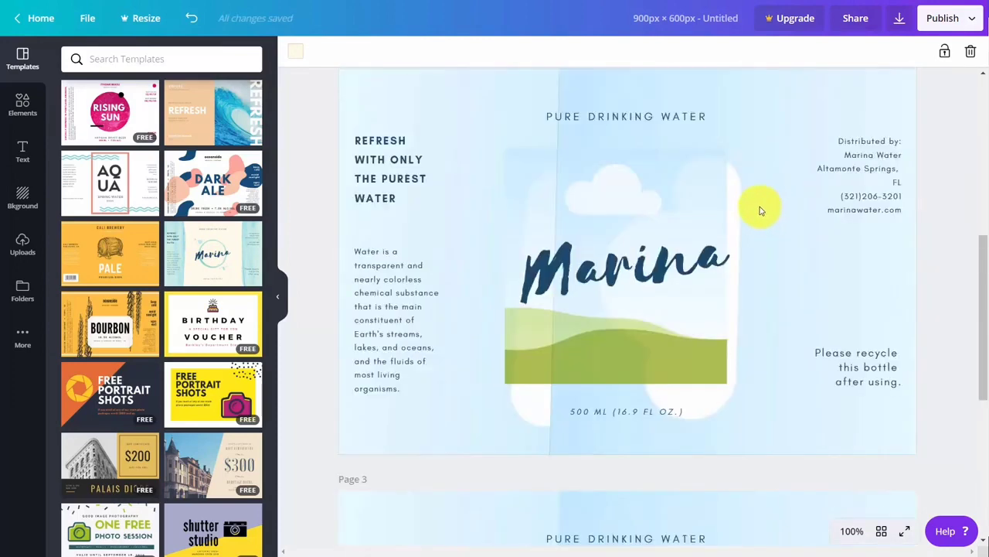
scroll(759, 210, down, 6)
scroll(576, 220, up, 1)
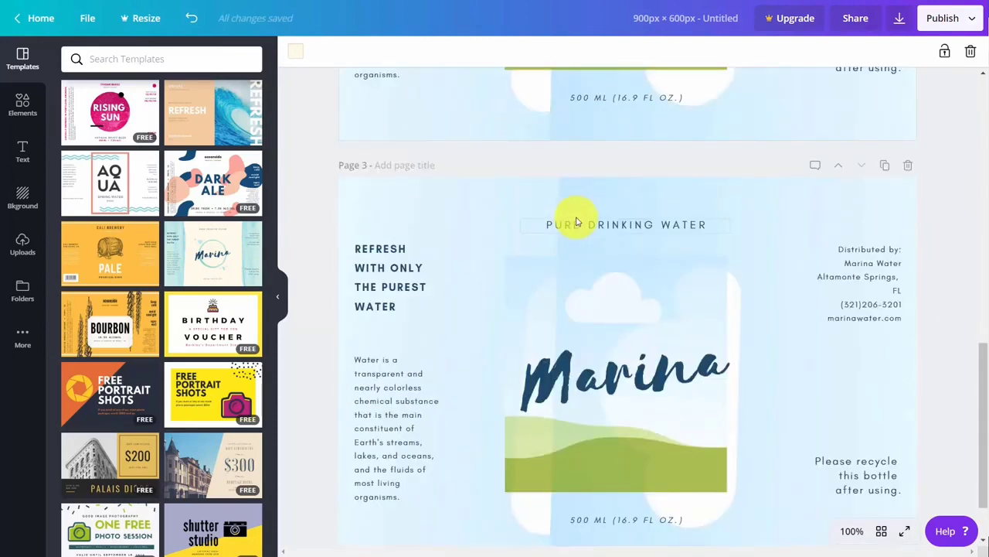
scroll(576, 220, up, 5)
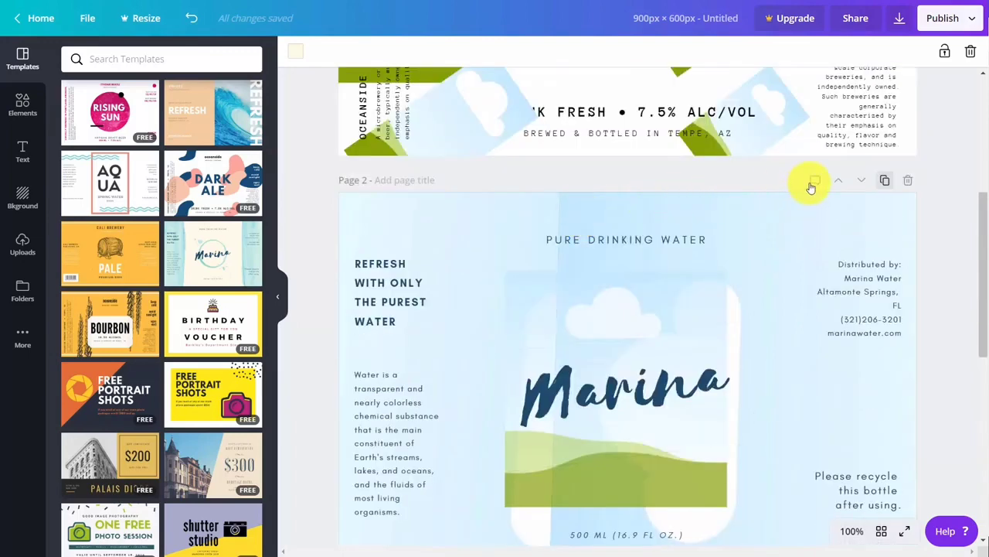
Paste and save the note 'Now is the time for all good Men to come to the aid of their country.' on page 2
click(814, 182)
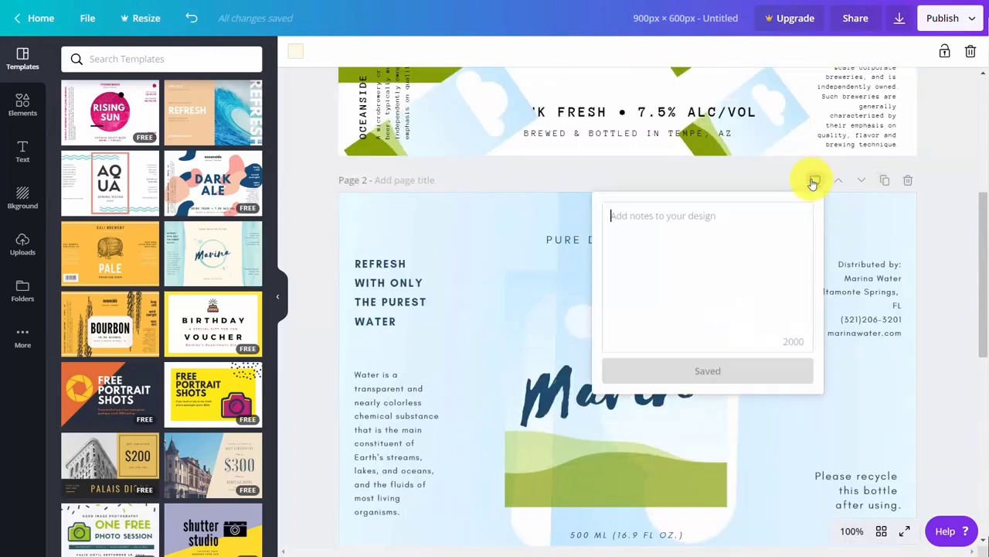
text(Now is the time for all good Men to come to the aid of their country.)
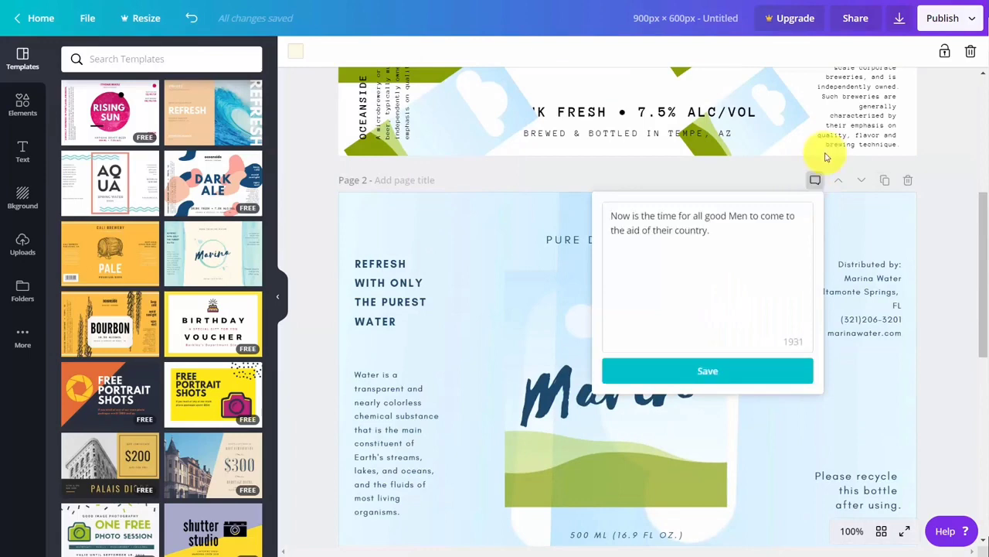
click(704, 373)
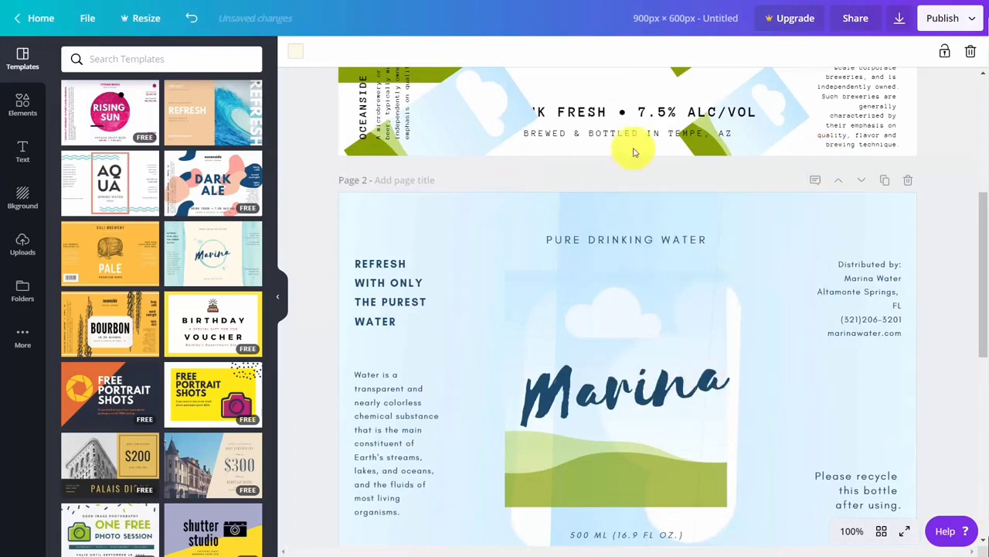
Delete the duplicate Marina page, leaving the design with two pages
click(909, 185)
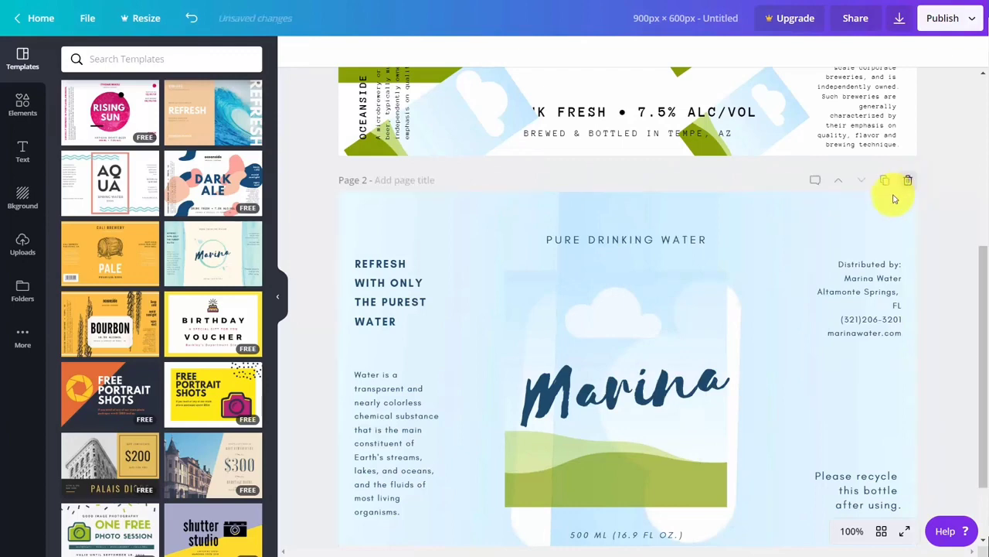
scroll(881, 224, up, 4)
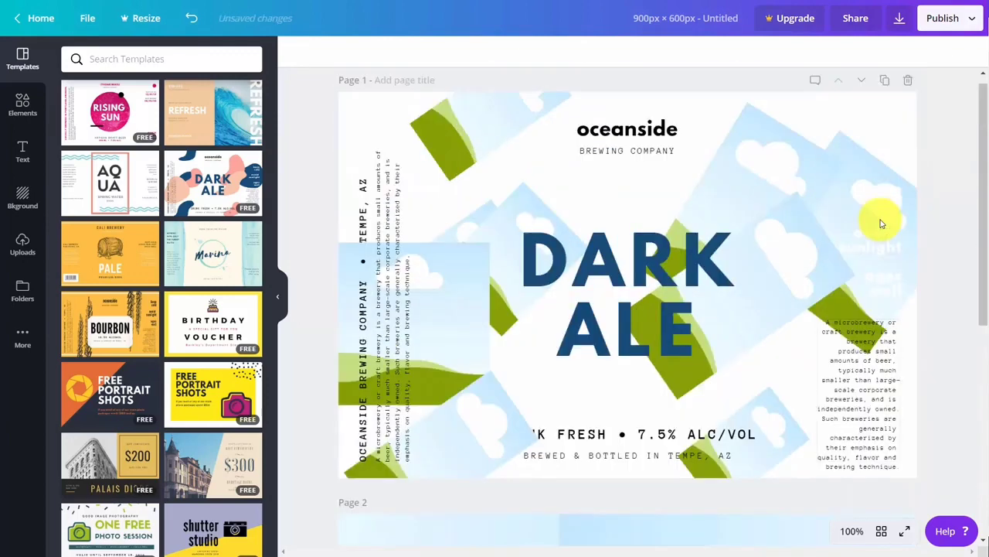
scroll(881, 225, down, 3)
scroll(881, 224, down, 2)
scroll(881, 224, up, 5)
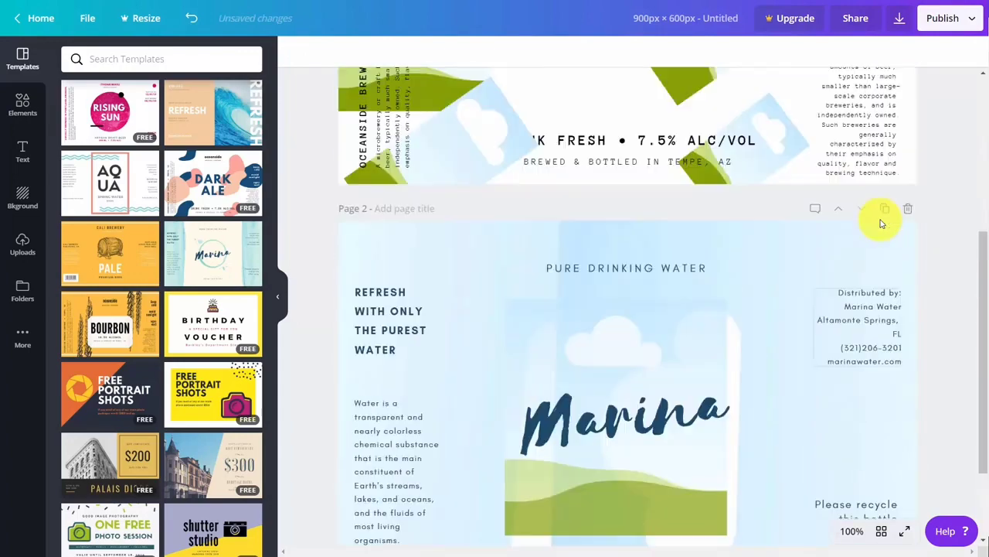
scroll(881, 224, up, 1)
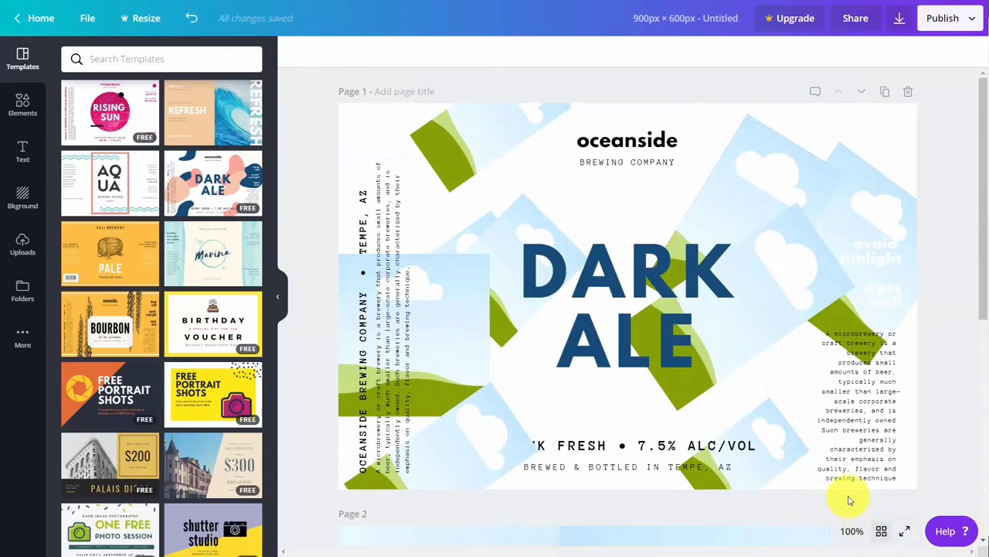
Preview the design full screen, then show all pages in the grid overview
click(902, 531)
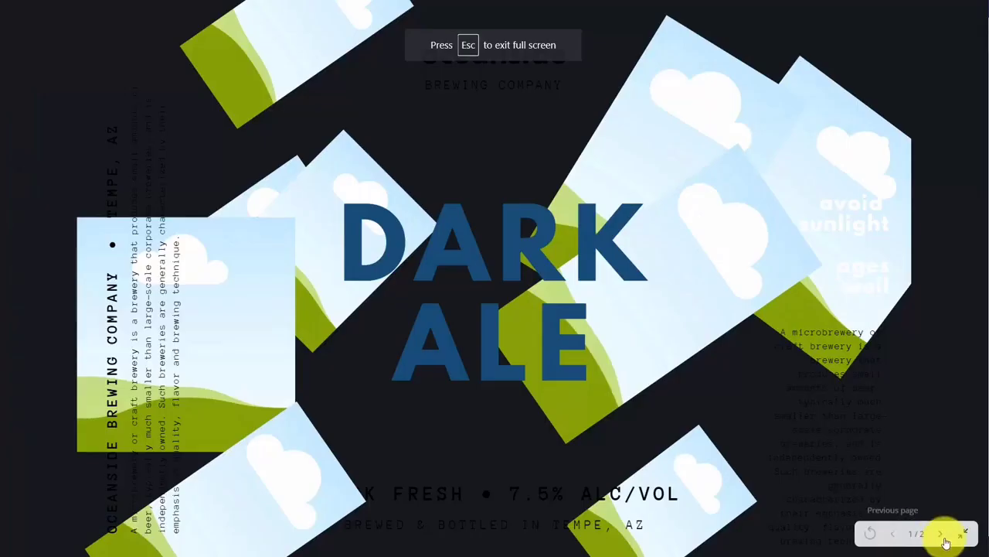
click(964, 537)
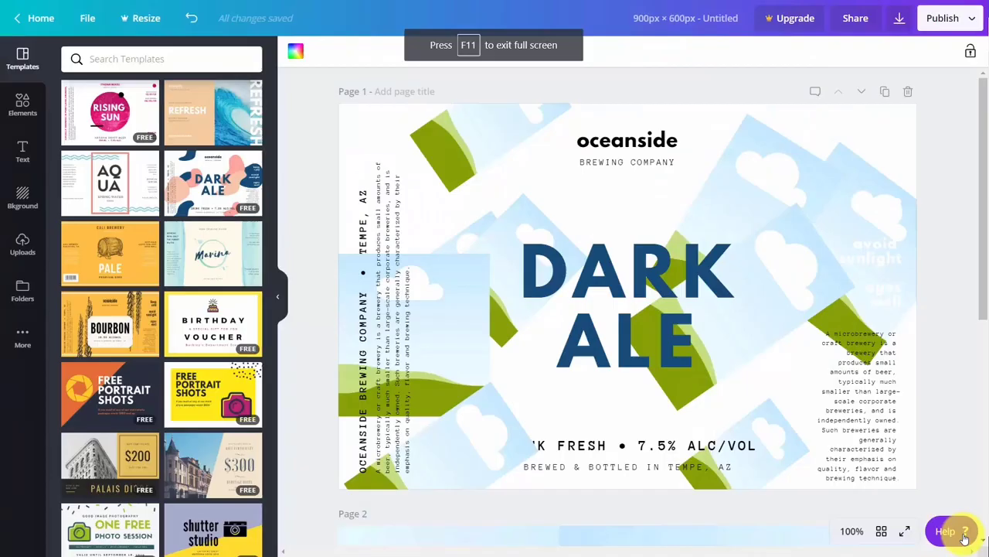
click(883, 533)
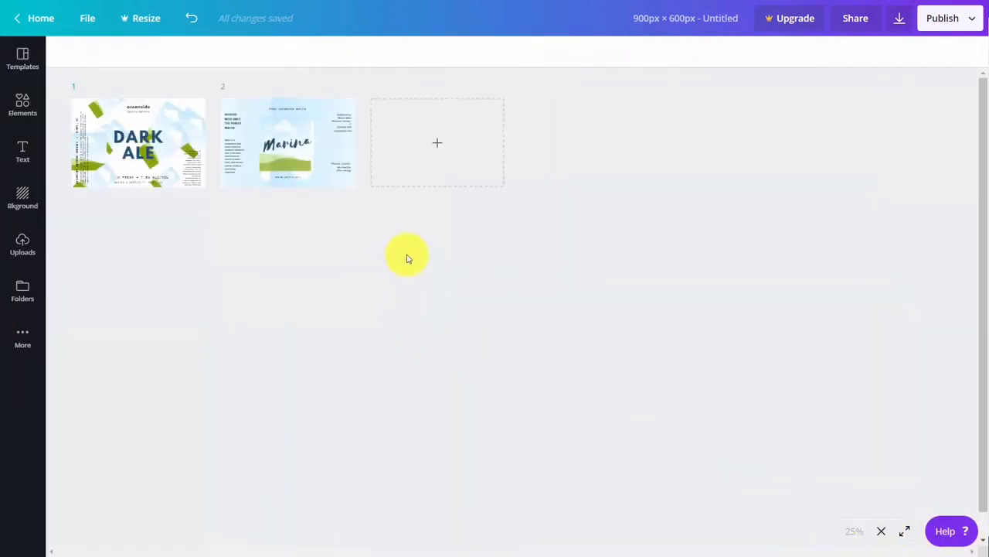
Select and deselect the Marina and Dark Ale thumbnails, then return to editing the Dark Ale page
click(311, 147)
shift+click(198, 152)
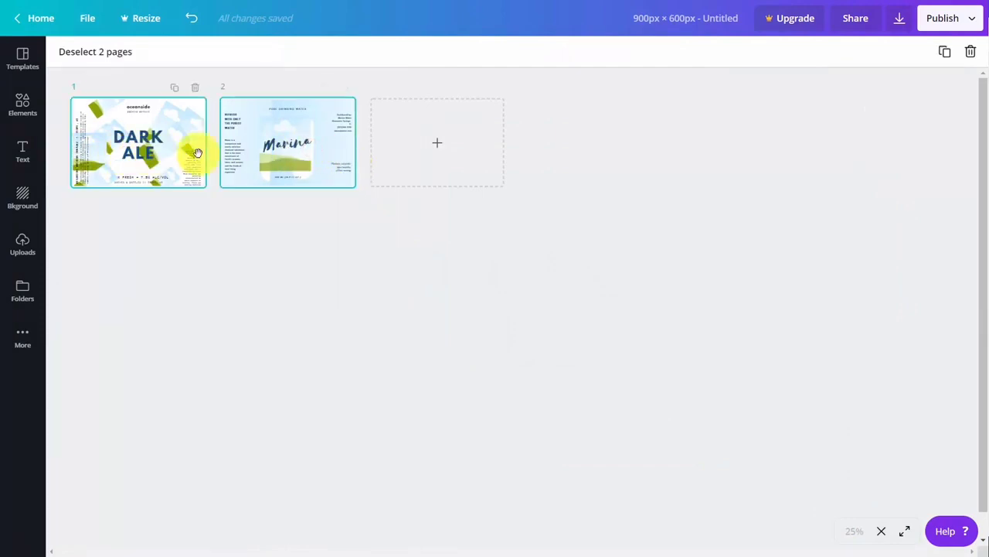
shift+click(279, 155)
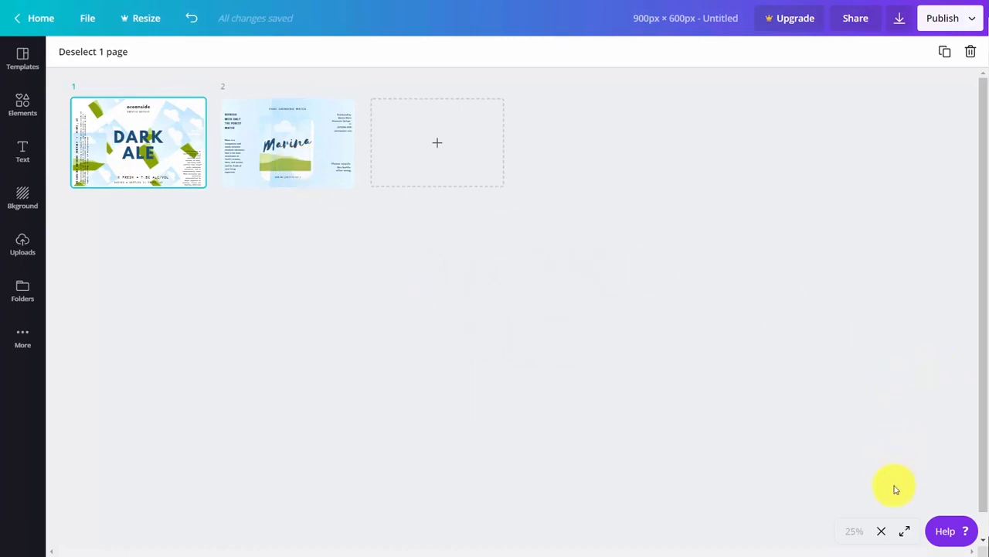
click(882, 531)
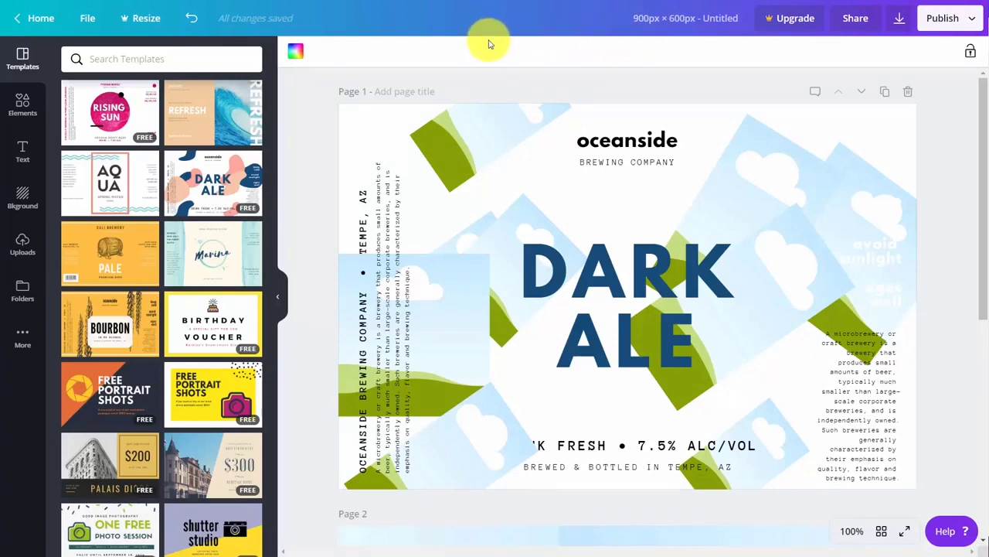
Send the collaborator an edit invite, leaving Can edit and team access unchanged
click(856, 18)
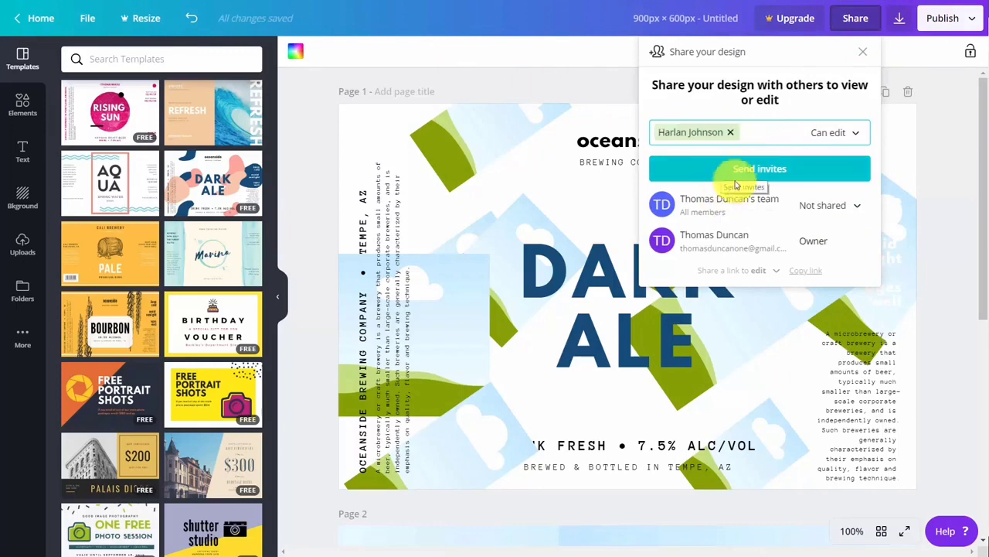
click(845, 135)
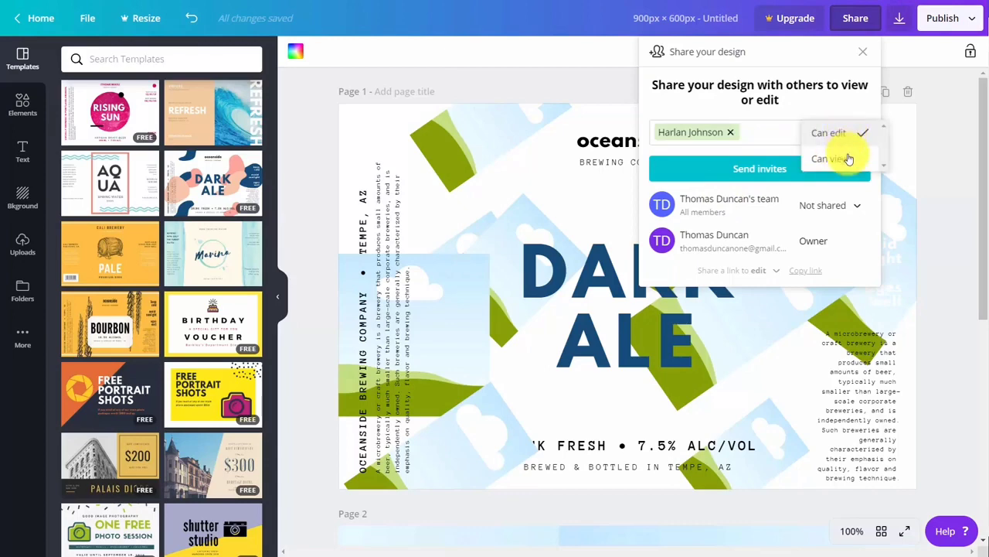
click(822, 108)
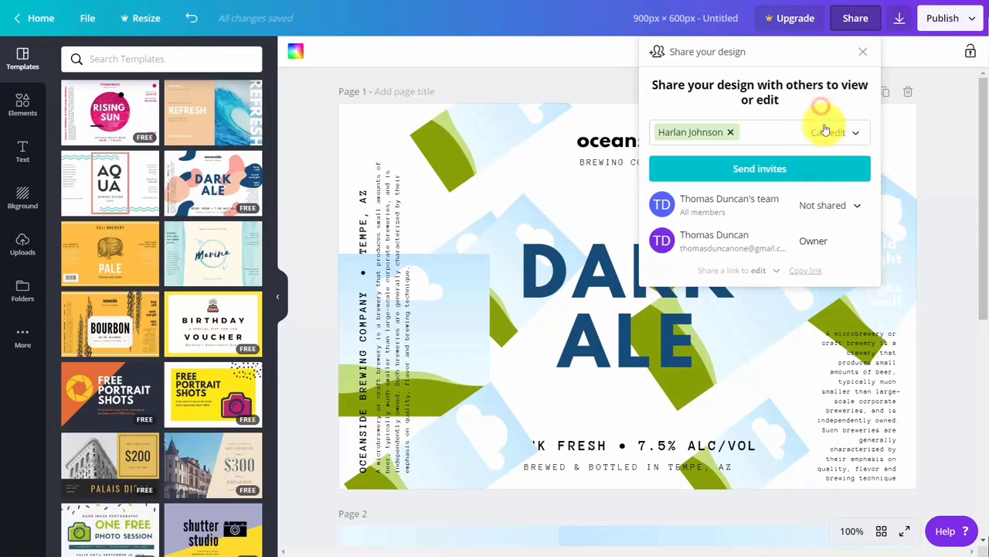
click(860, 205)
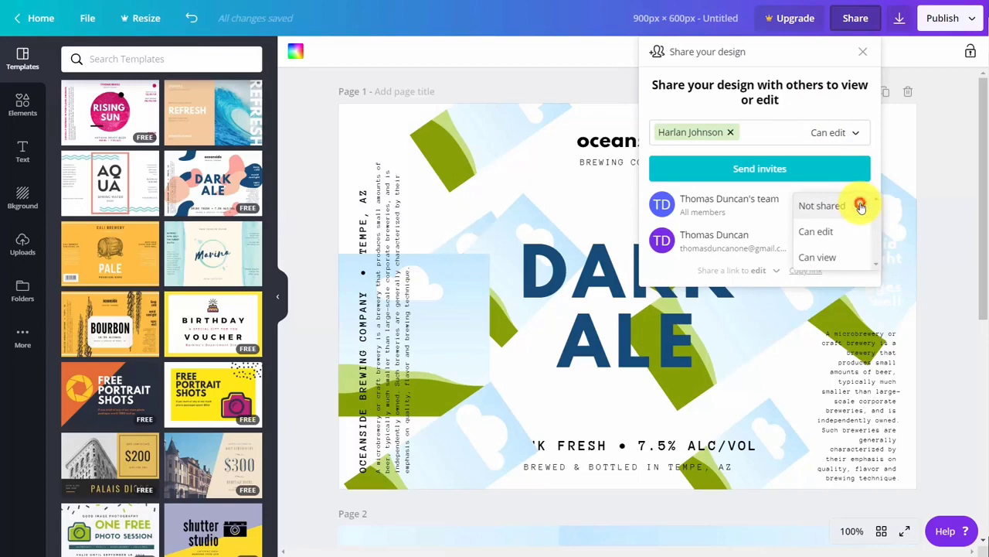
click(798, 126)
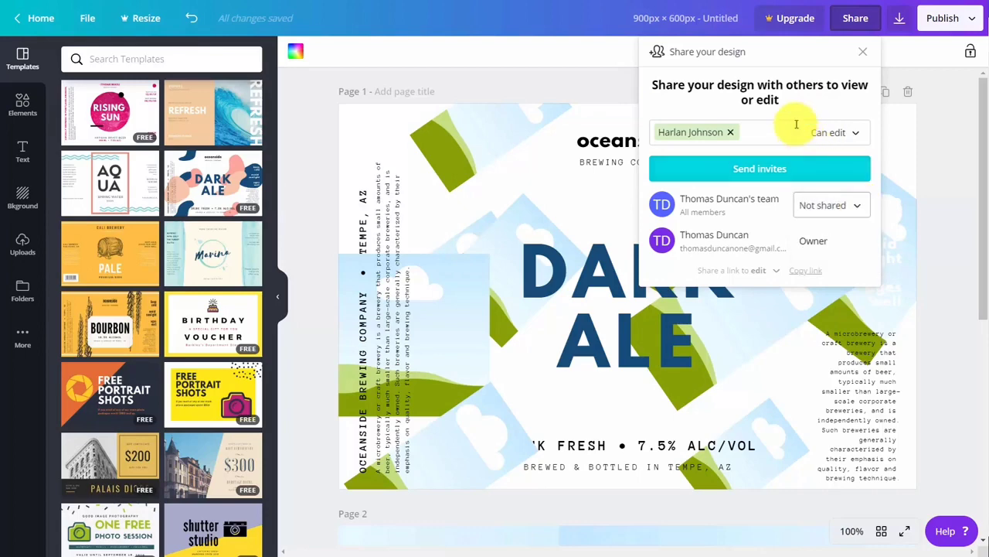
click(760, 170)
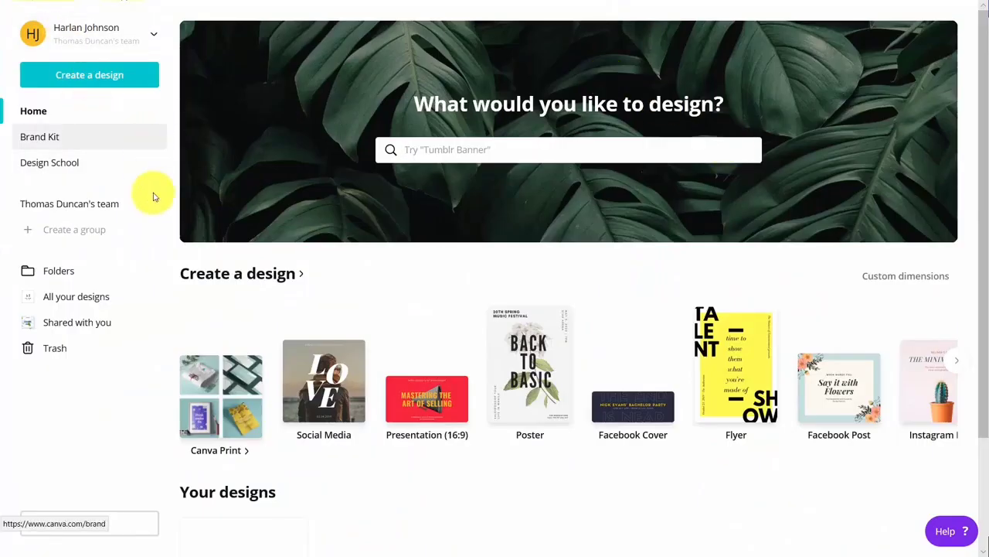
Open the shared Untitled Design (Dark Ale label) from Shared with you for editing
click(77, 329)
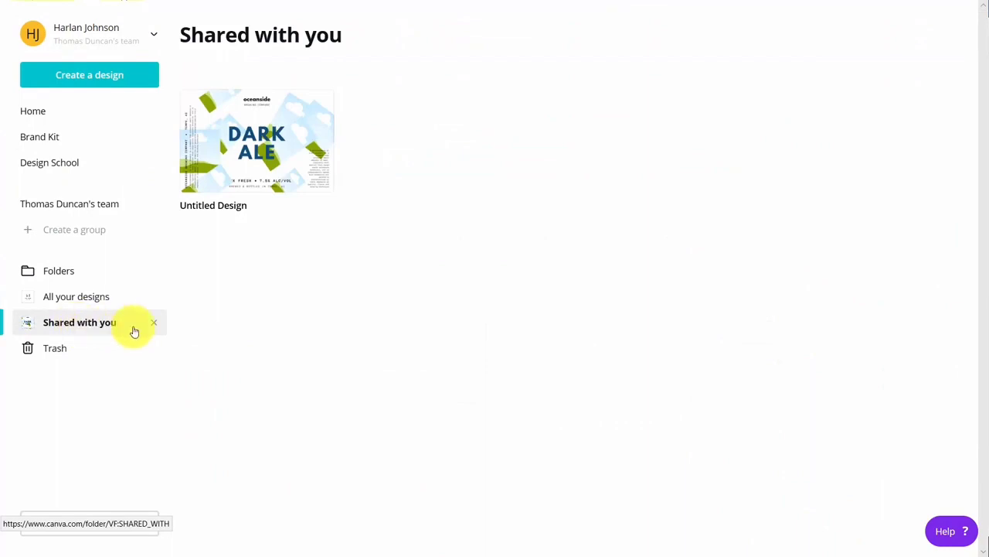
click(261, 136)
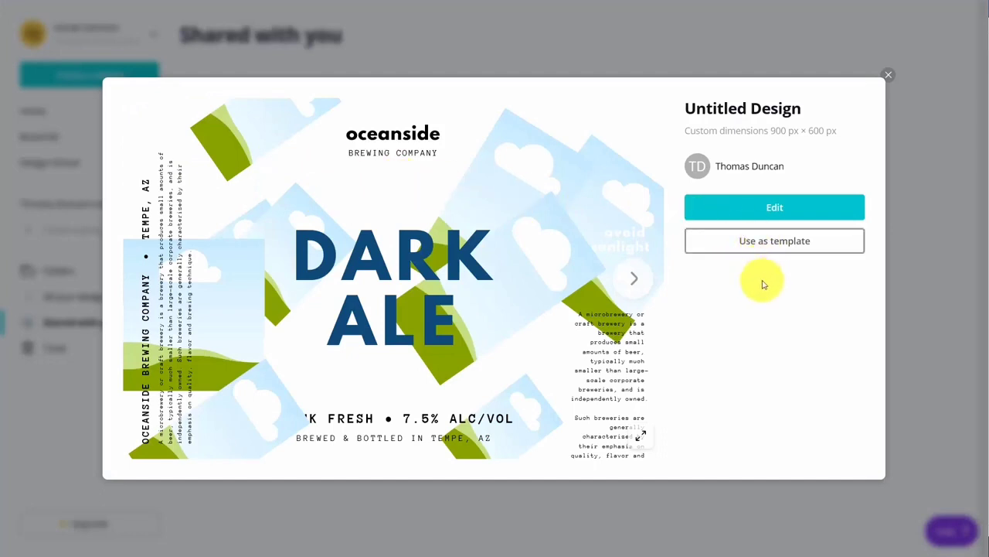
click(771, 205)
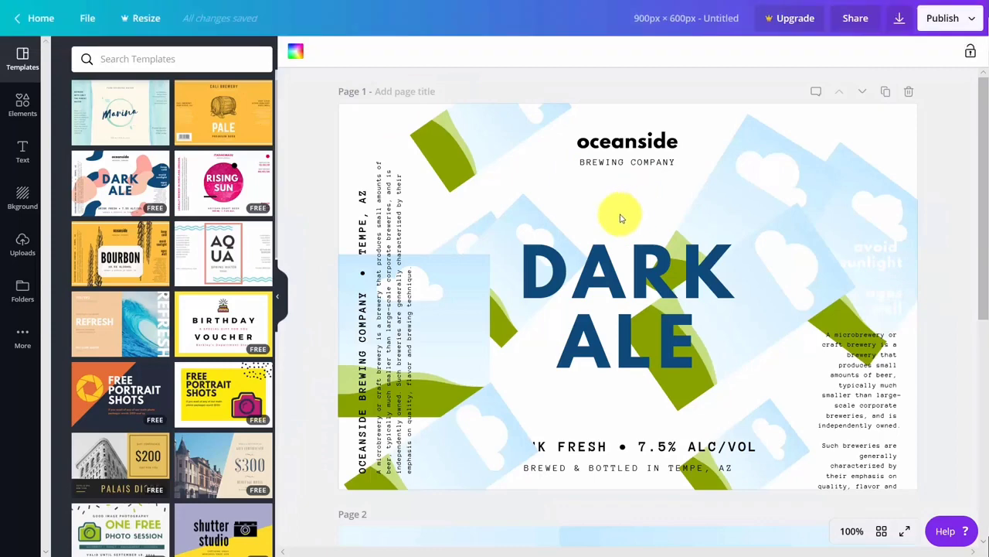
Change the DARK ALE headline to 'Duke Video', then glance at the Publish options
click(611, 287)
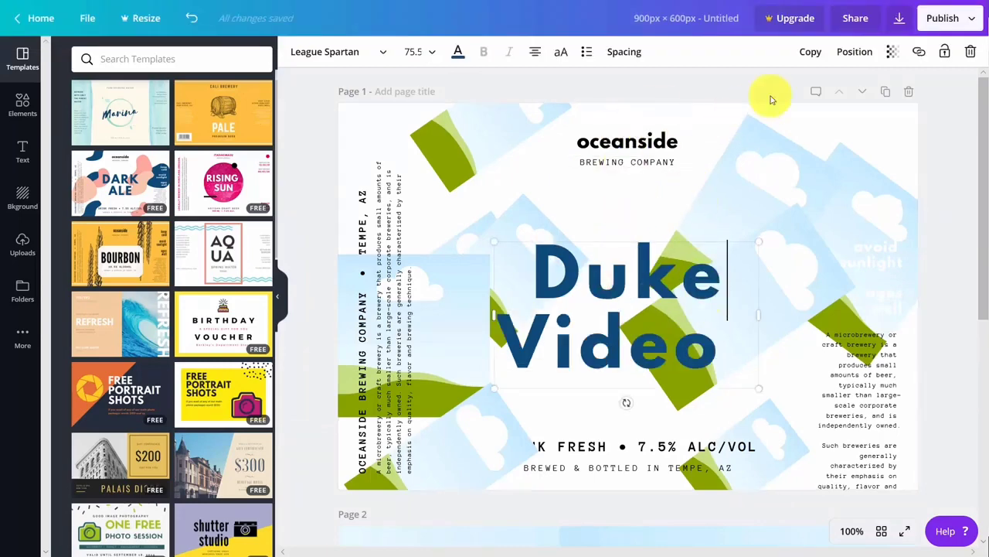
click(970, 19)
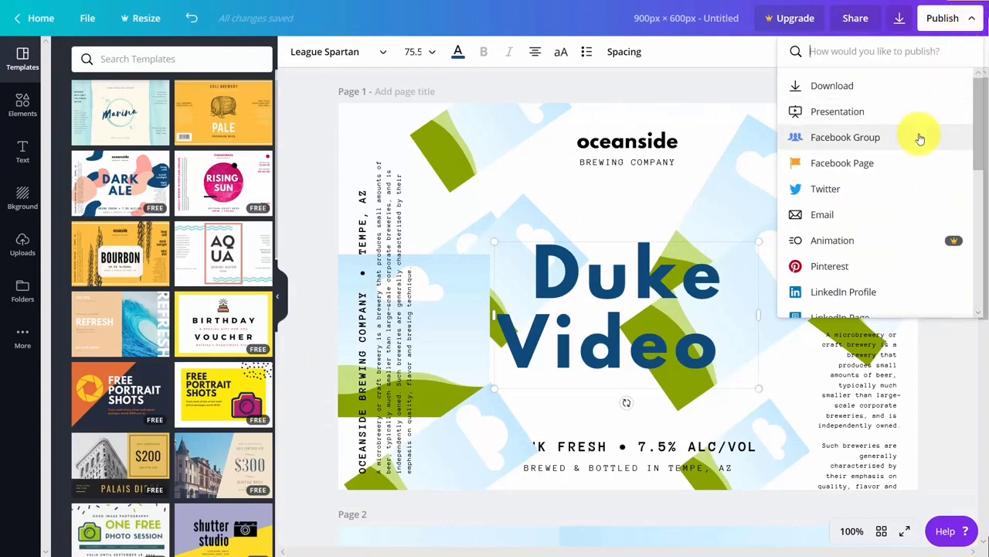
click(725, 107)
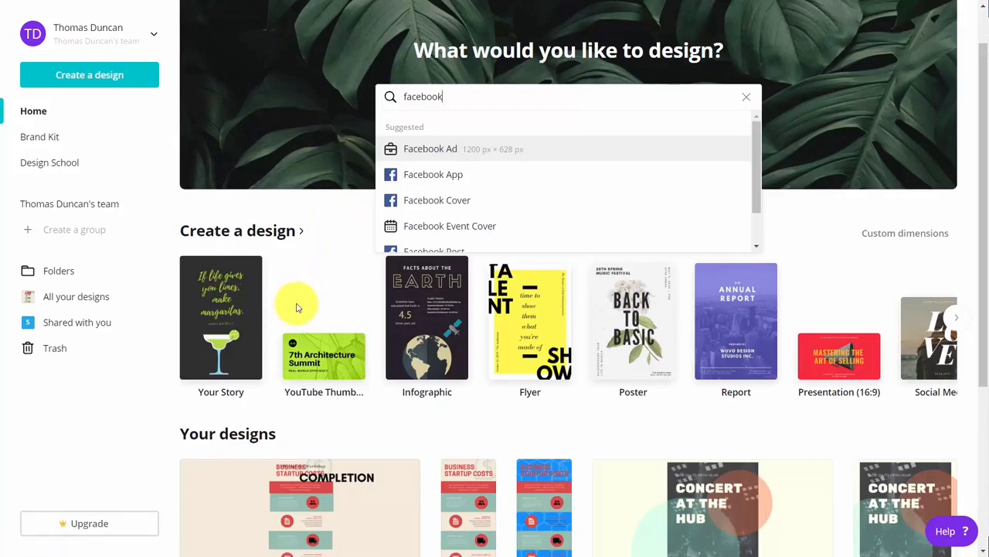
Start a 16:9 presentation and apply the pink and white Memphis template's OUR MISSION page
click(822, 360)
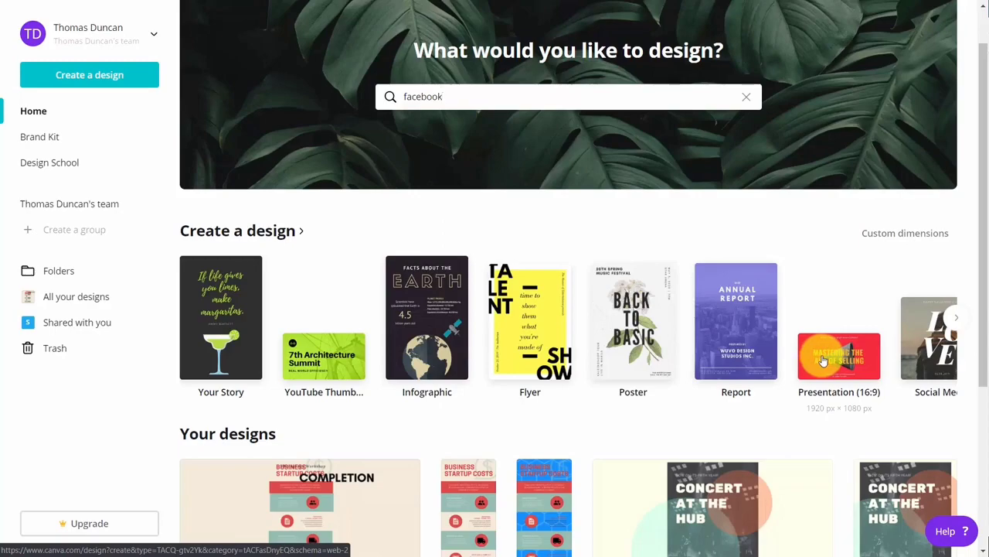
click(823, 360)
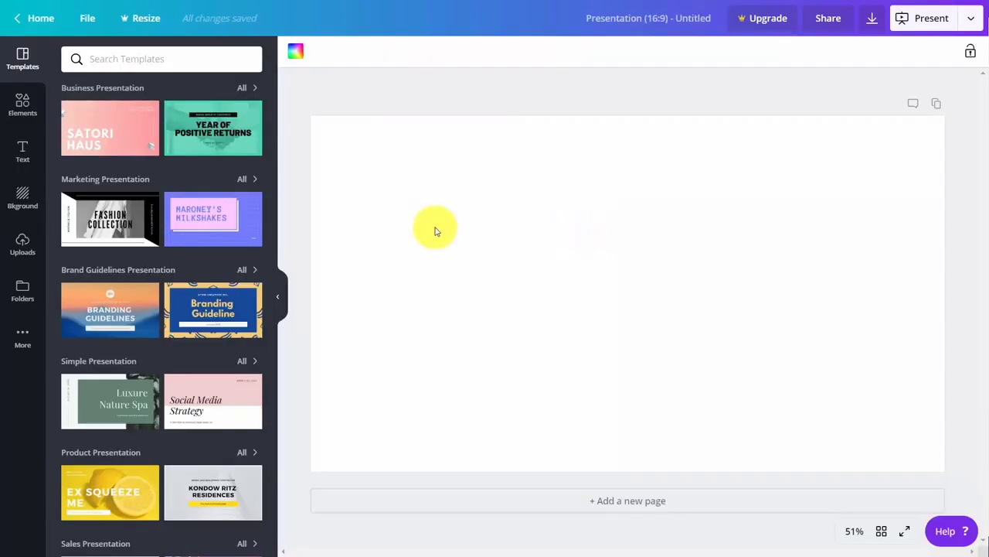
mouse_move(207, 139)
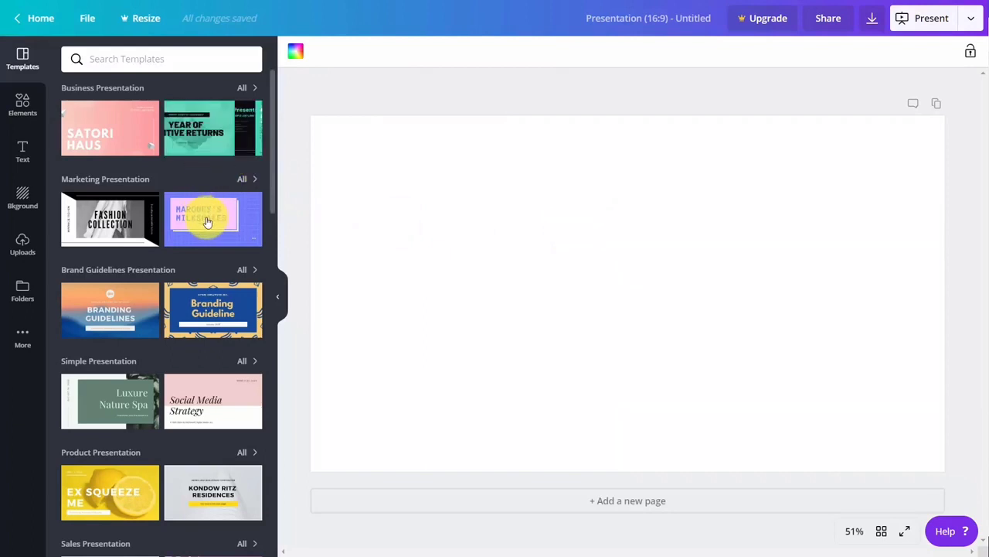
mouse_move(207, 222)
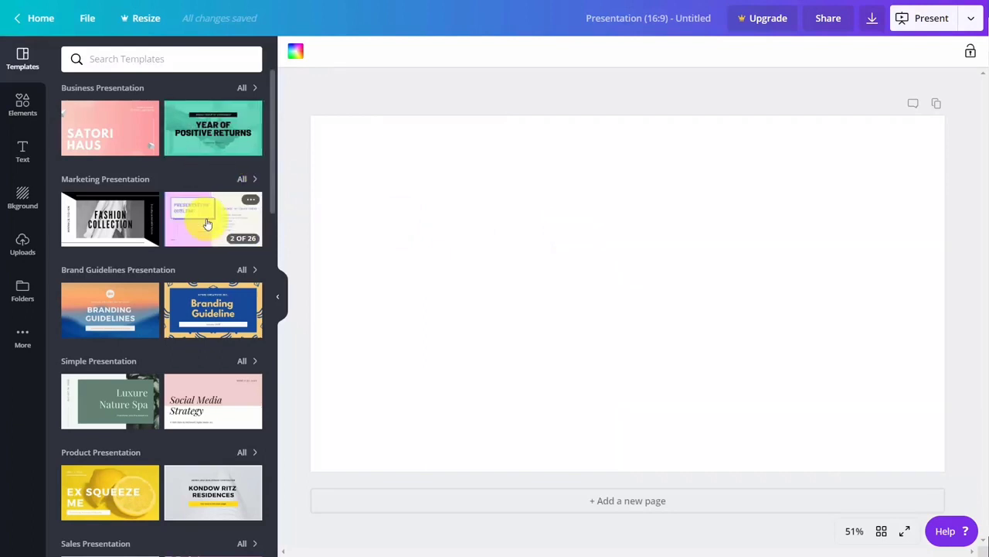
click(211, 213)
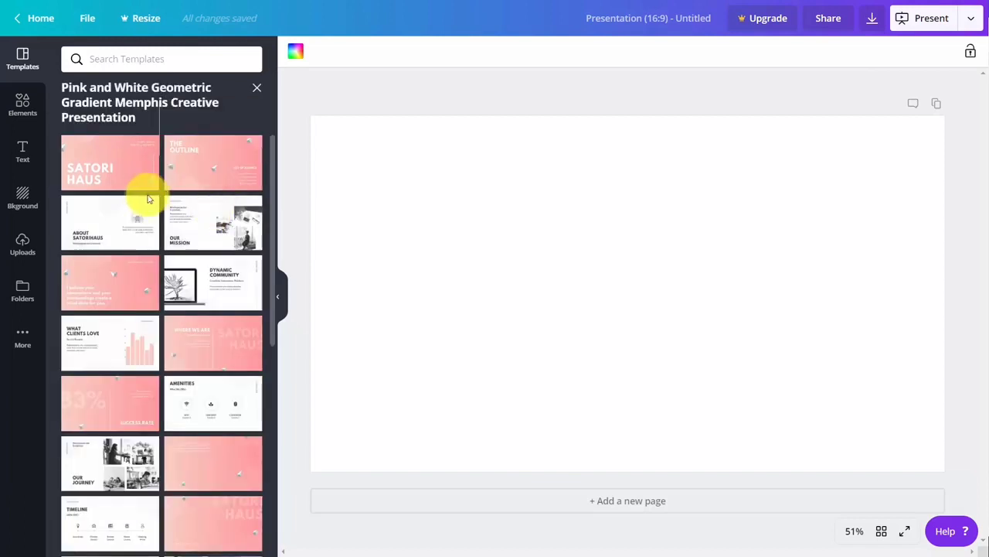
click(213, 221)
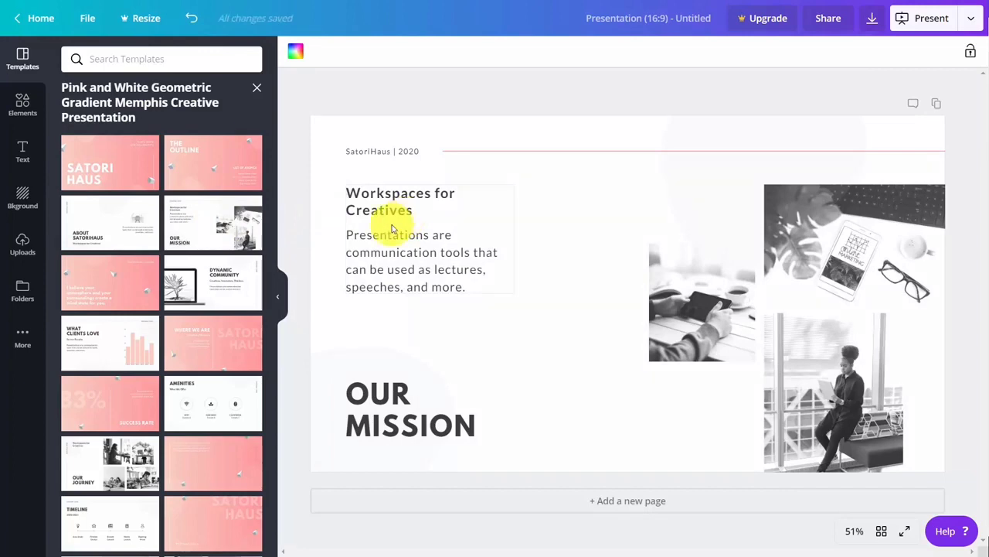
Browse the Elements photos and graphics, then insert the Easter eggs-in-nest photo
click(23, 106)
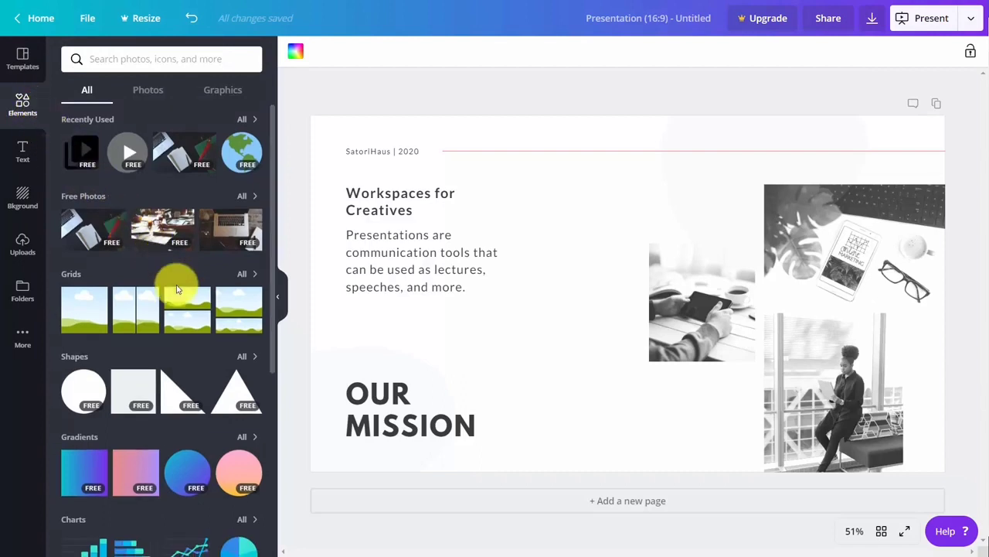
scroll(177, 285, down, 3)
scroll(176, 284, down, 4)
scroll(176, 285, up, 7)
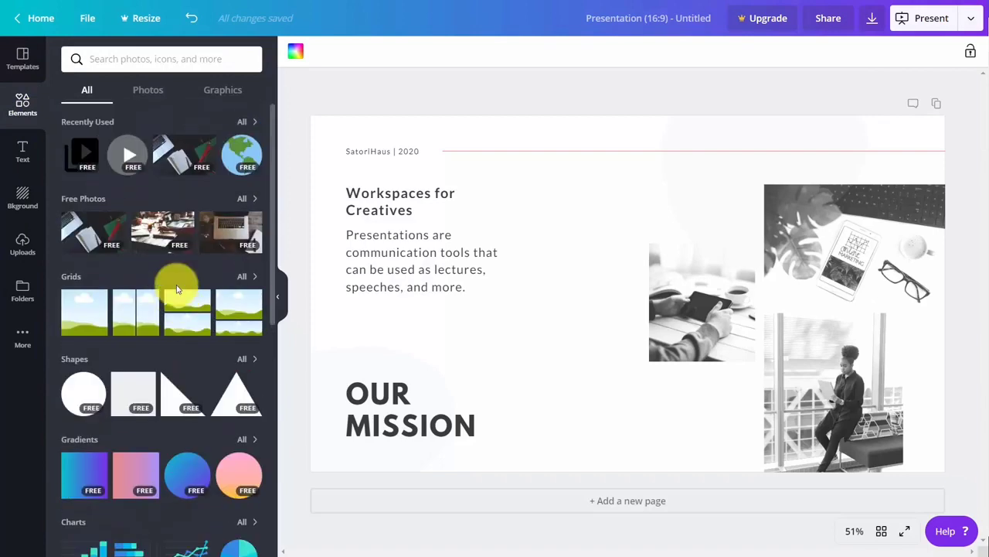
click(149, 91)
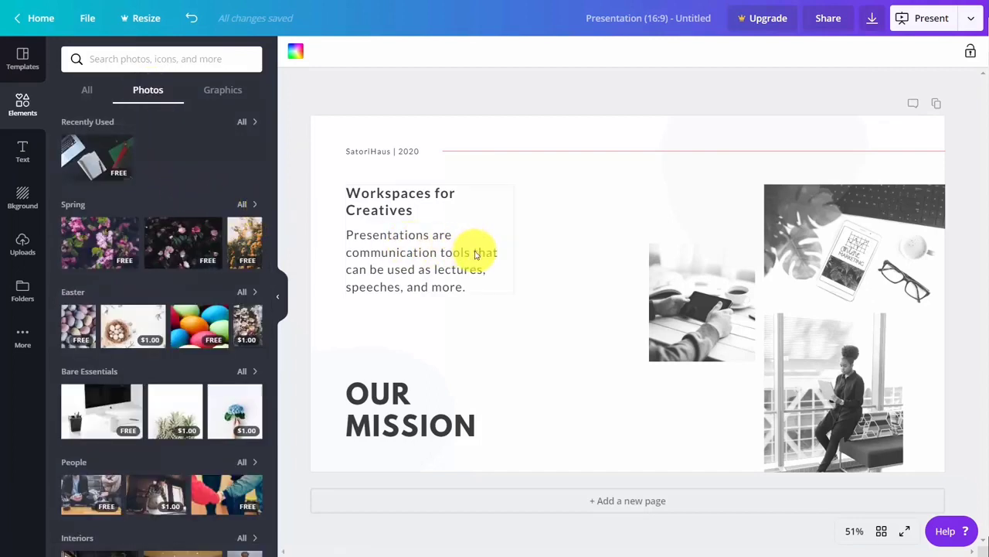
click(229, 98)
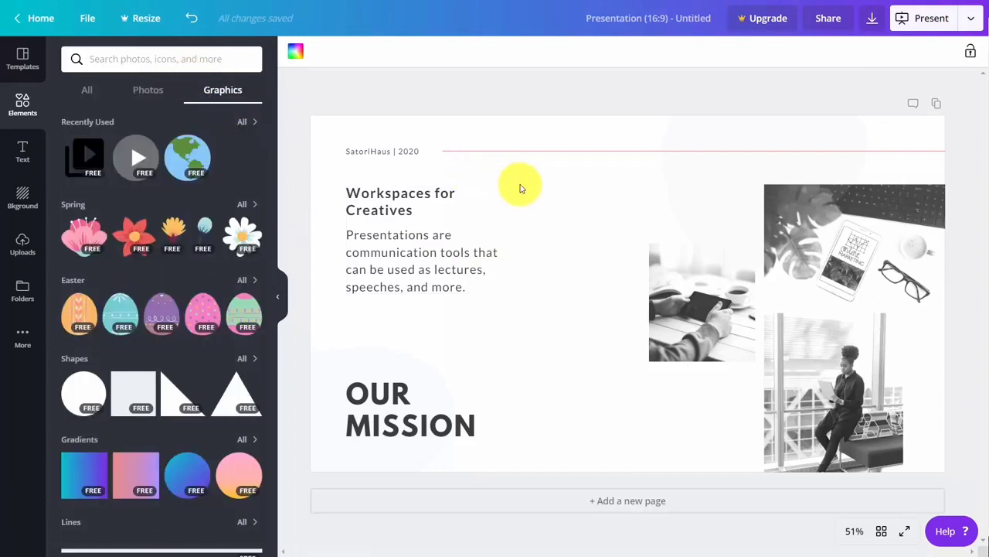
click(87, 89)
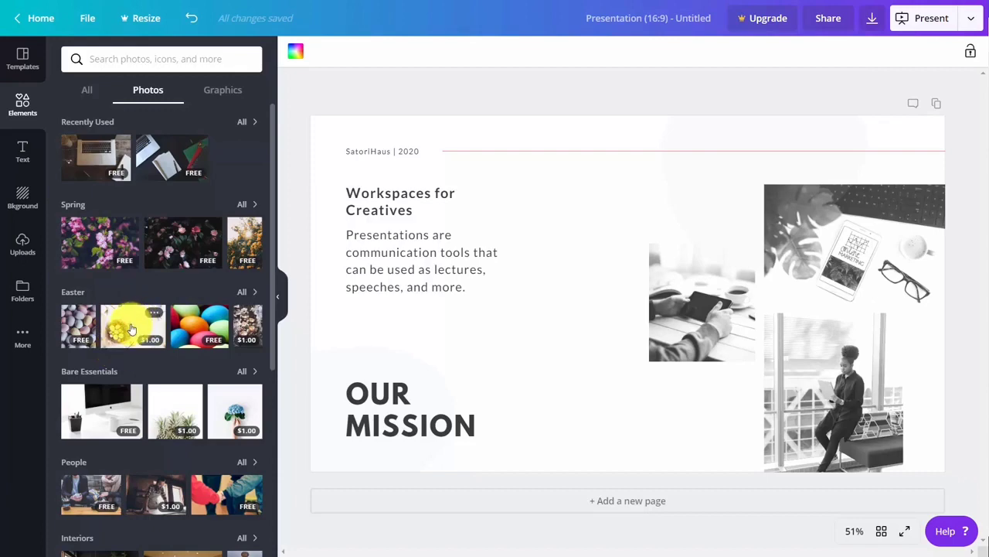
click(131, 329)
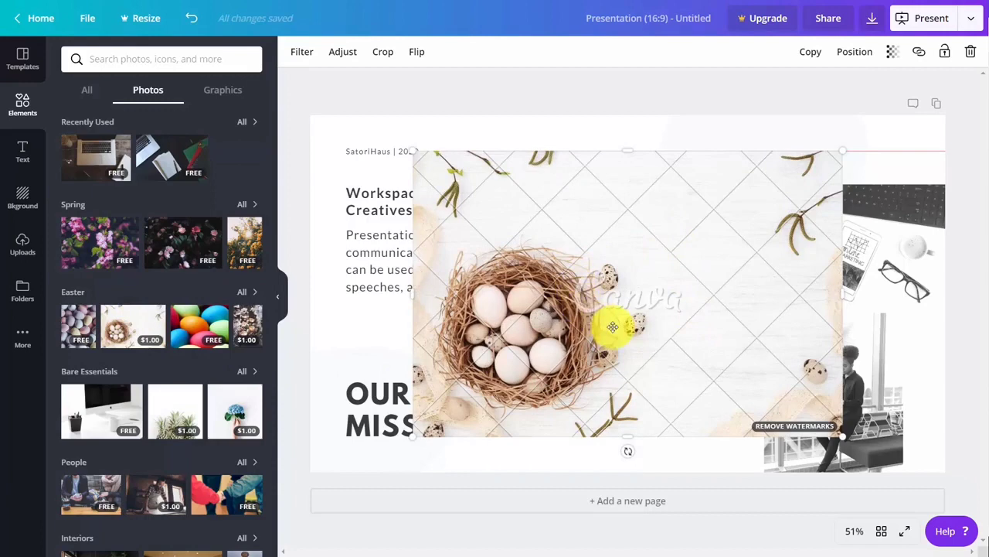
Try the Remove Watermarks purchase for the egg-nest photo, then reopen and close the template pages
click(785, 428)
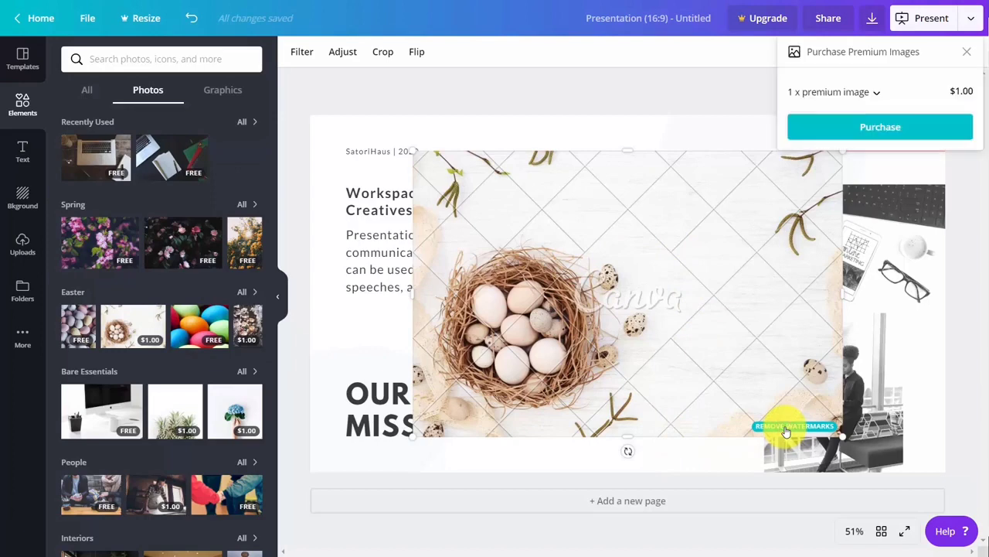
click(884, 126)
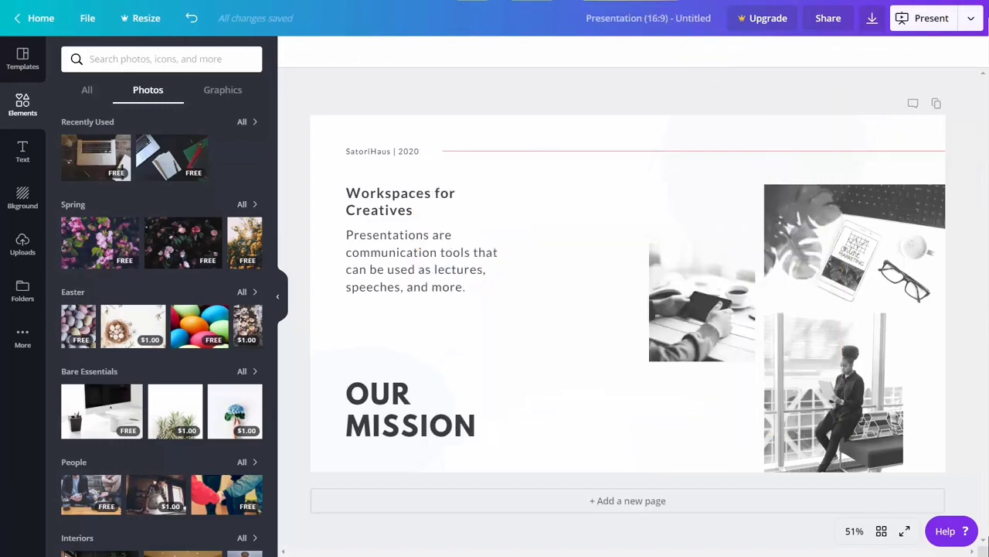
click(21, 58)
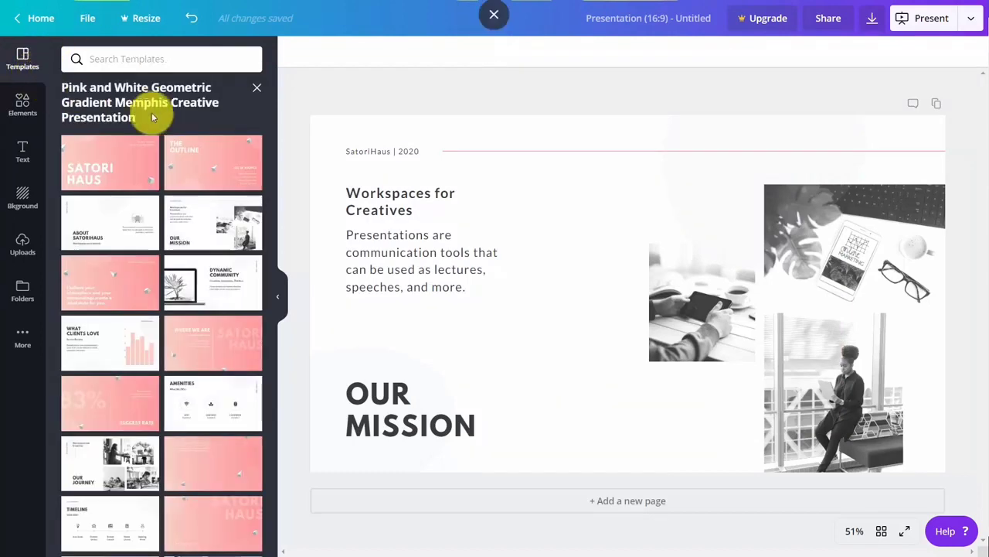
click(259, 91)
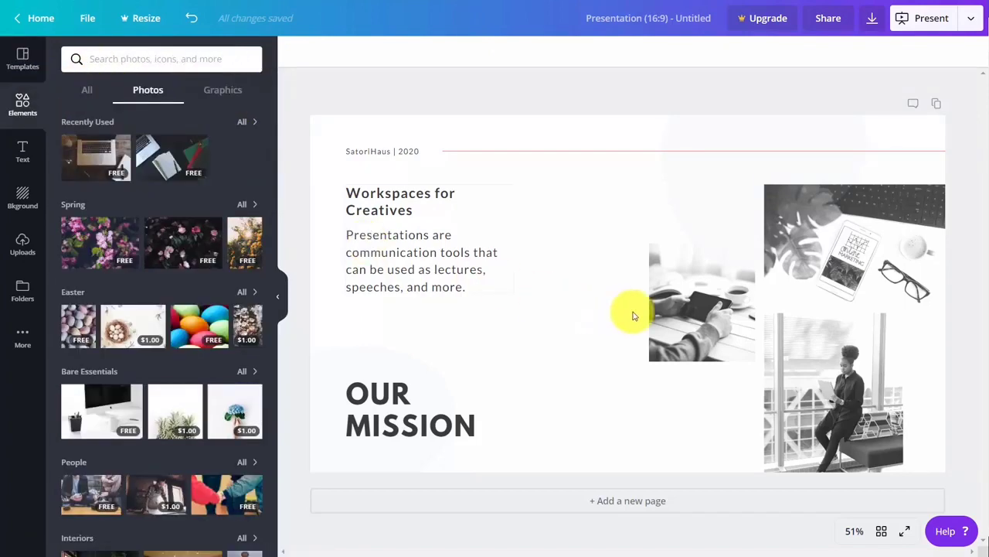
Delete the small laptop photo after briefly tilting it to -7°, shrinking it and undoing
click(673, 284)
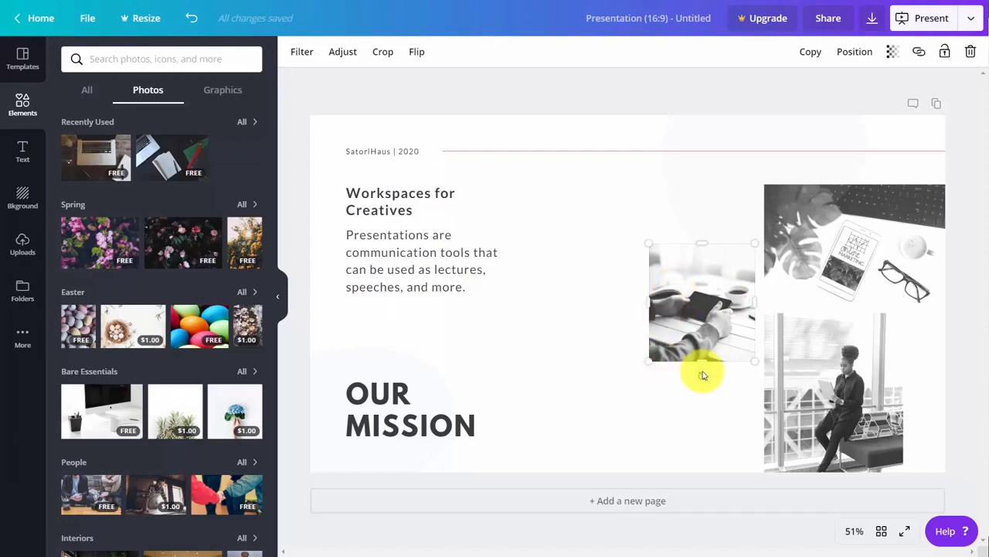
mouse_move(704, 371)
mouse_down()
mouse_move(721, 353)
mouse_move(702, 375)
mouse_up()
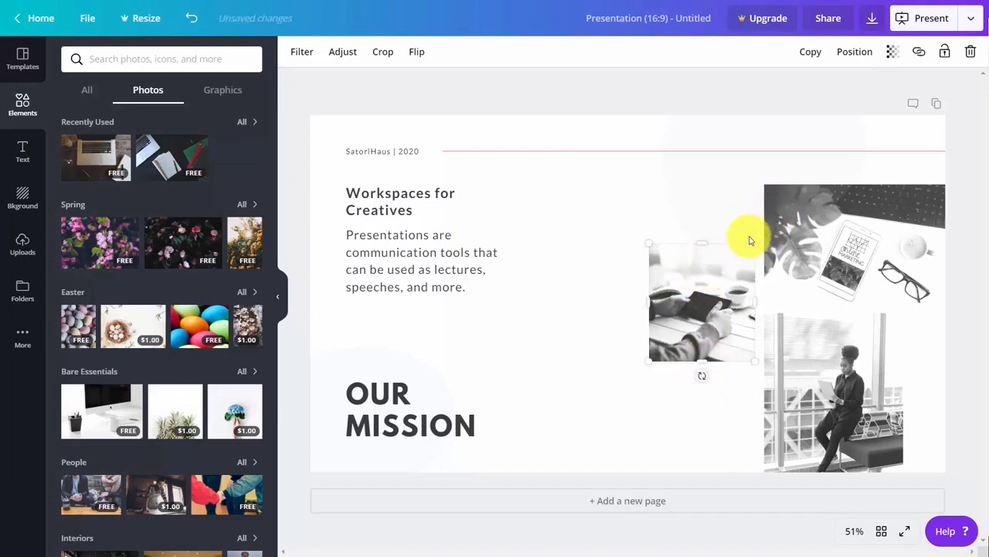
drag(751, 242, 683, 306)
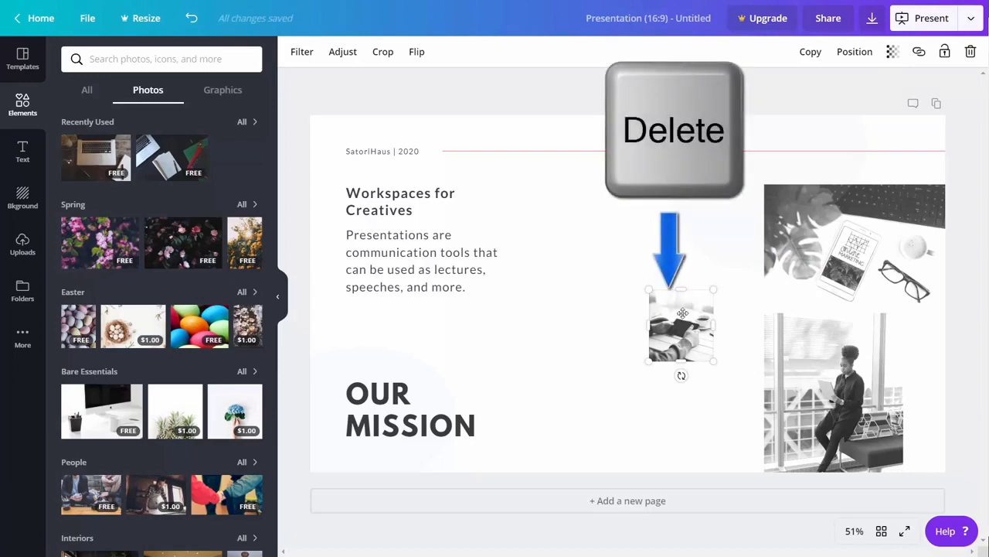
key(Delete)
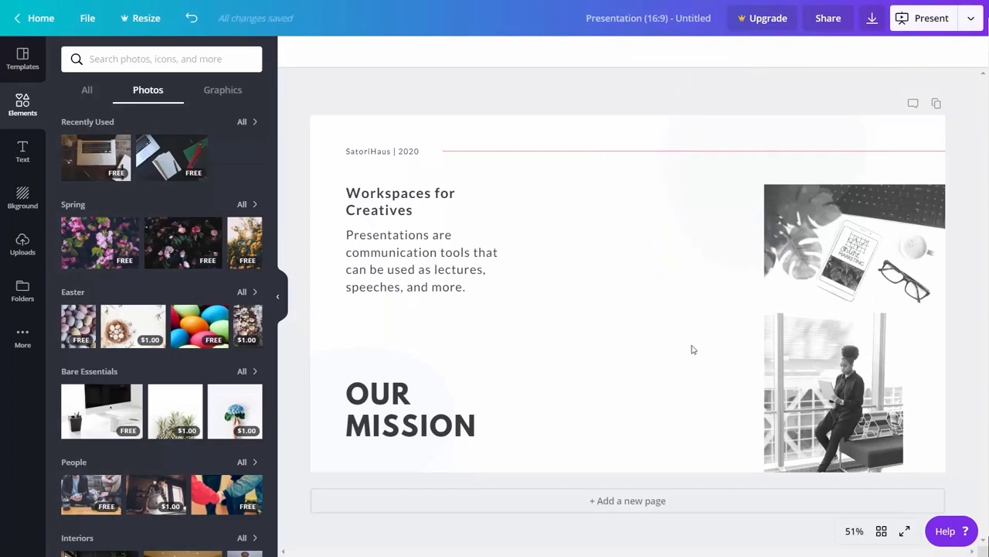
click(192, 23)
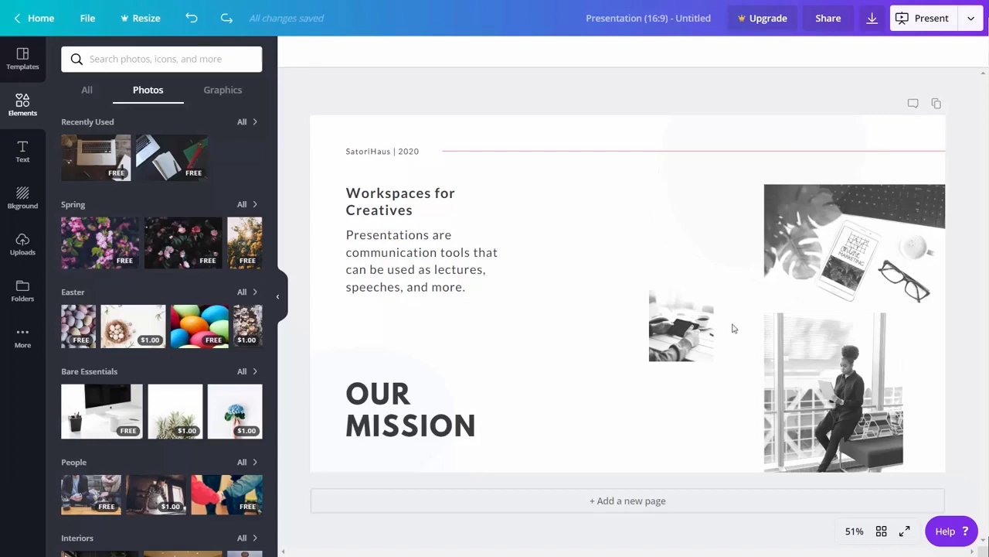
click(194, 23)
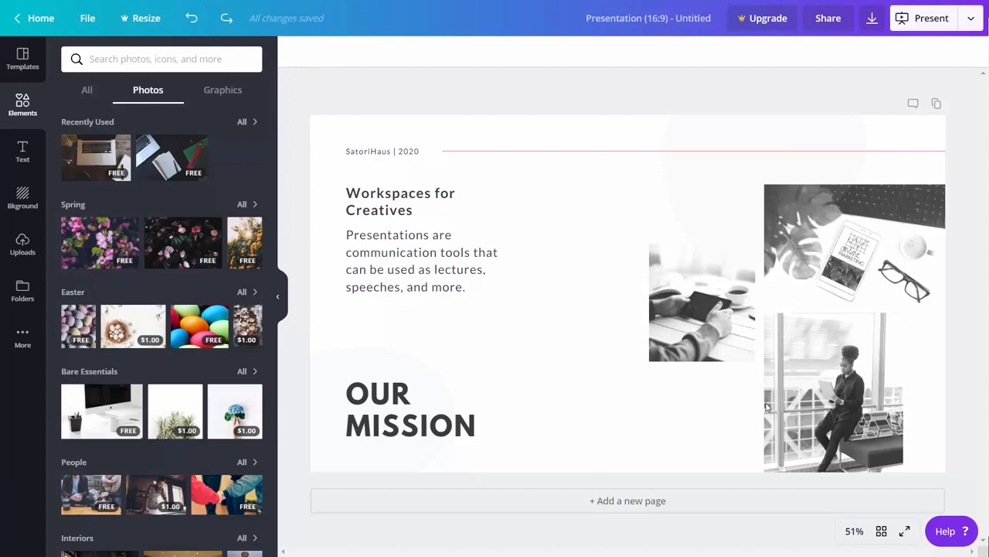
click(703, 294)
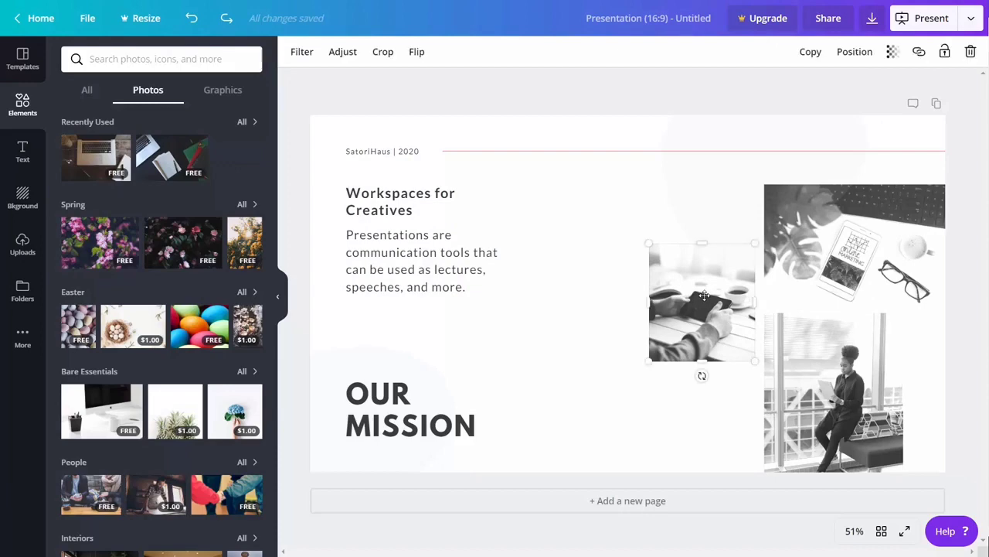
key(Delete)
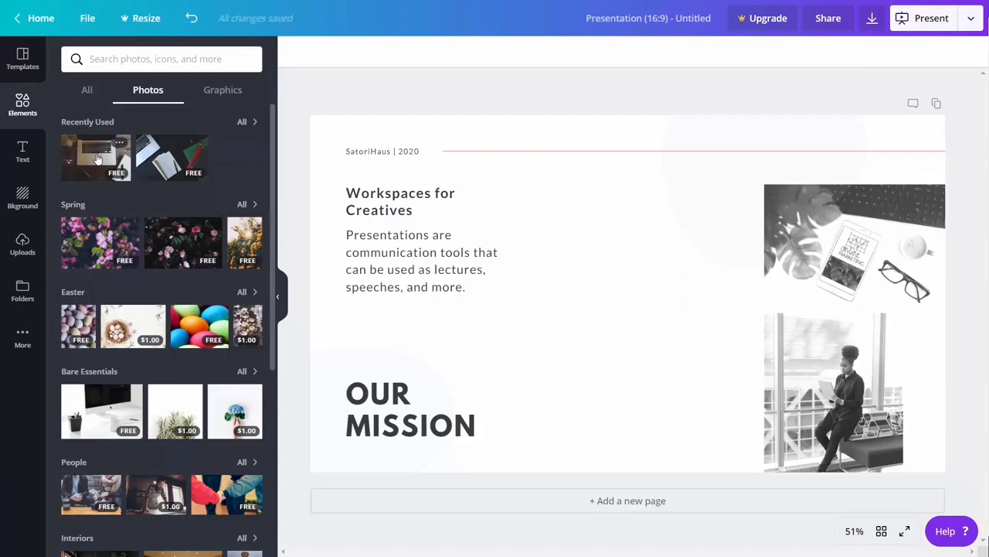
Add the recently used colour laptop photo and shrink it beside the top-right photo
click(96, 159)
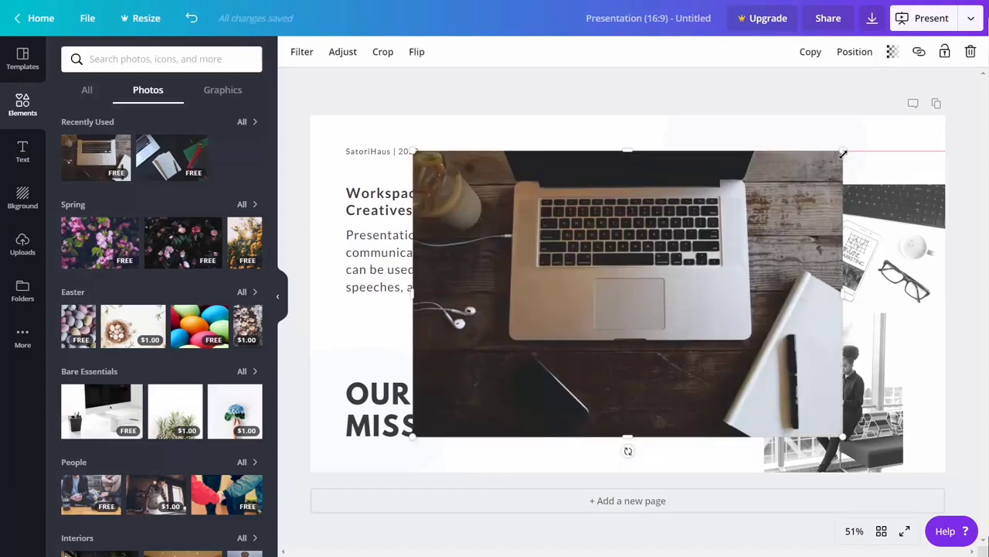
drag(785, 195, 701, 285)
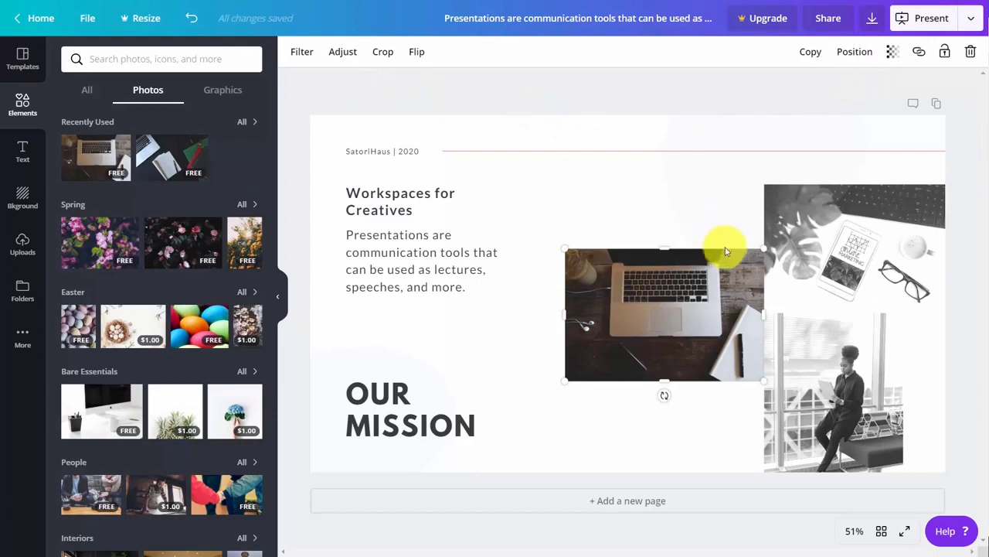
click(651, 243)
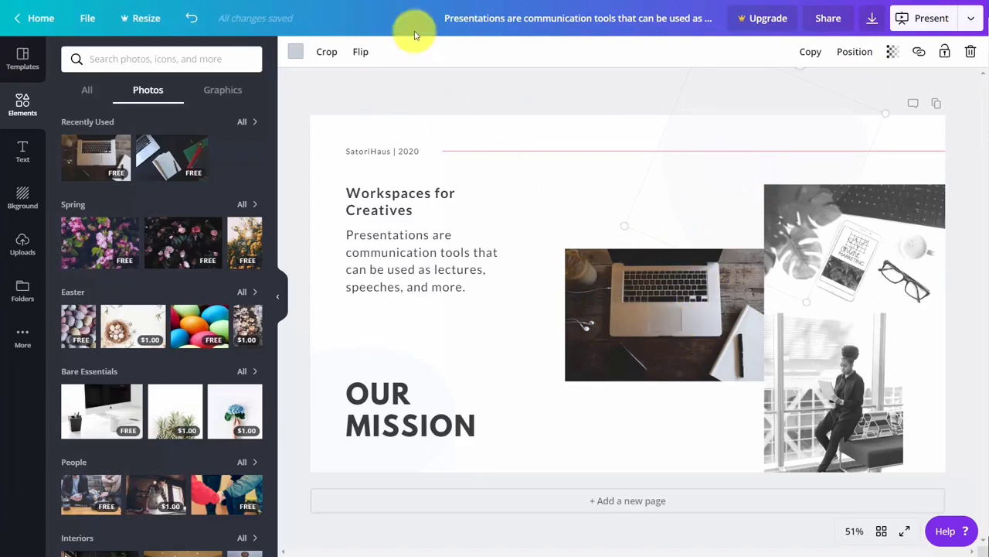
click(677, 296)
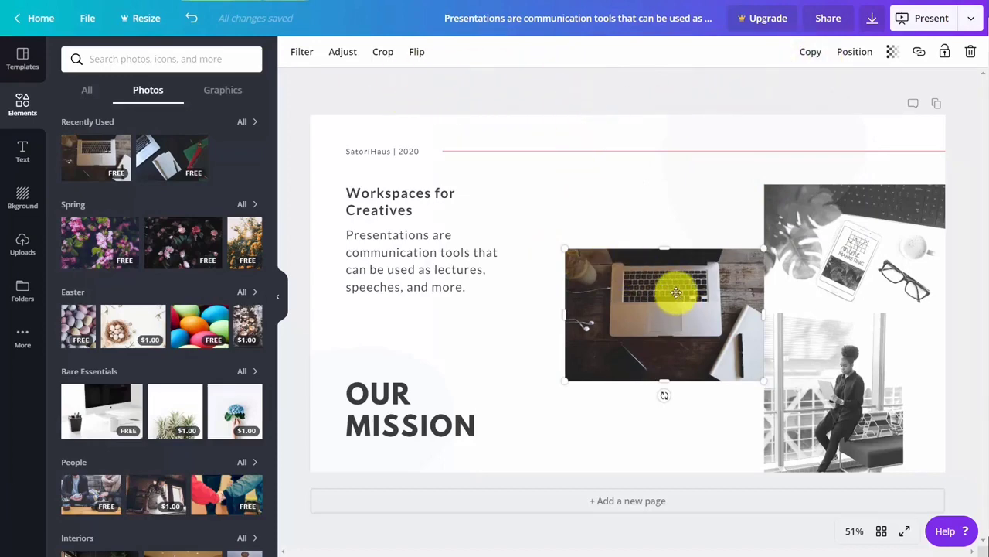
Apply the Greyscale filter to the laptop photo, leaving Adjust and Crop unchanged
click(299, 52)
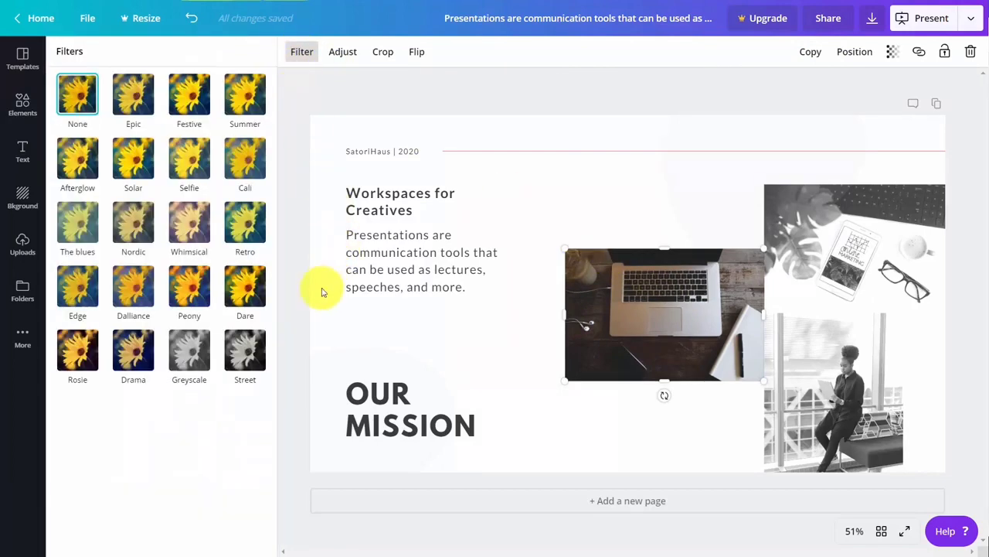
click(185, 349)
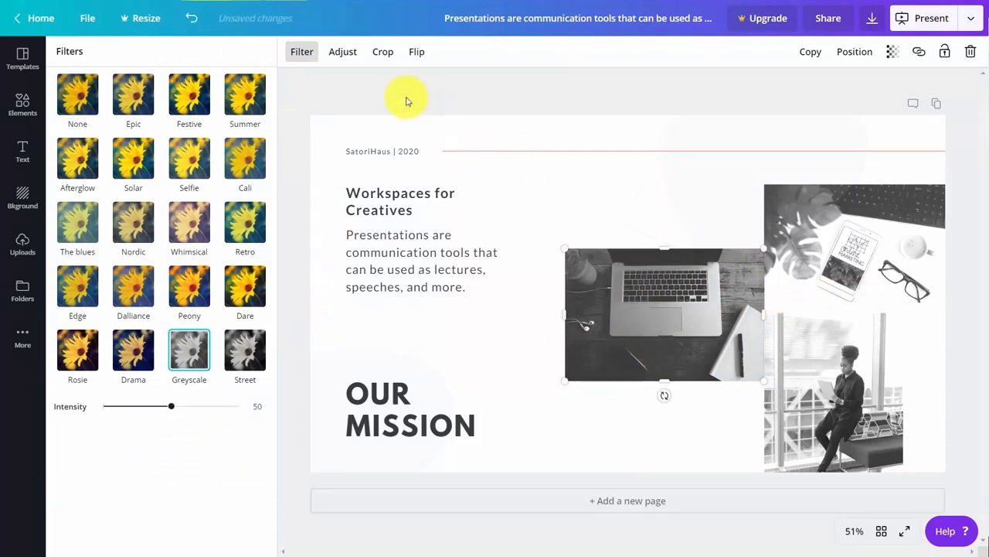
click(350, 67)
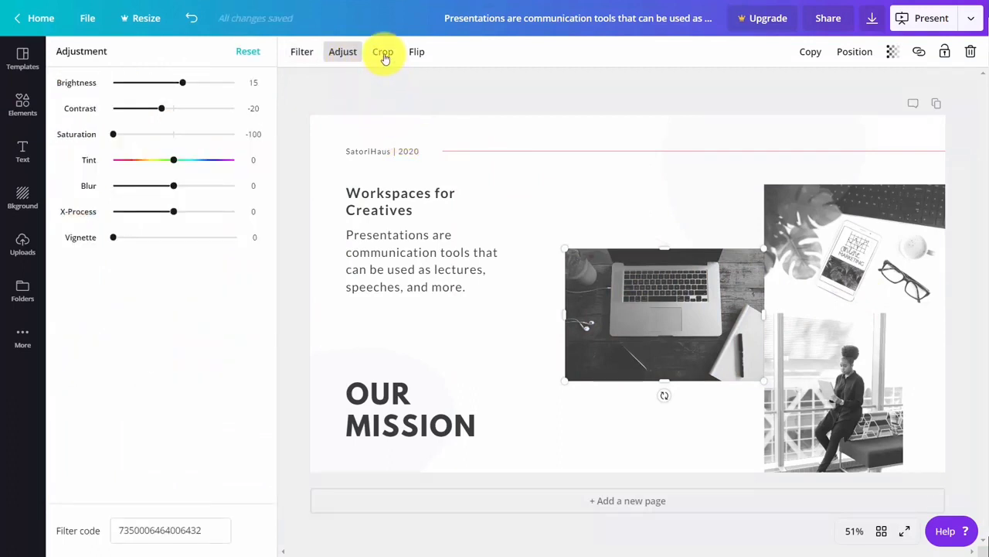
click(383, 54)
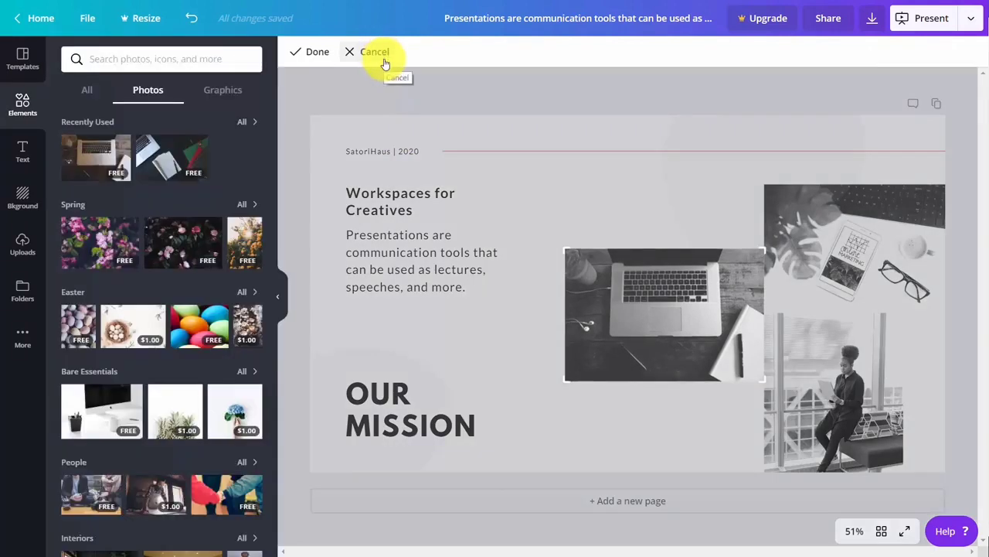
click(385, 62)
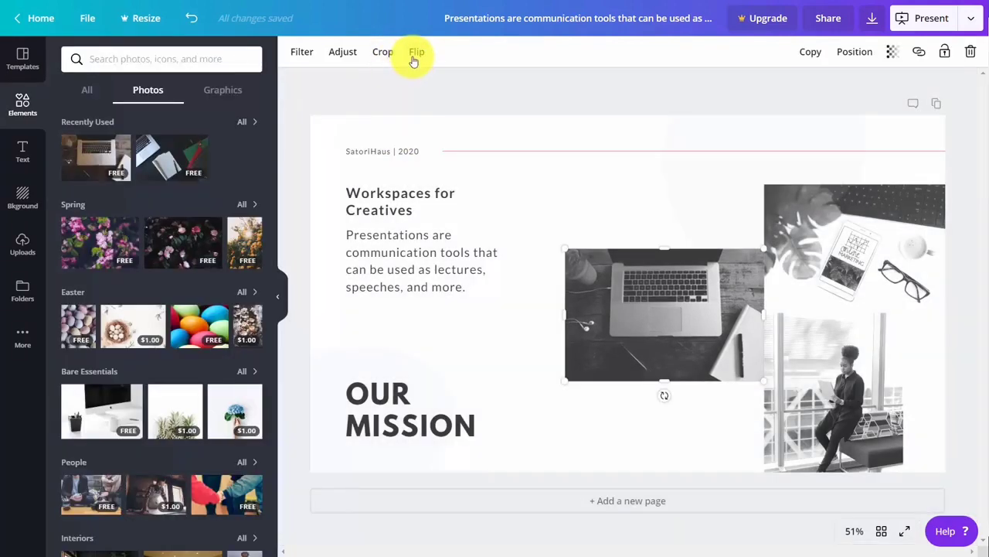
Flip the laptop photo horizontally and delete the accidental duplicate
click(415, 60)
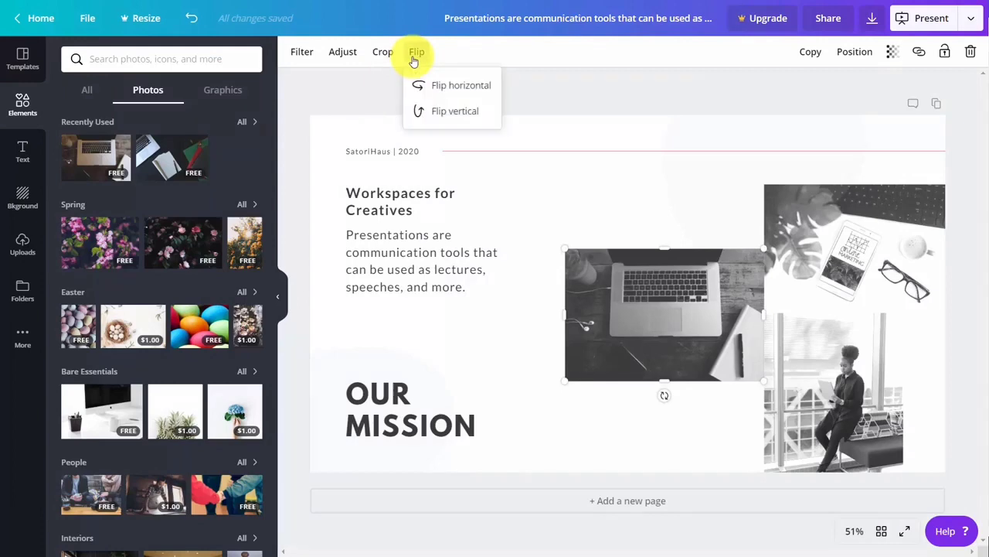
click(438, 88)
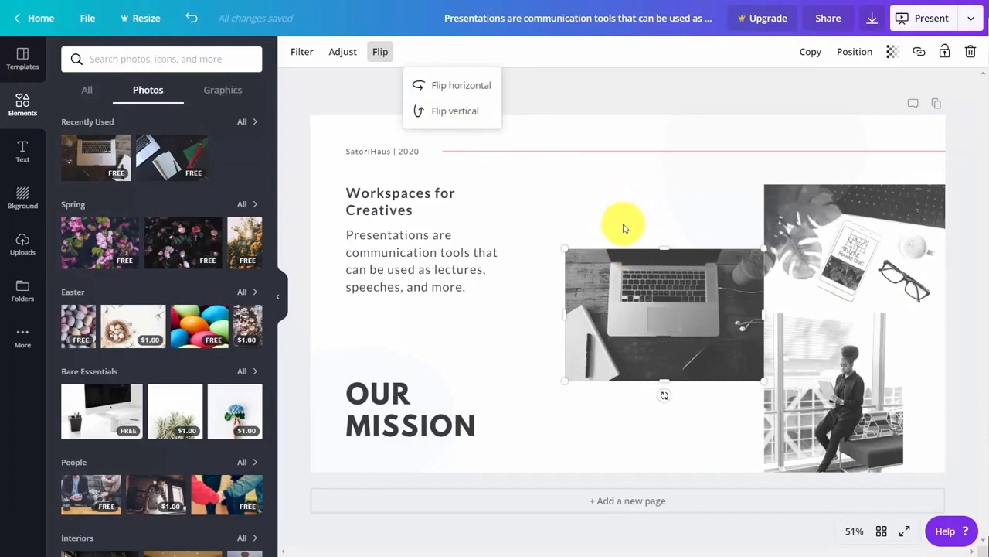
click(804, 54)
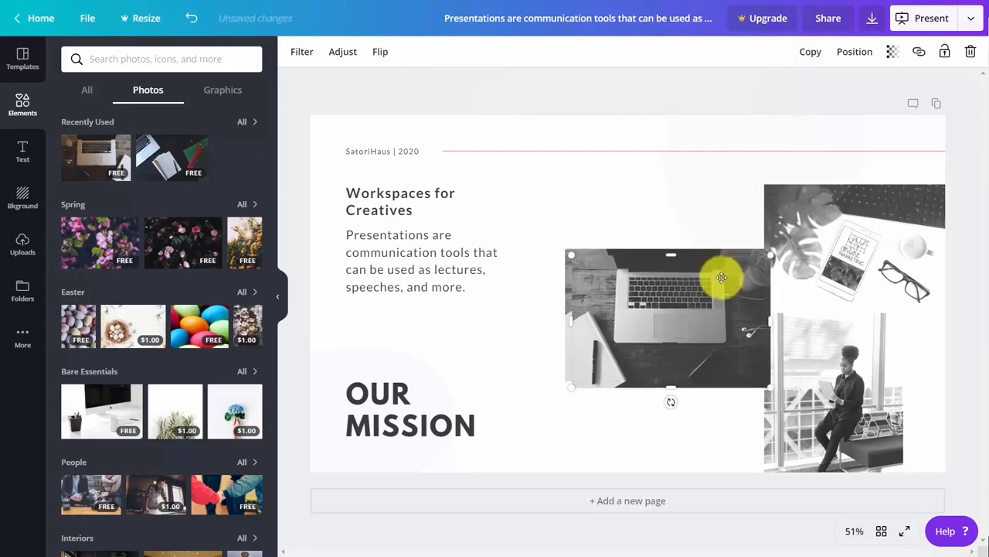
key(Delete)
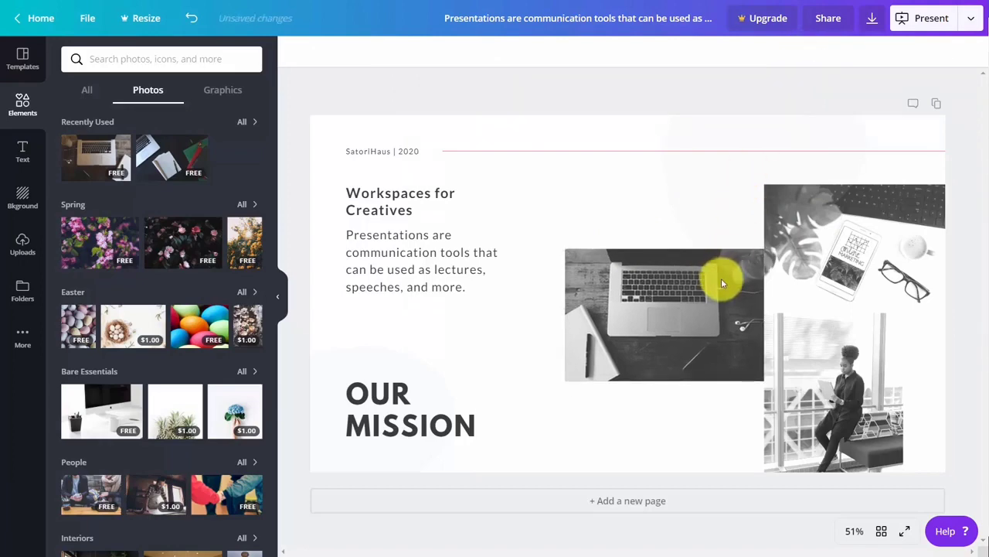
Try aligning the laptop photo to the page top, then undo to keep its place
click(675, 316)
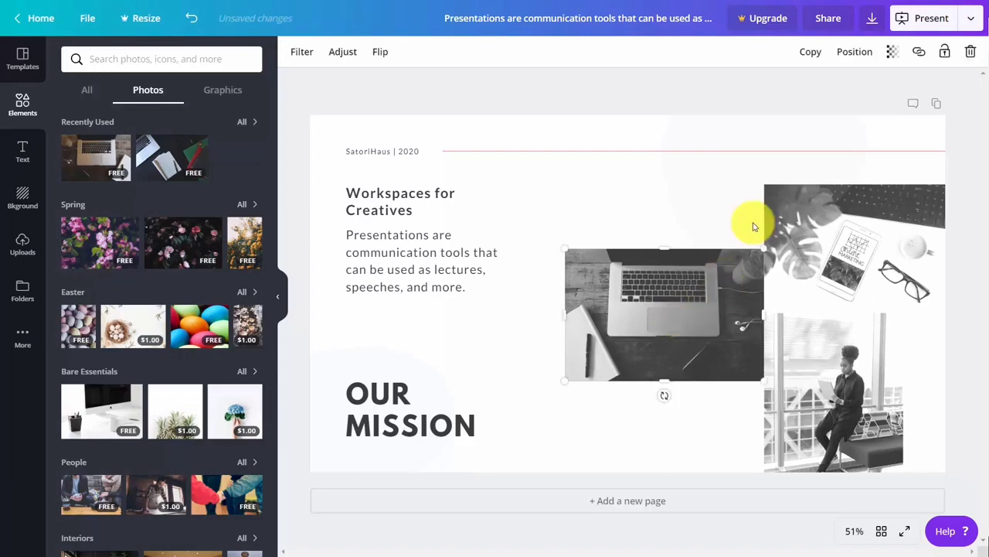
click(848, 53)
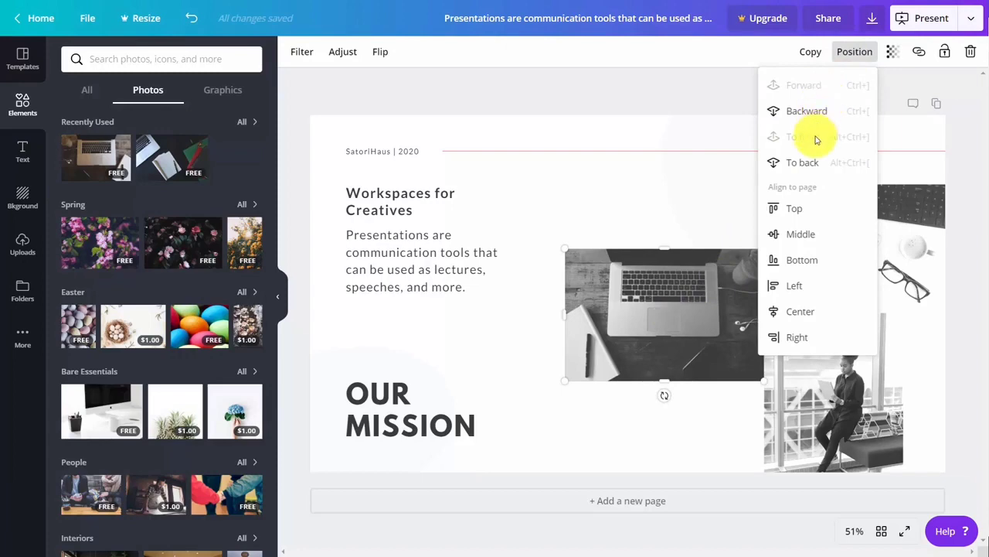
click(796, 210)
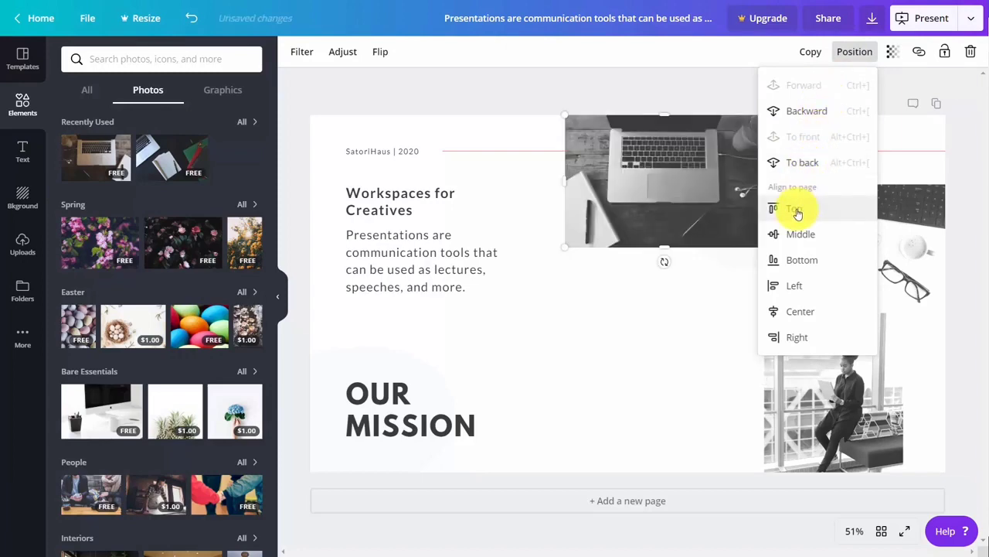
click(193, 19)
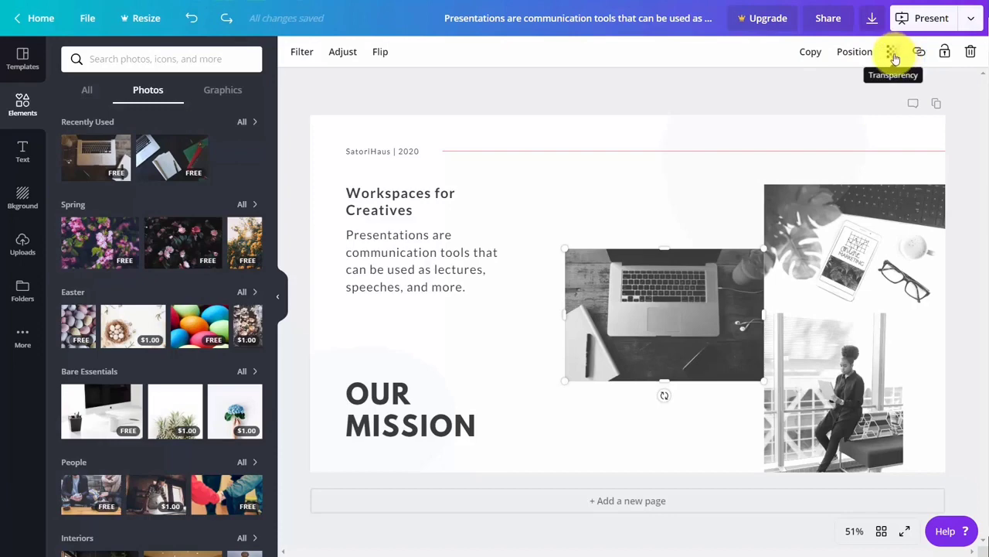
Check the photo's transparency and link settings, then bring up the Text panel's heading styles
click(894, 58)
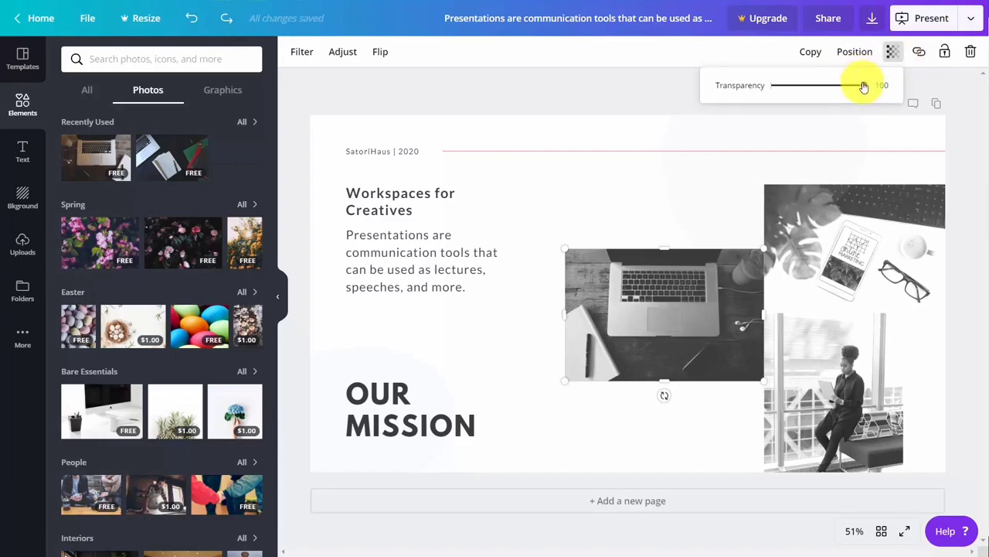
drag(862, 89, 886, 85)
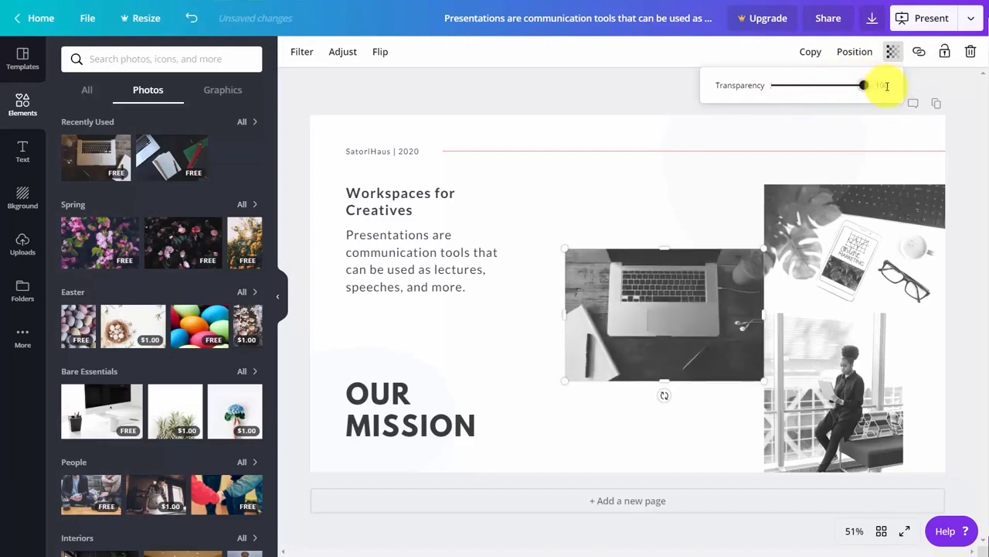
click(919, 56)
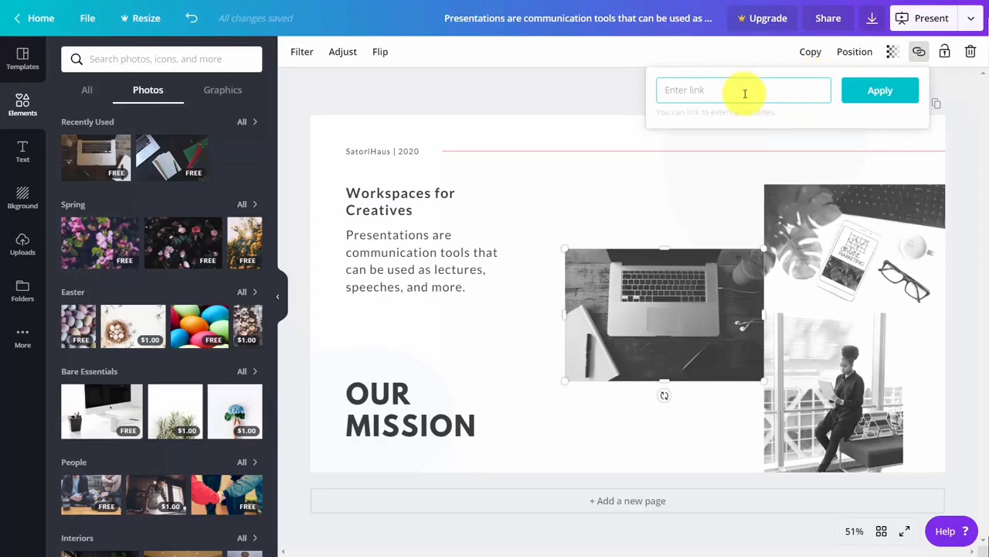
click(632, 146)
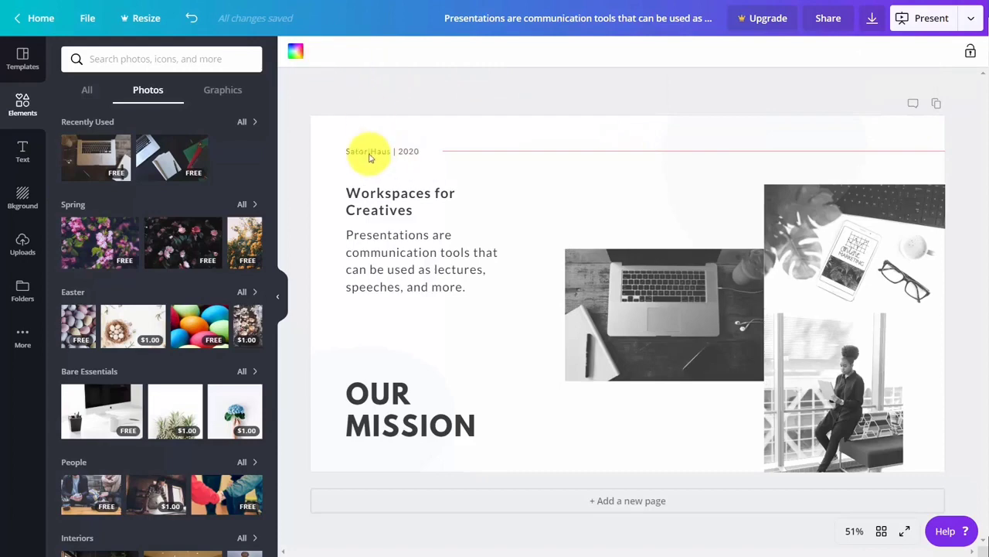
click(23, 153)
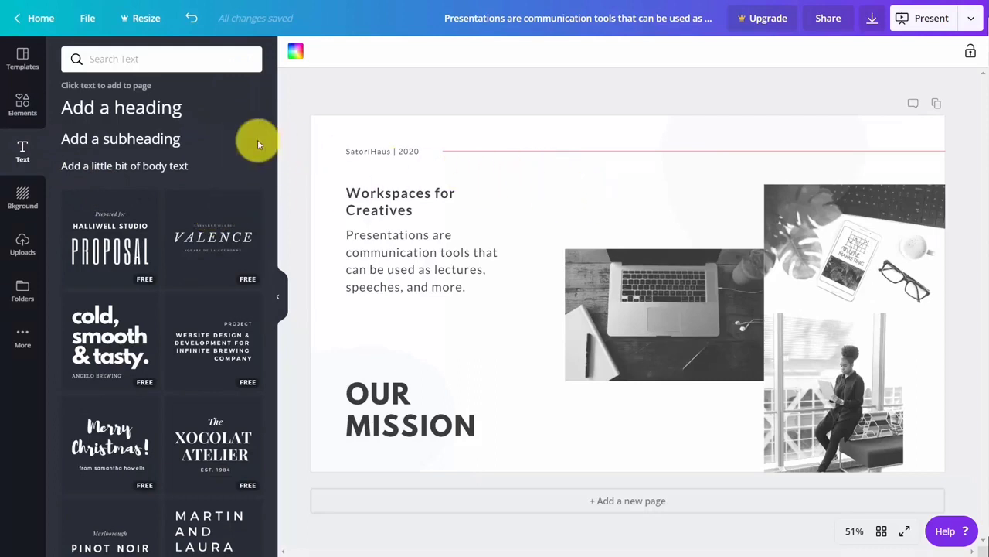
Place the VALENCE text design on the slide and move it up toward the heading
click(143, 114)
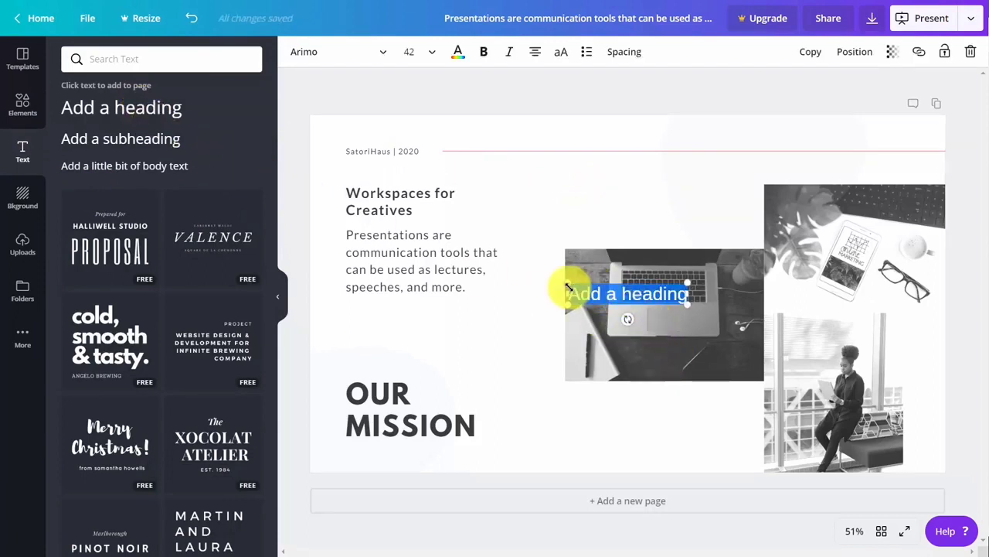
click(192, 17)
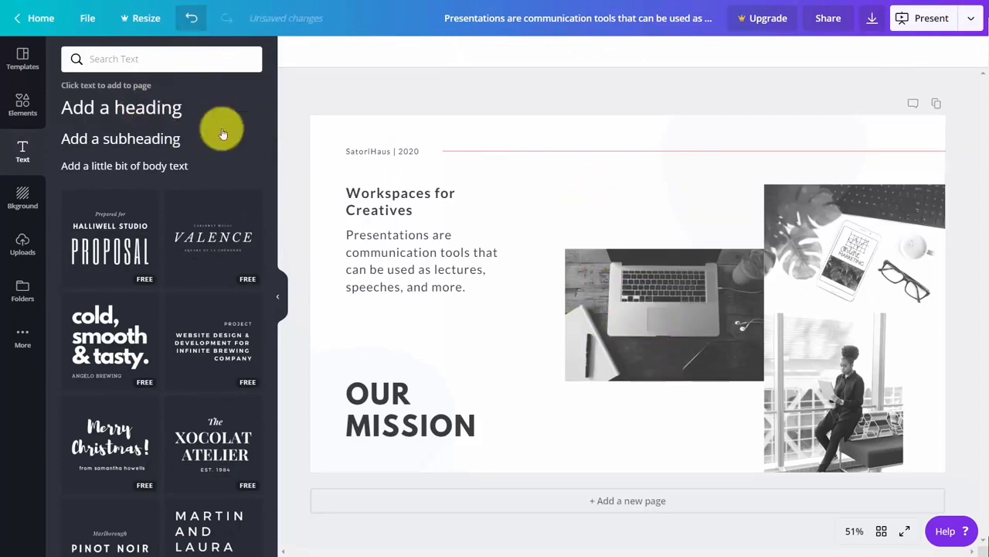
click(215, 238)
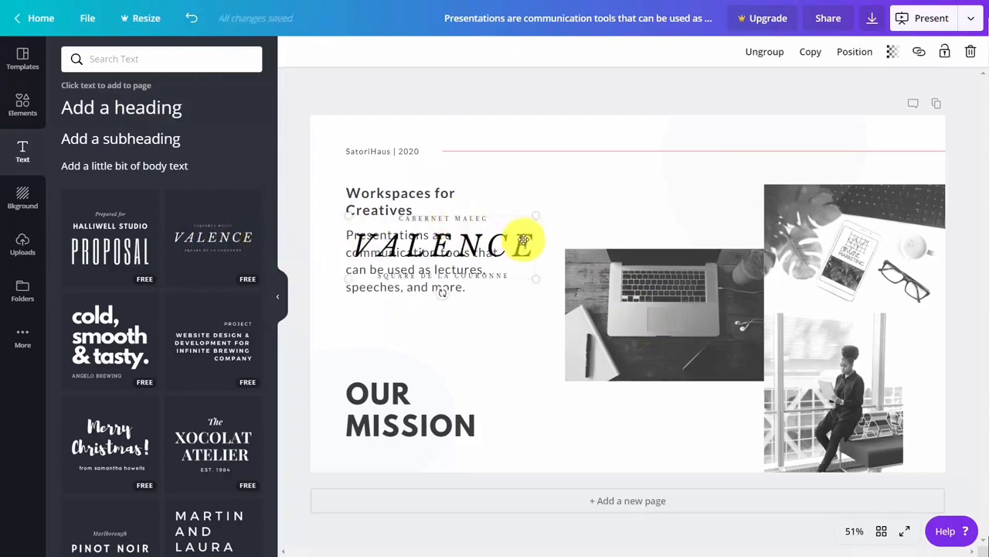
drag(517, 225, 681, 174)
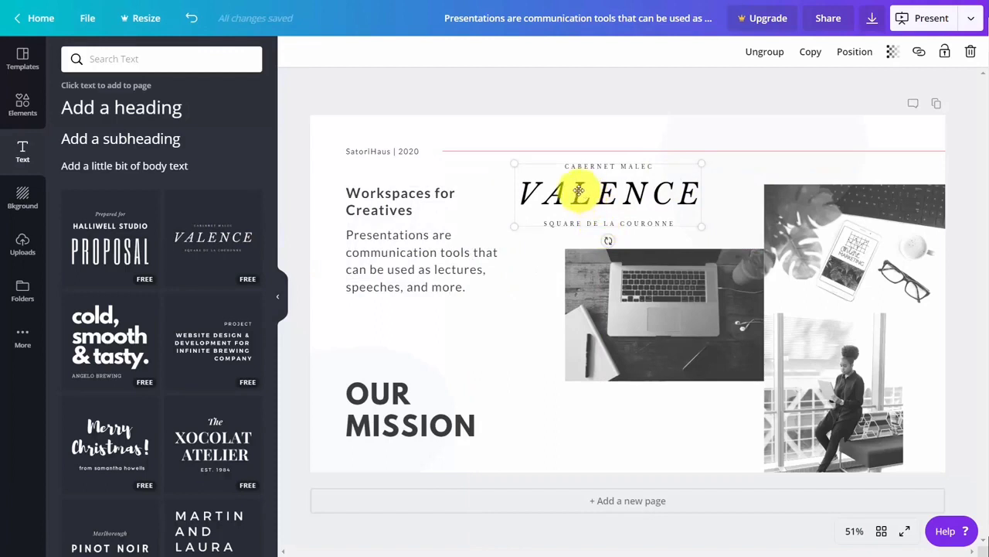
Select the Workspaces for Creatives heading and open its link field
click(560, 193)
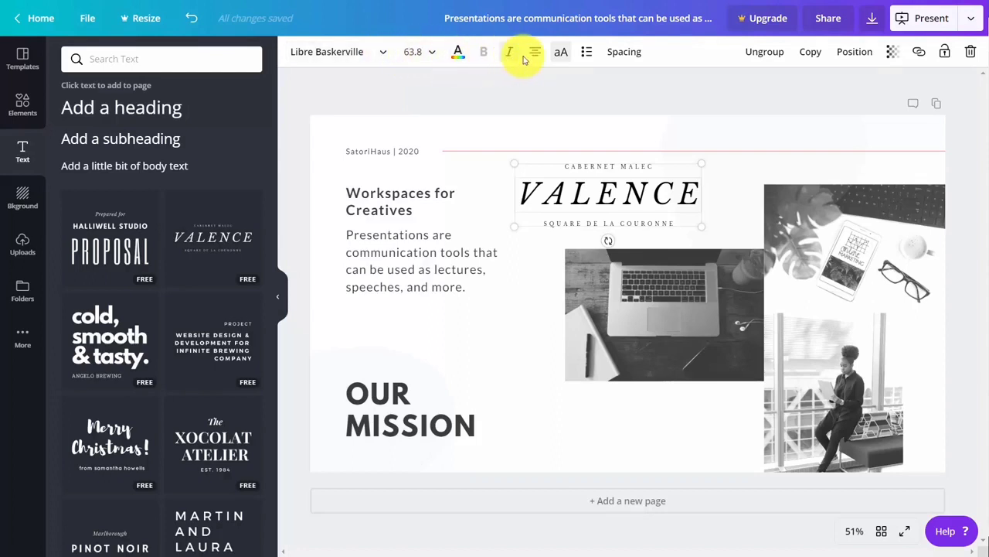
double_click(353, 194)
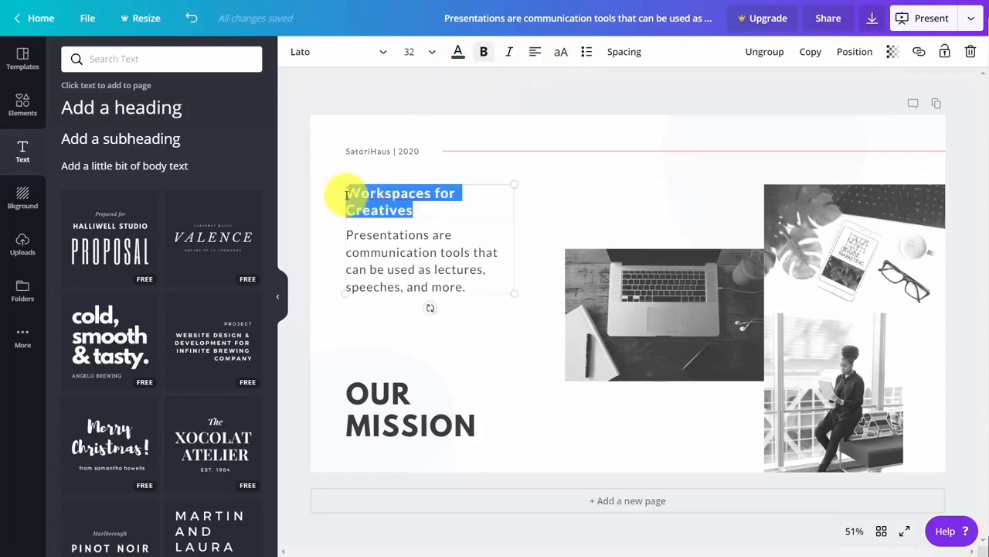
click(918, 52)
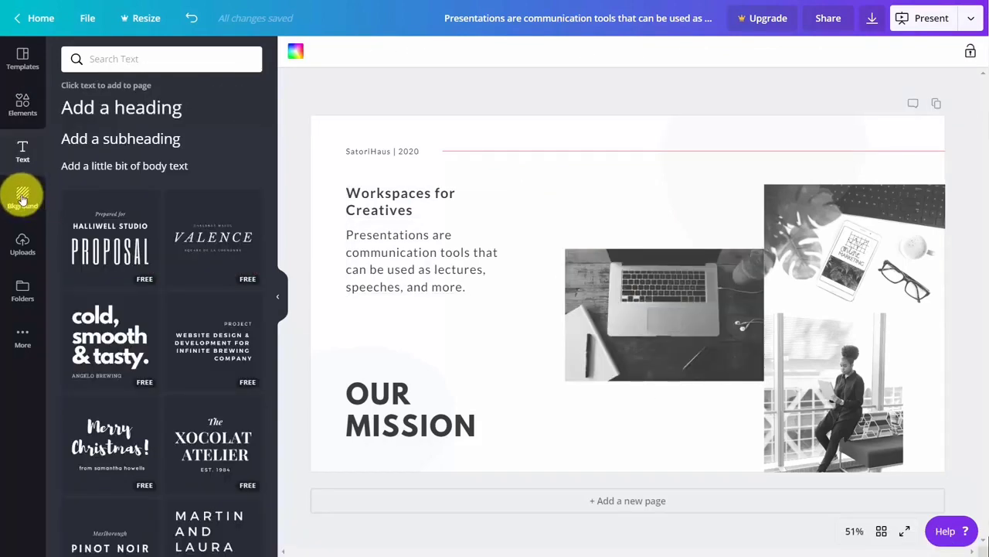
Try a purple brand colour on the background, then revert it to plain white
click(23, 199)
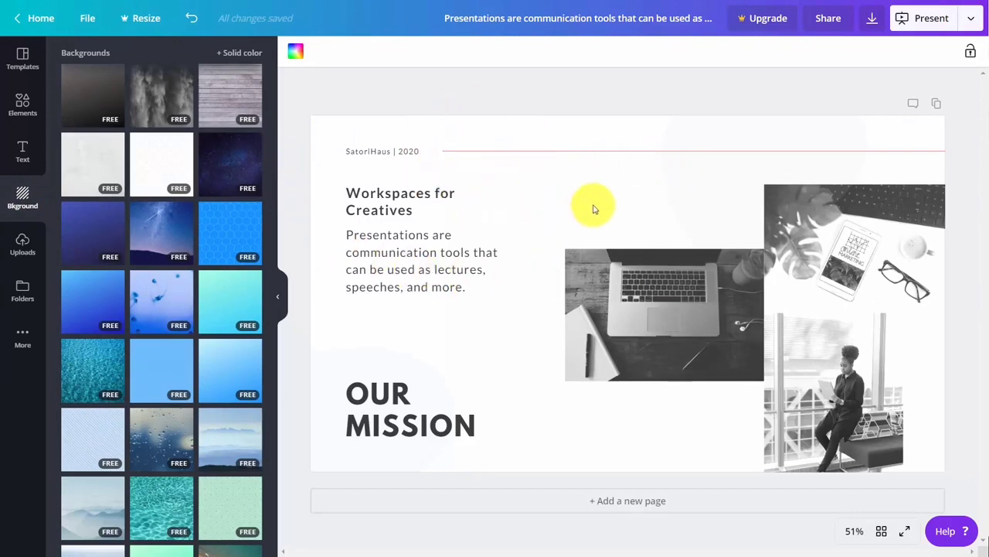
click(298, 54)
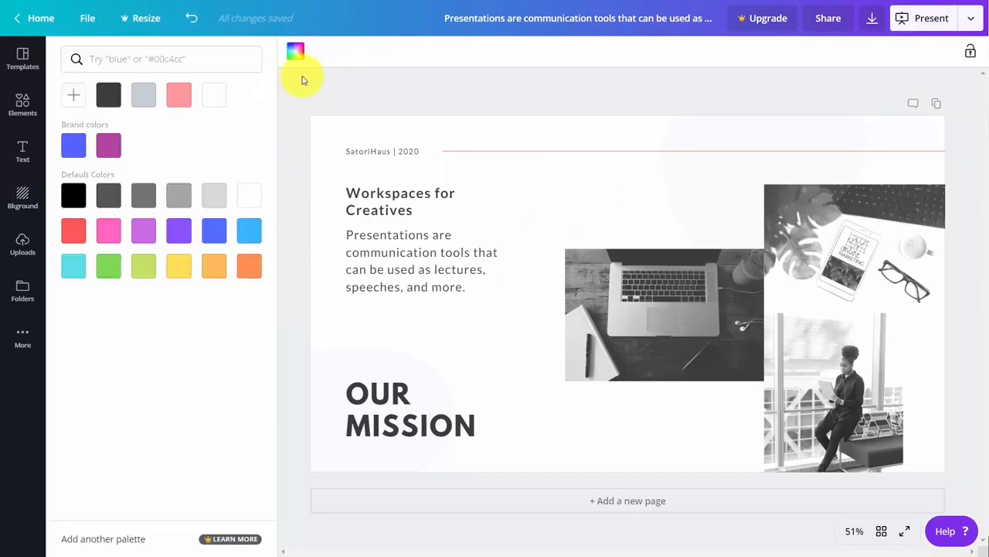
click(106, 149)
click(189, 20)
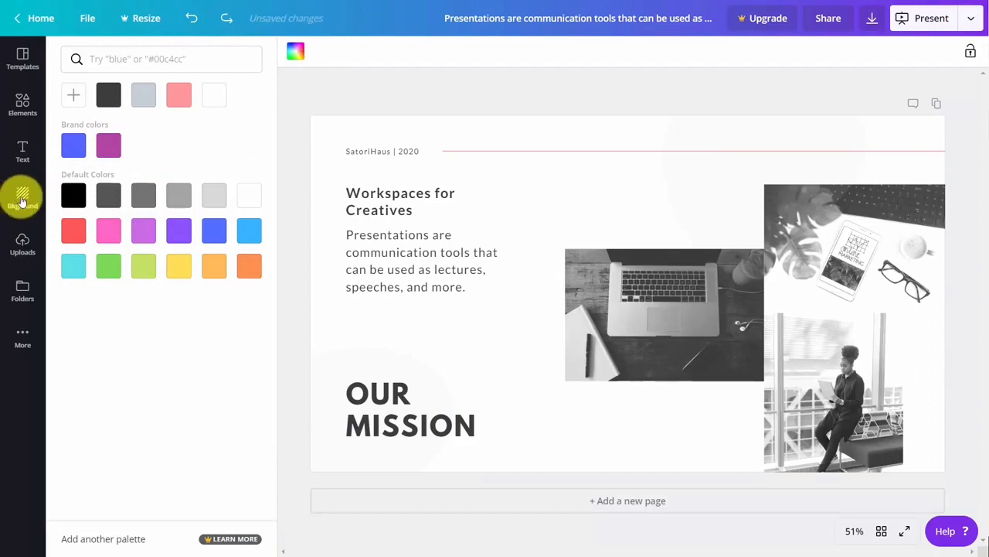
Apply the blue hexagon-pattern image from the Backgrounds library to the slide
click(22, 200)
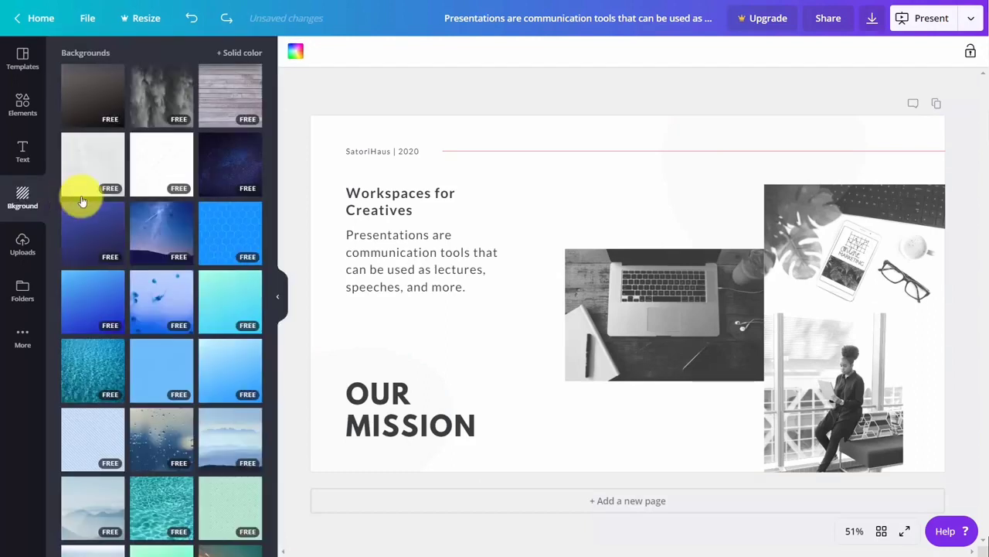
mouse_move(185, 180)
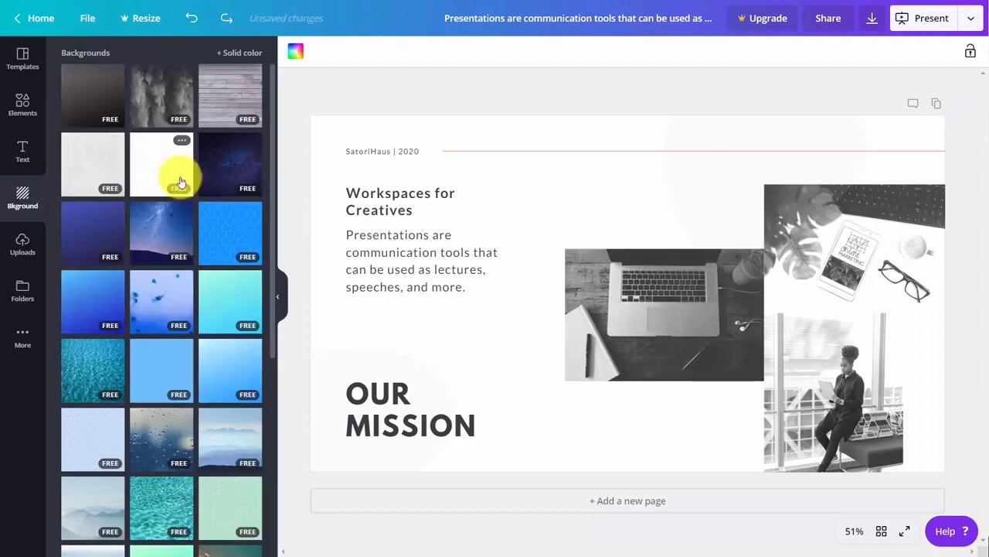
scroll(181, 182, down, 3)
scroll(177, 182, up, 3)
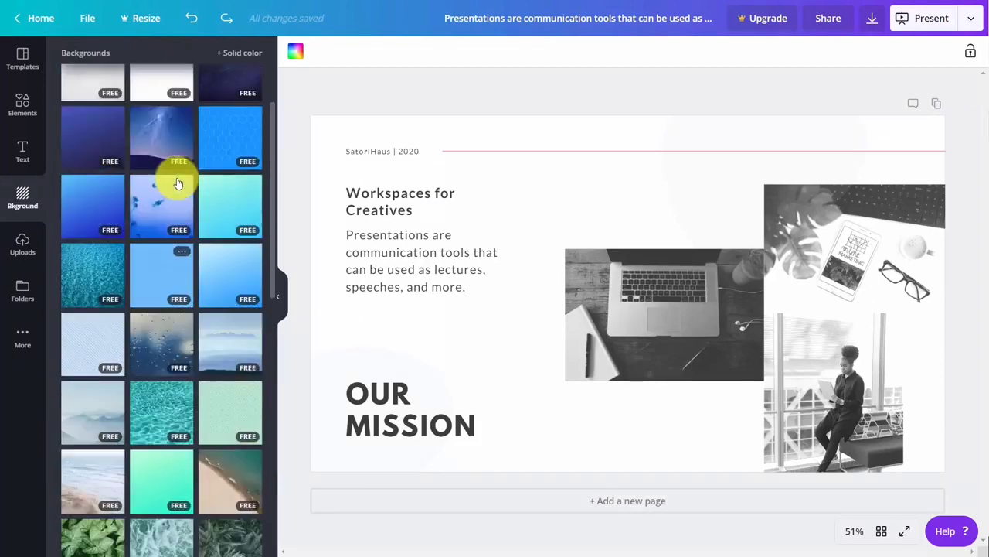
mouse_move(229, 228)
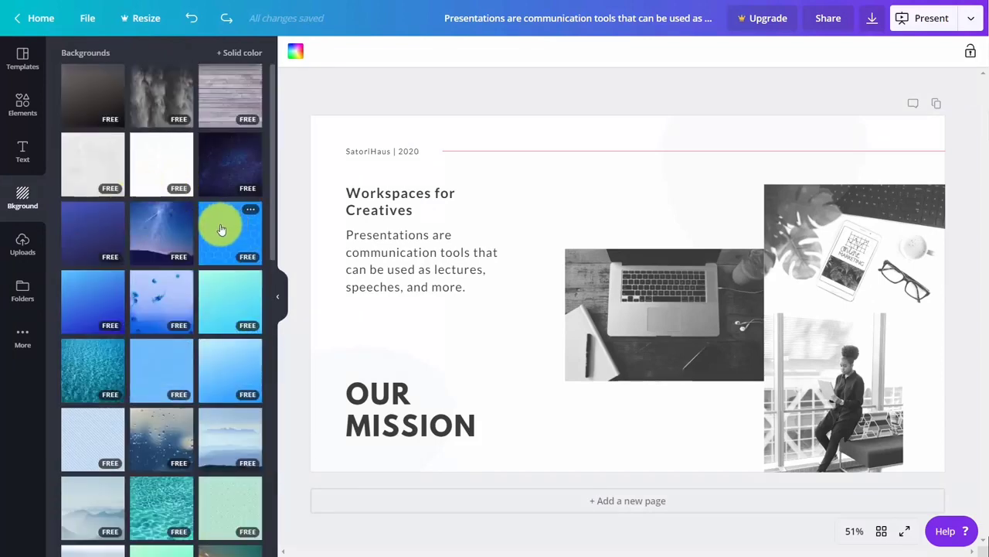
click(220, 228)
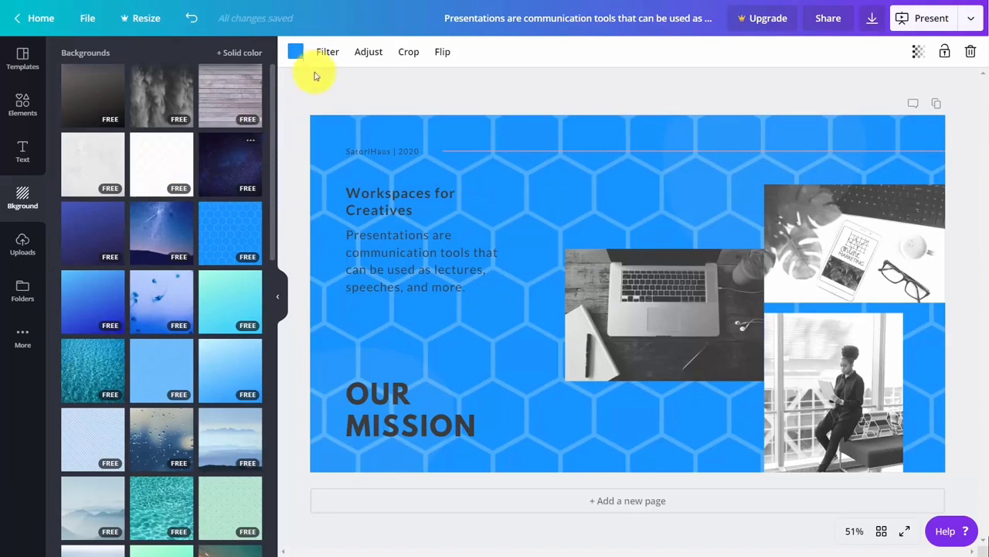
Turn the hexagon background pink and try adjusting its transparency
click(297, 54)
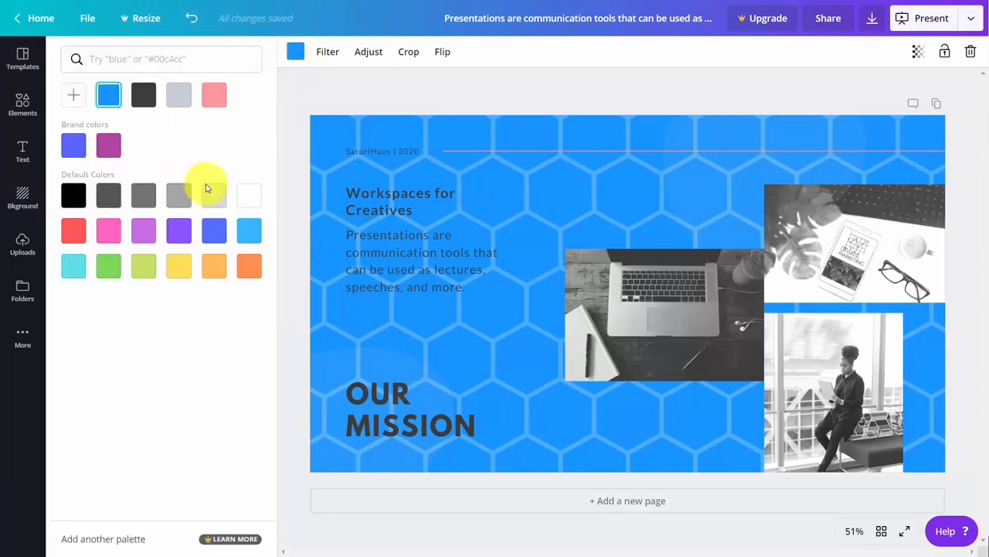
click(214, 98)
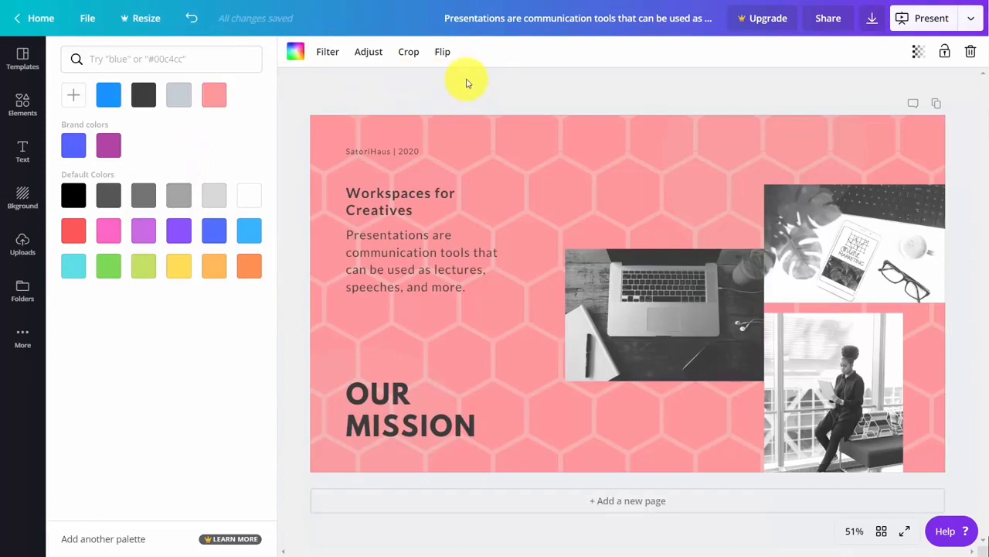
click(918, 55)
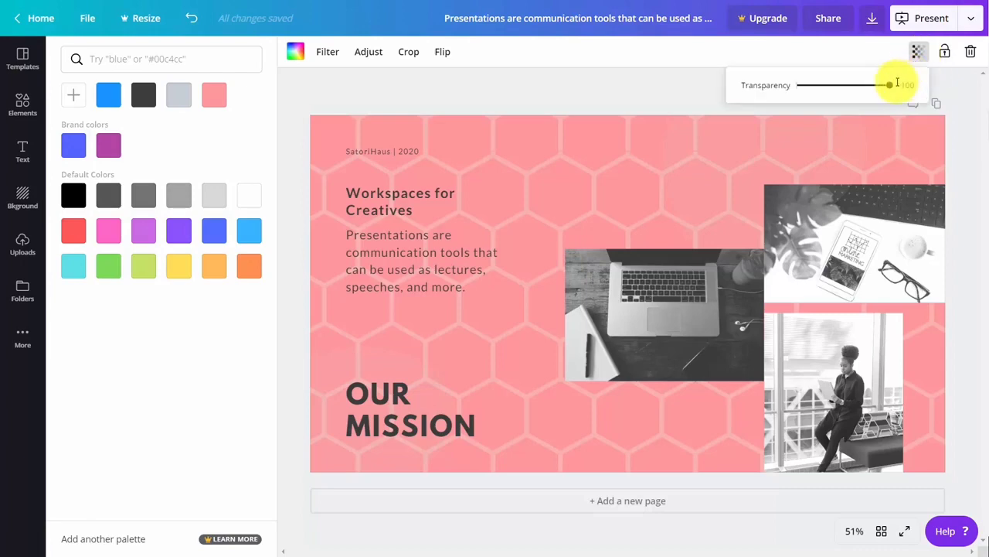
mouse_move(889, 88)
mouse_down()
mouse_move(799, 96)
mouse_move(904, 84)
mouse_up()
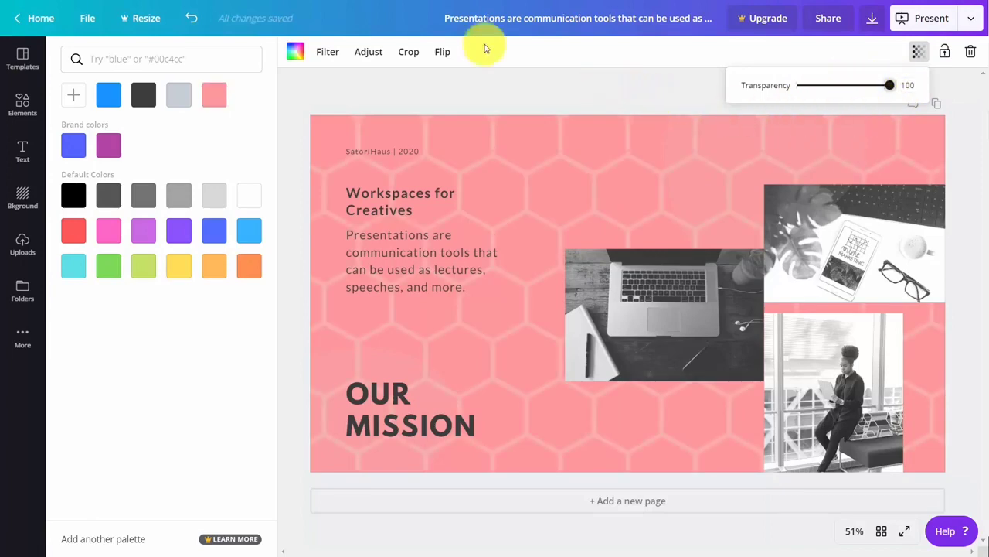
Apply the Greyscale filter to the background, then switch it to Street
click(328, 52)
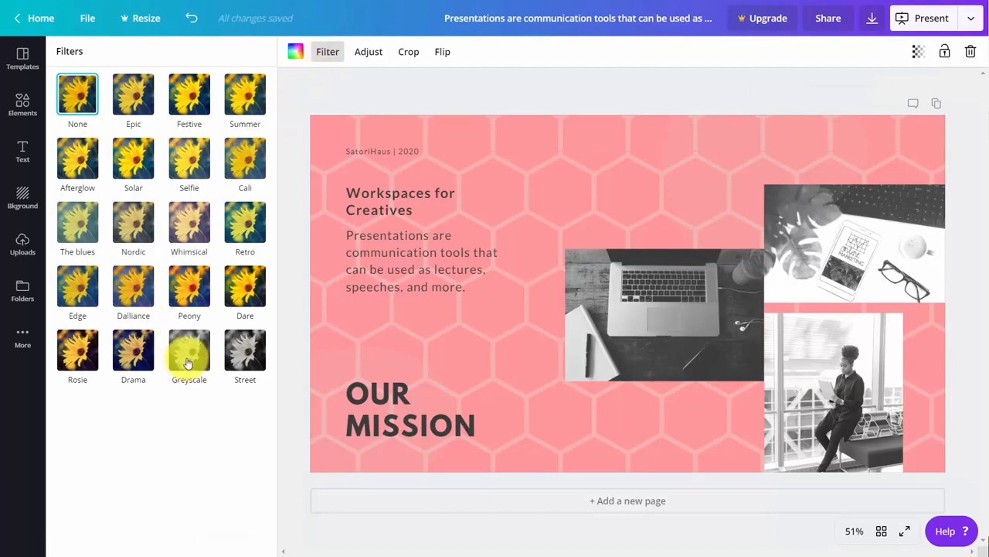
click(188, 359)
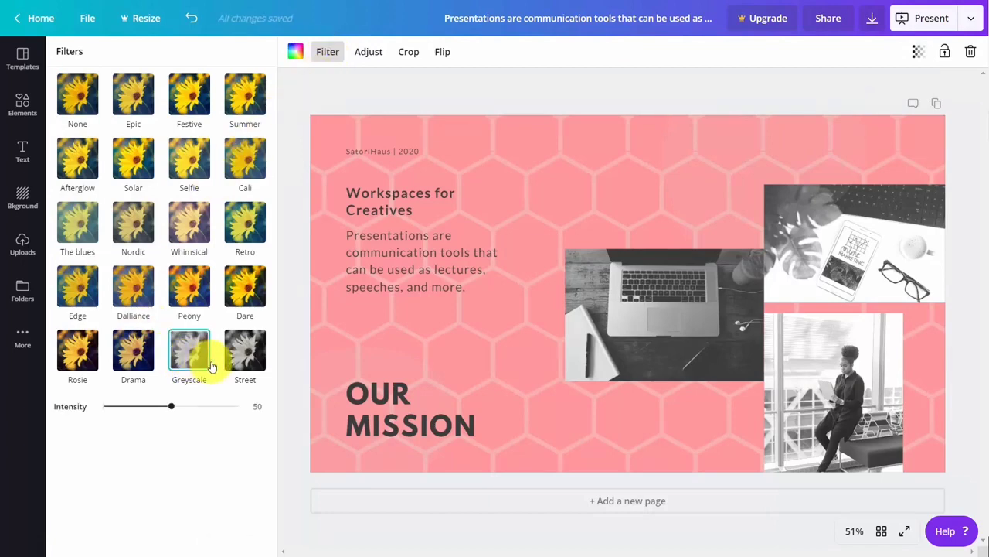
click(236, 362)
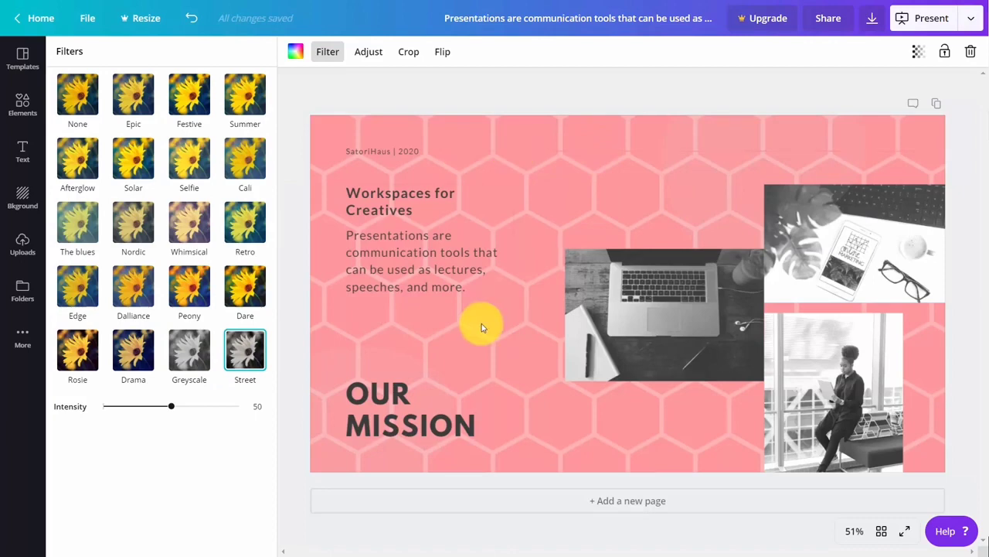
click(22, 197)
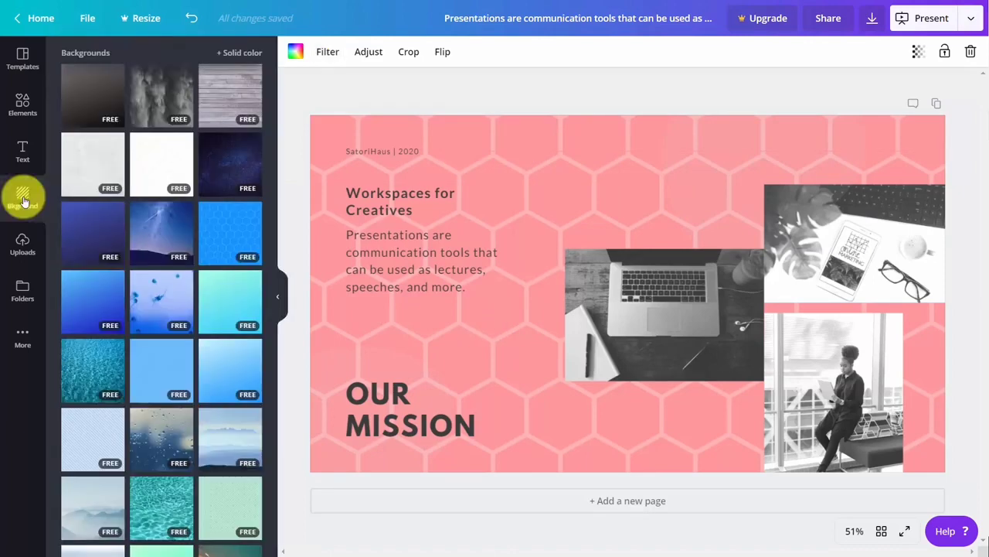
Apply the blue gradient background to the slide
click(111, 306)
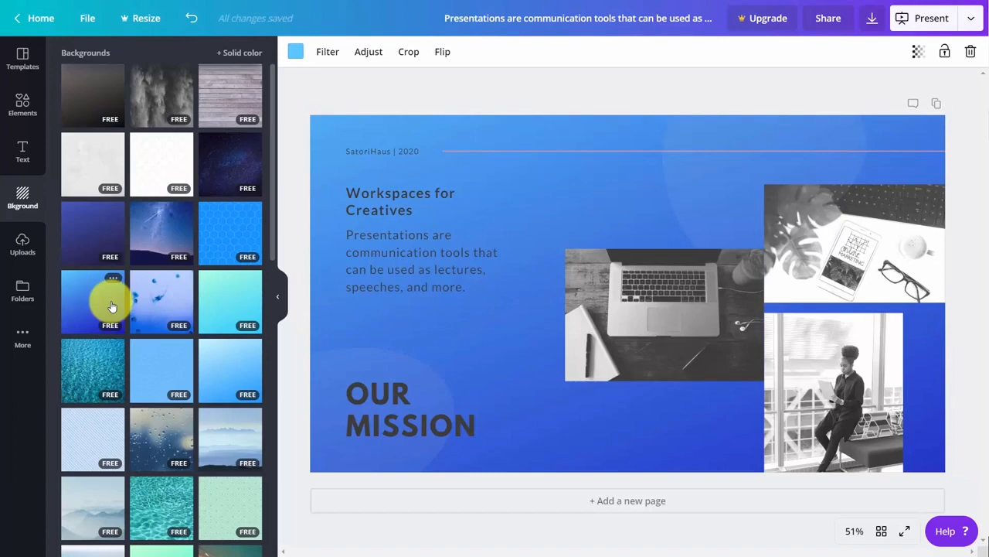
click(457, 92)
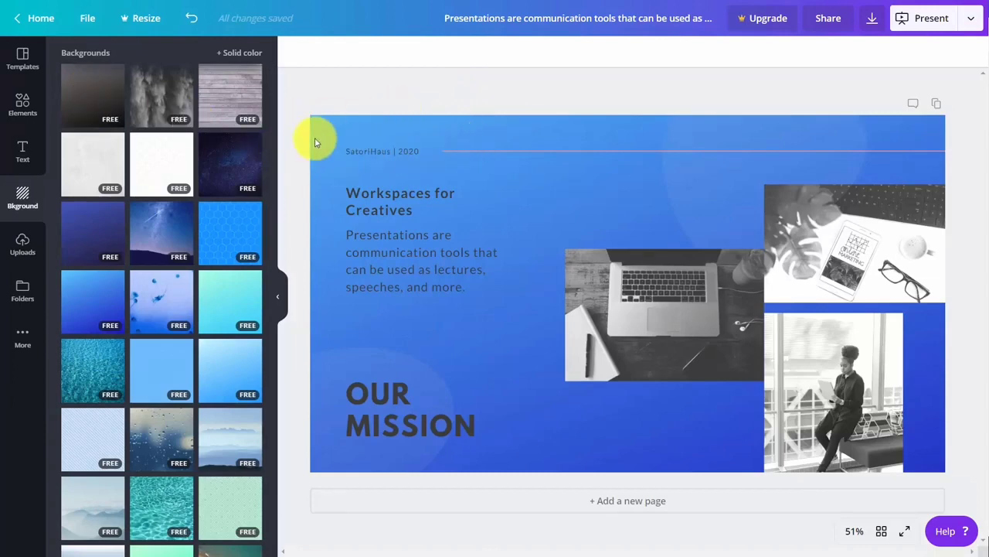
click(818, 229)
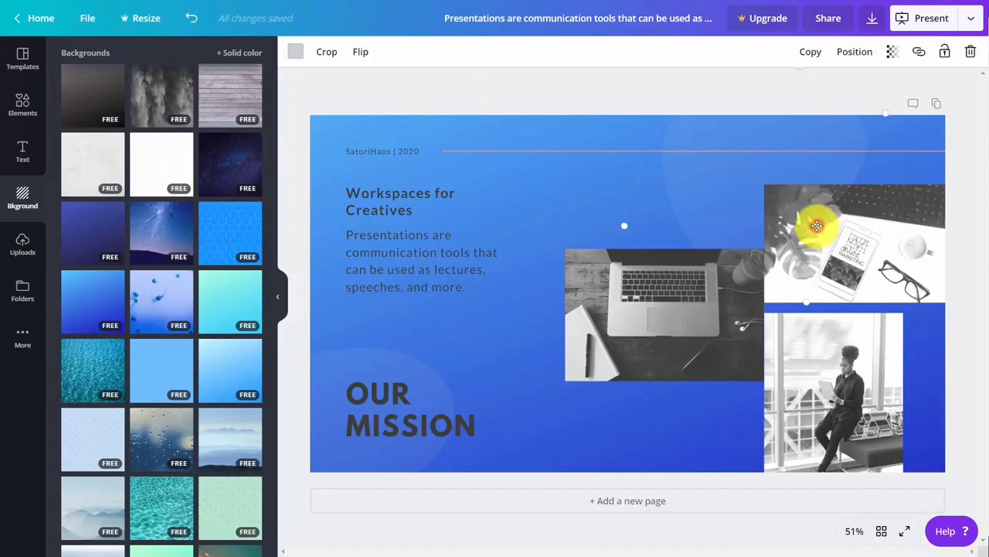
Delete the greyscale laptop photo and bring up the Uploads panel
click(613, 298)
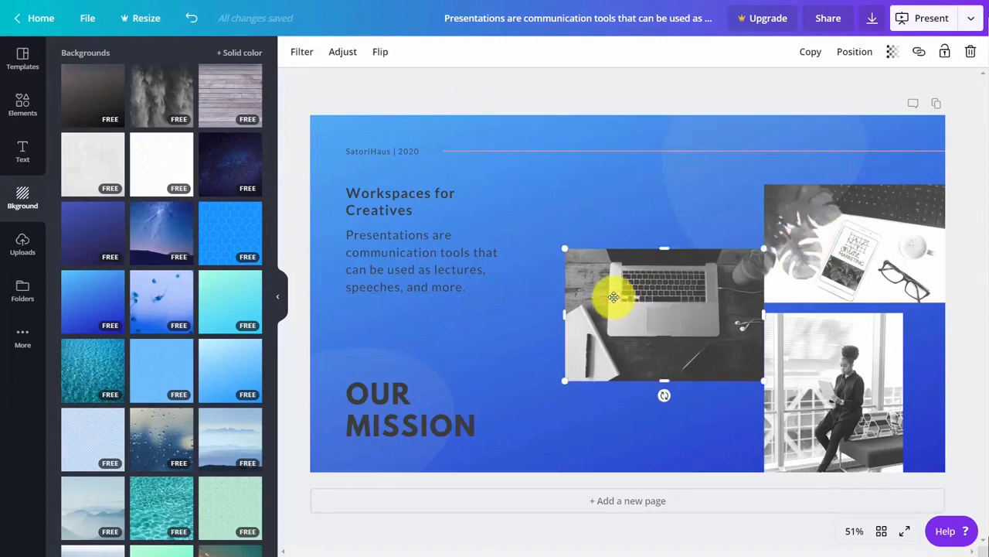
key(Delete)
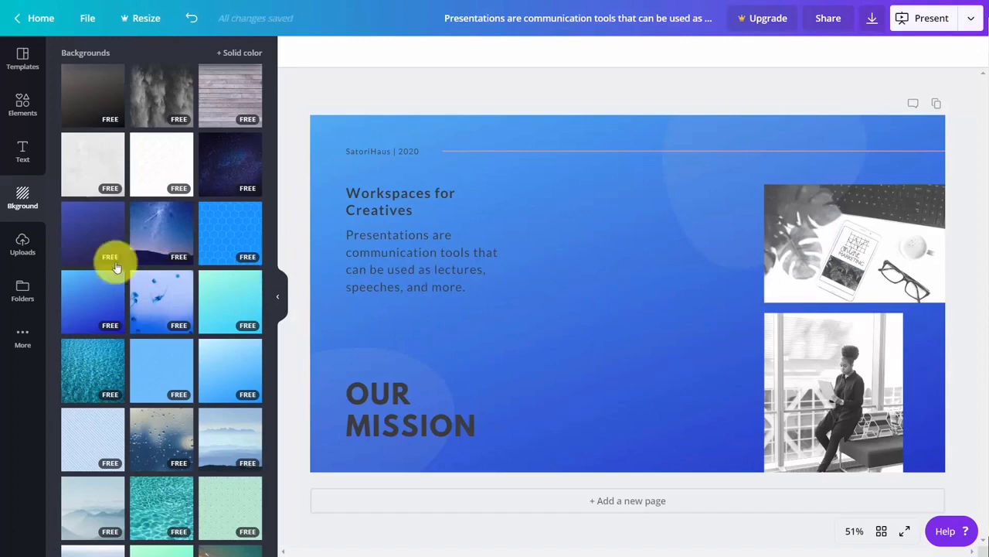
click(18, 243)
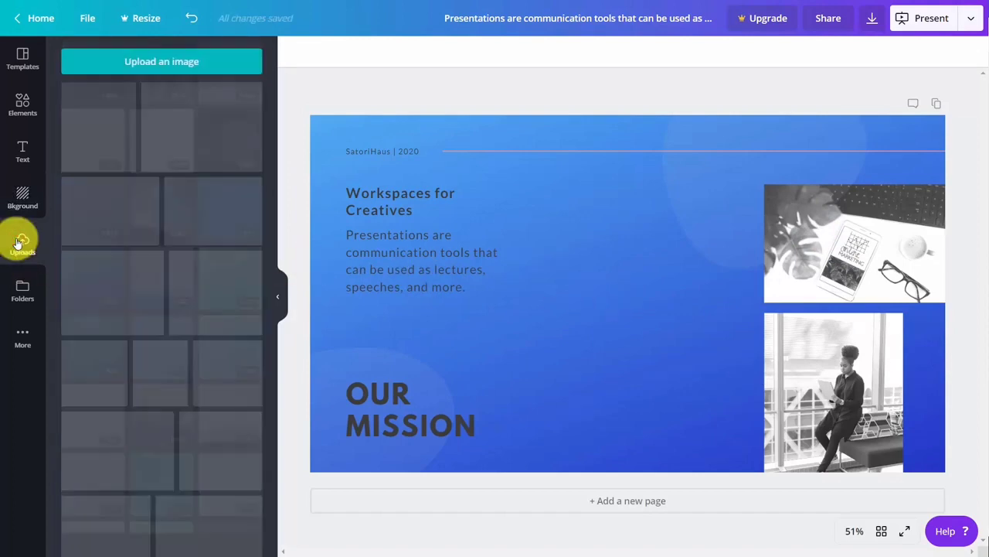
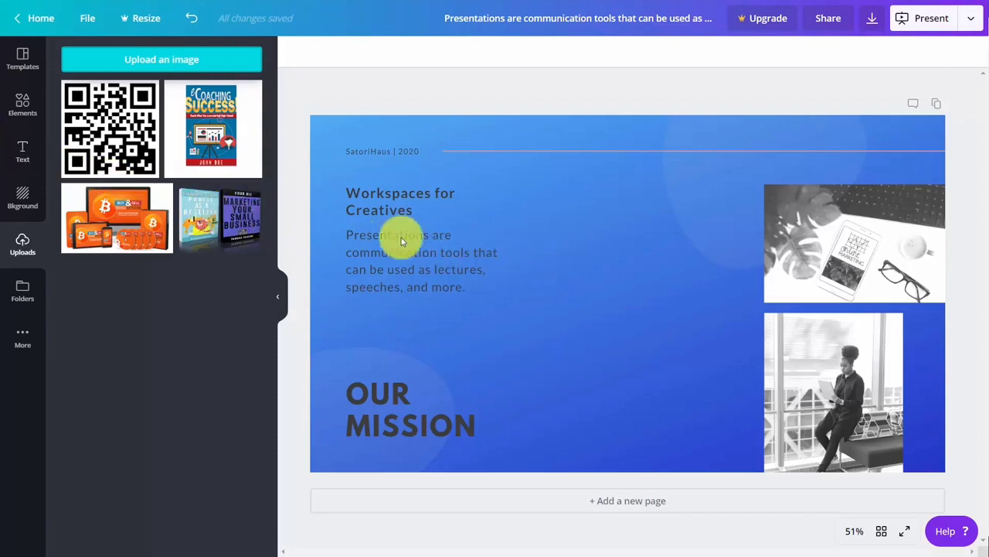
Place the uploaded two-book mockup beside the slide text and bring up its filters
click(196, 212)
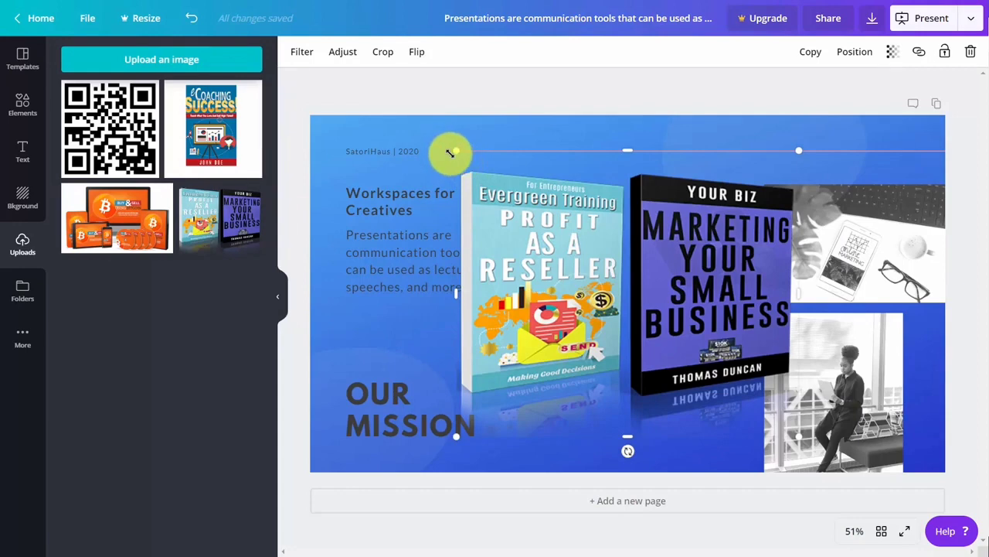
key(ctrl+z)
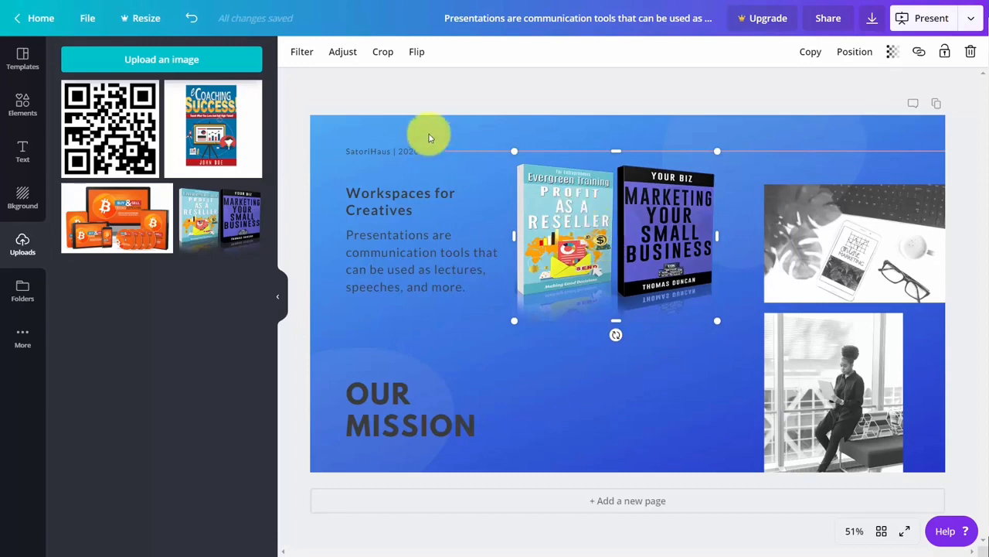
click(301, 54)
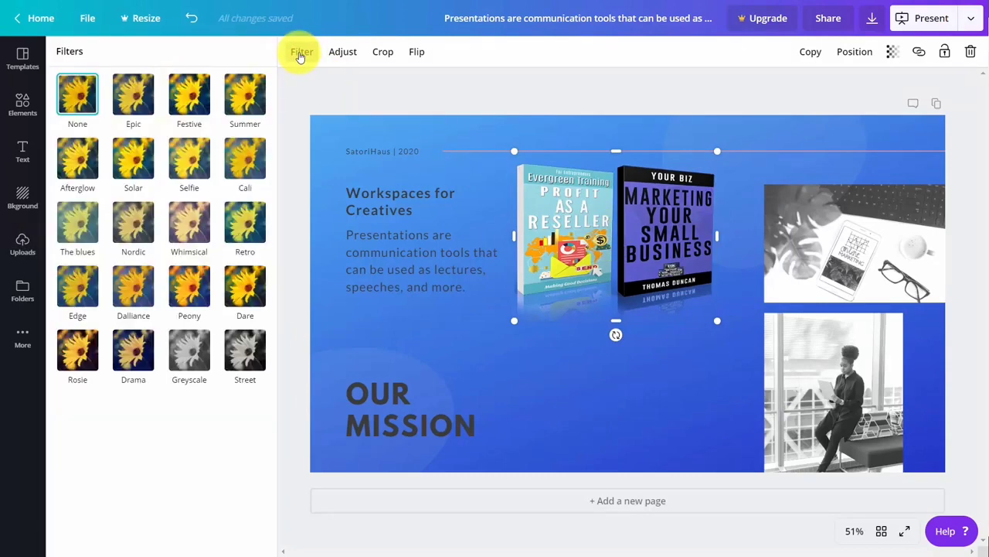
Try the Summer and Solar filters, then apply Whimsical to the book mockup
click(251, 100)
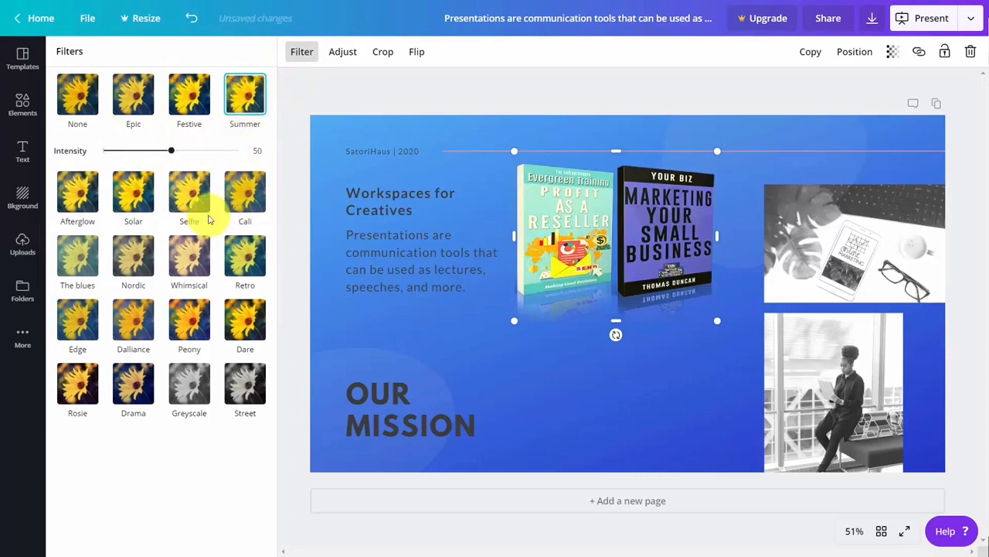
click(134, 200)
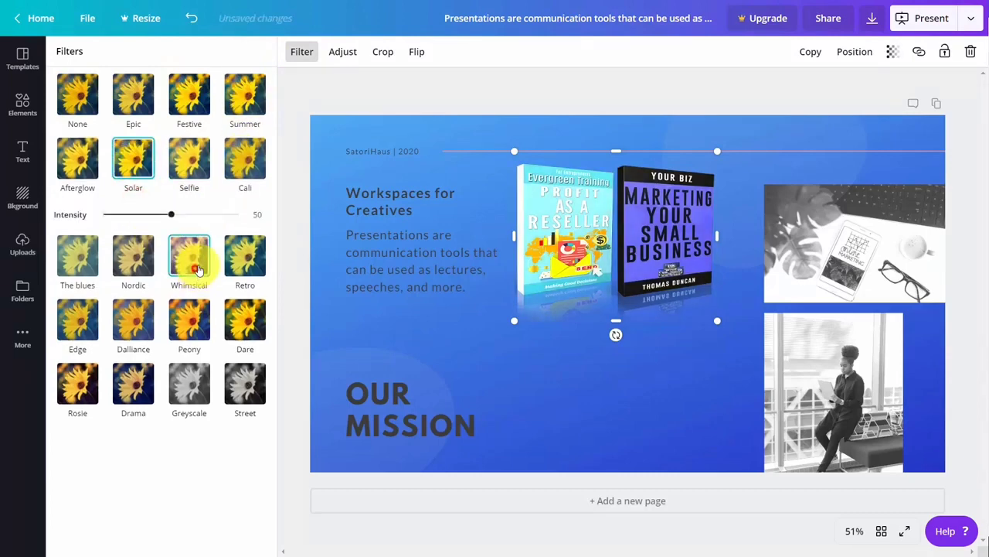
click(198, 266)
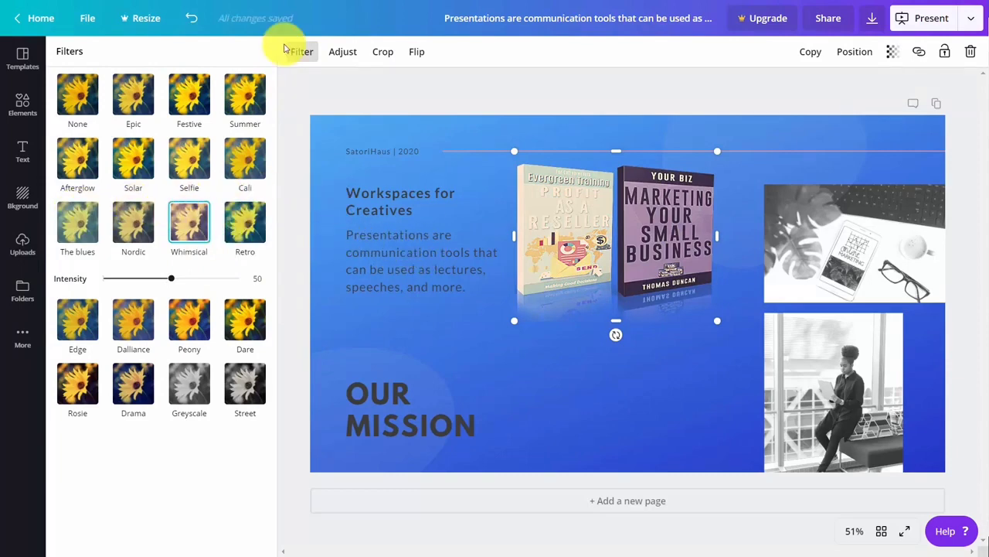
click(333, 60)
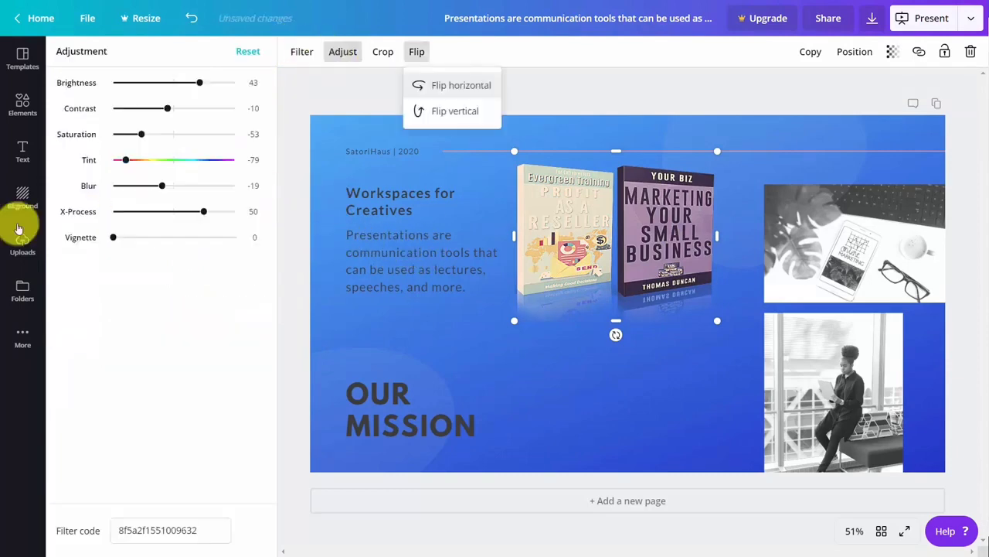
click(21, 226)
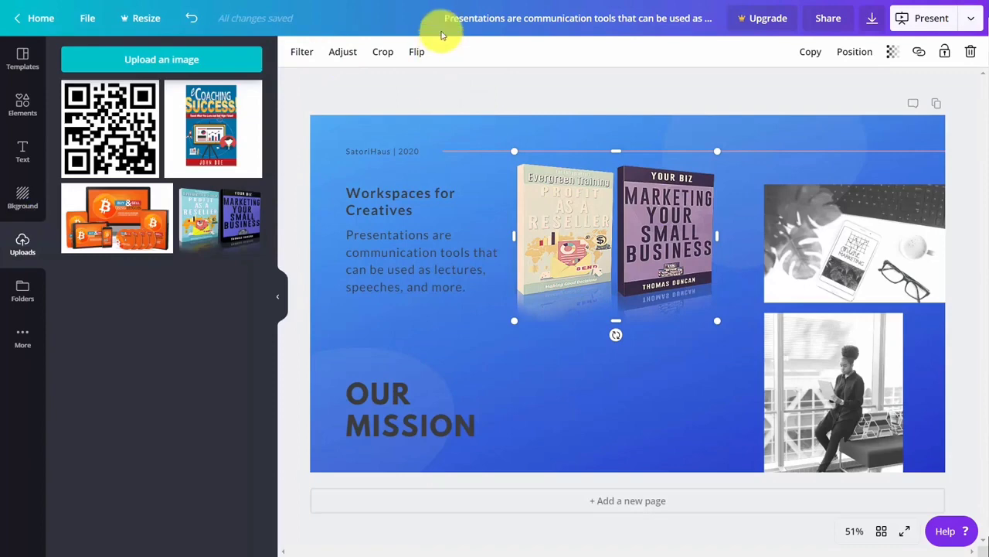
Add the eCoaching Success cover and tilt the two-book image slightly clockwise
click(206, 130)
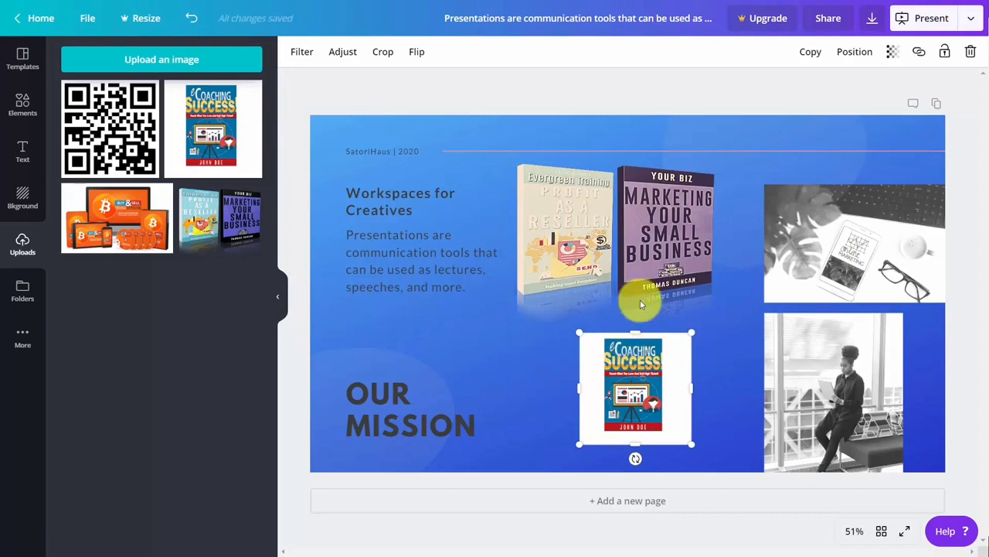
click(919, 52)
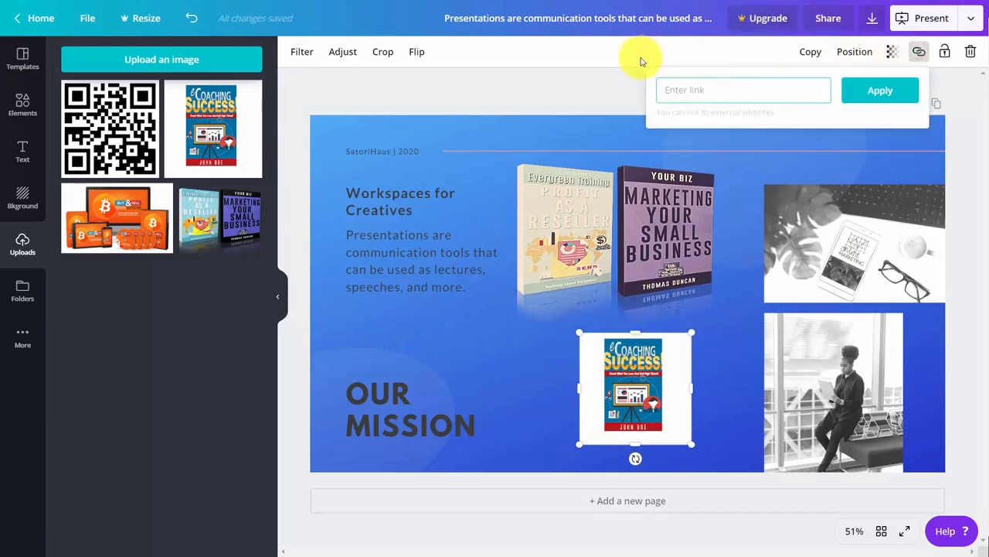
click(596, 167)
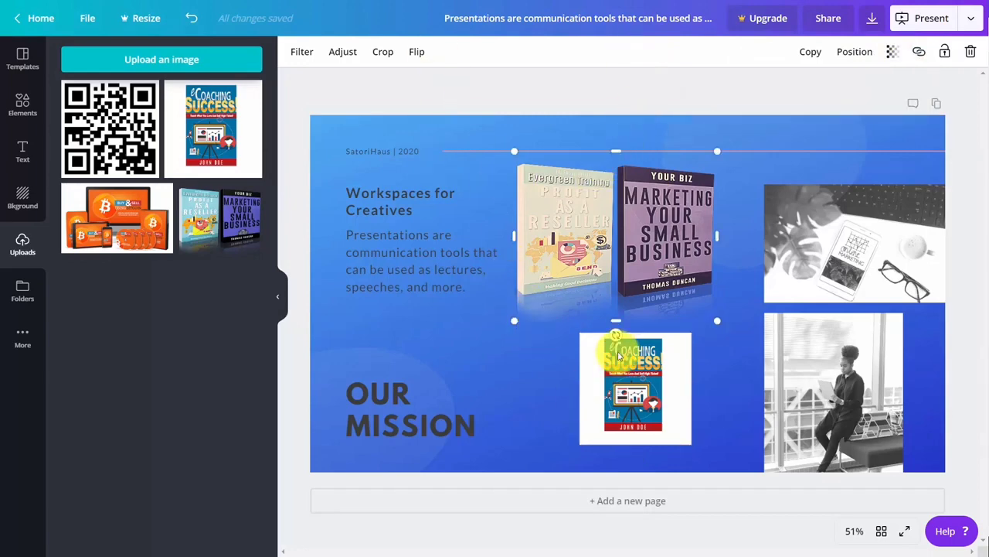
drag(613, 335, 621, 364)
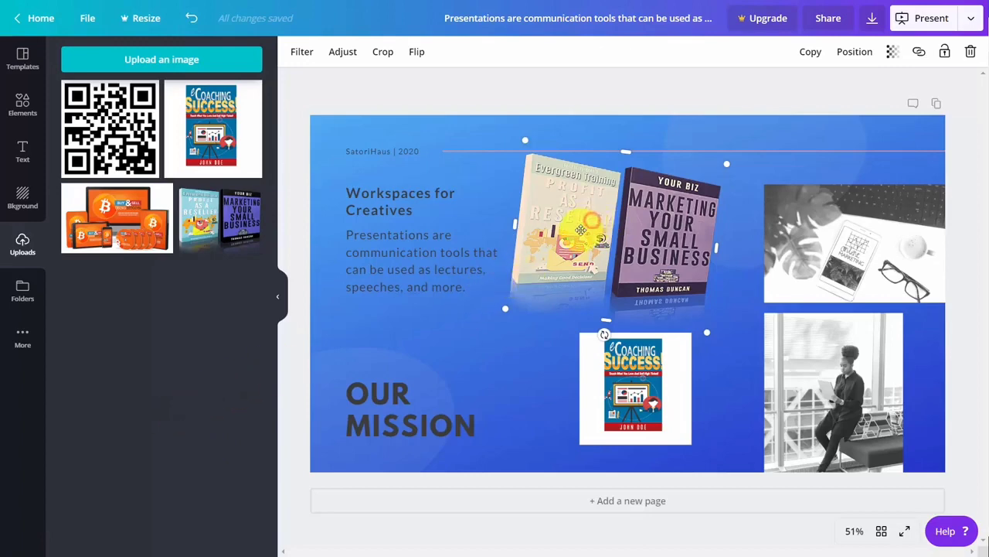
Delete the two-book mockup and the eCoaching Success cover from the slide
key(Delete)
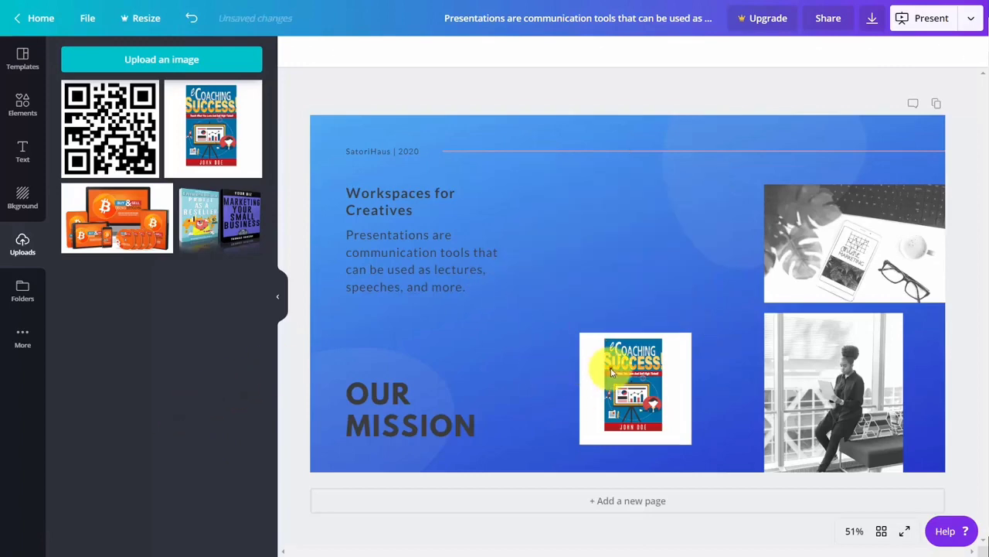
click(610, 367)
key(Delete)
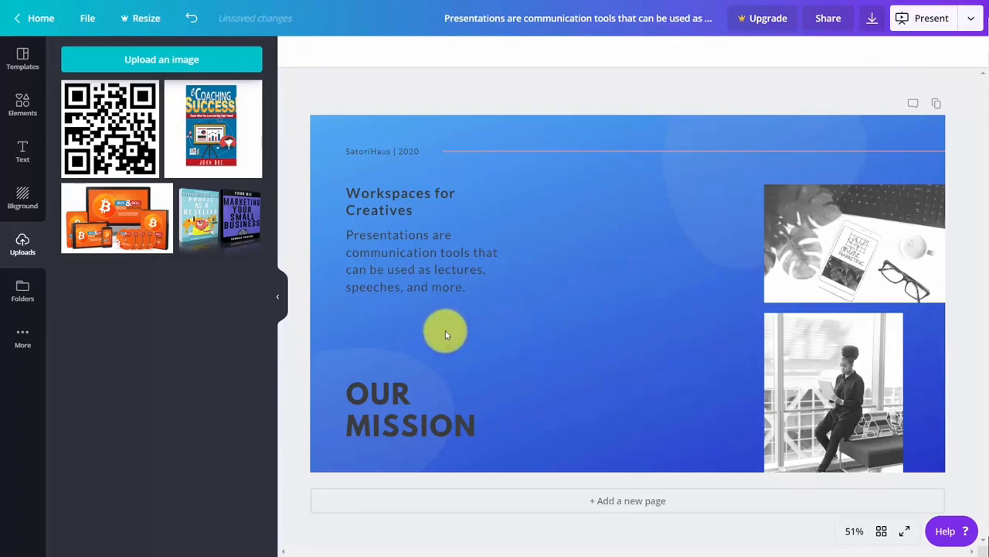
Embed a TED talk video from a pasted link, then delete it from the slide
click(22, 340)
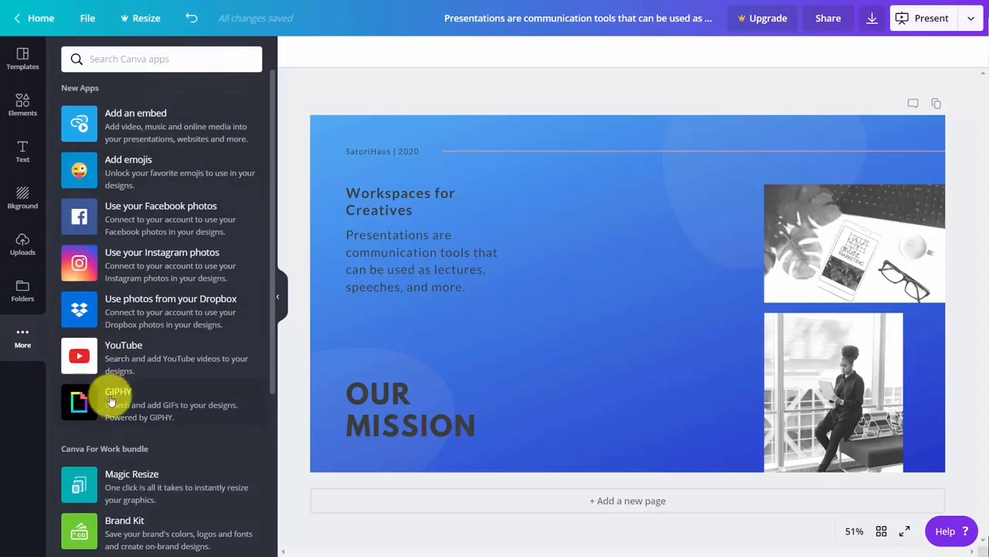
click(134, 126)
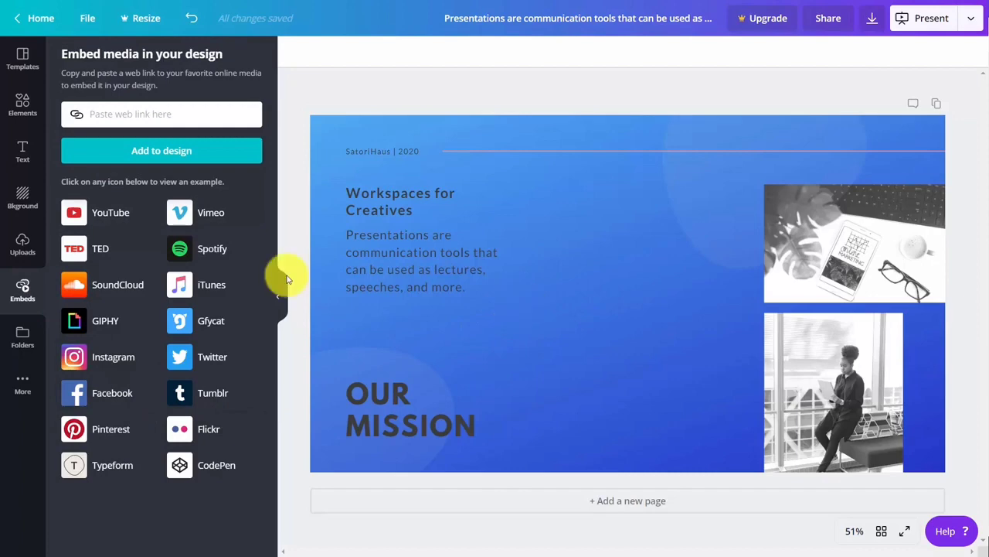
click(97, 251)
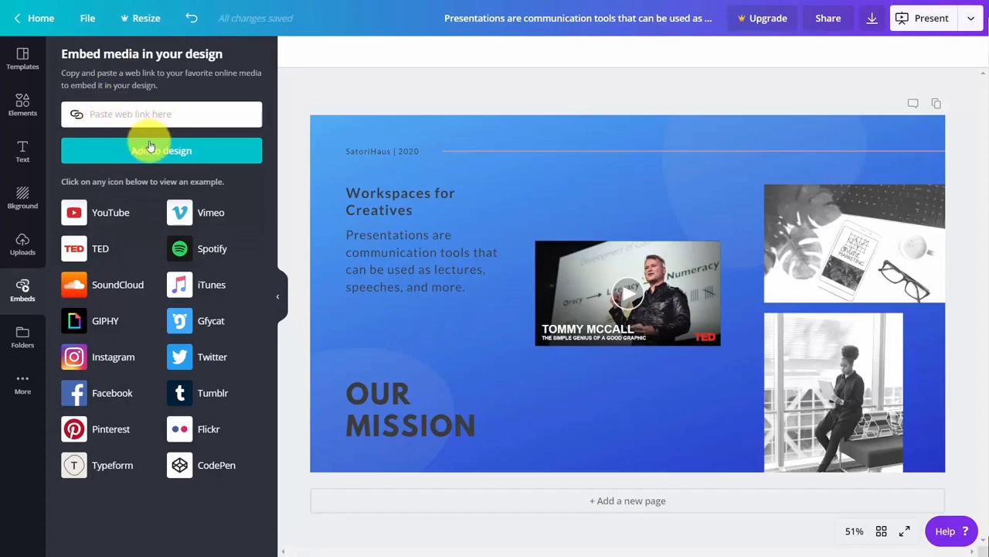
key(ctrl+v)
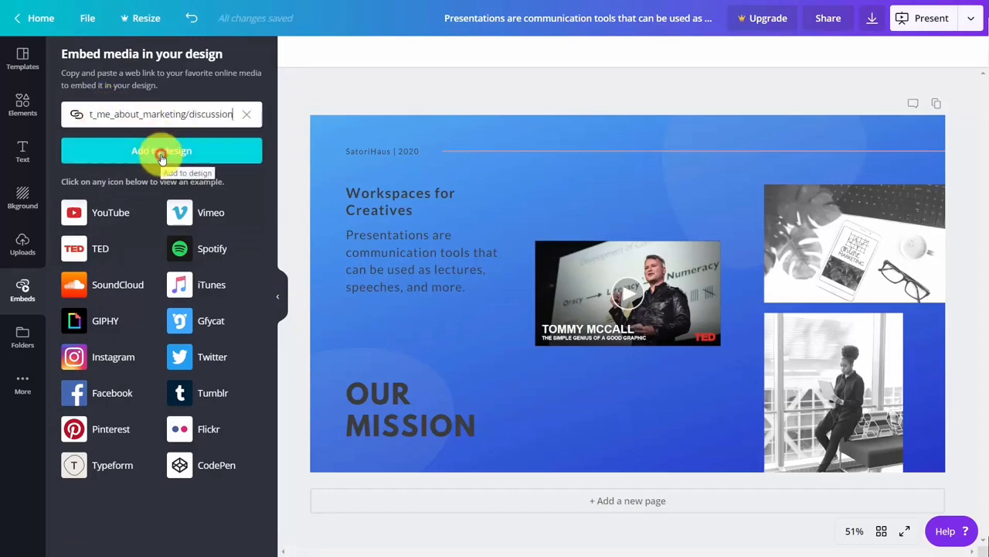
click(162, 158)
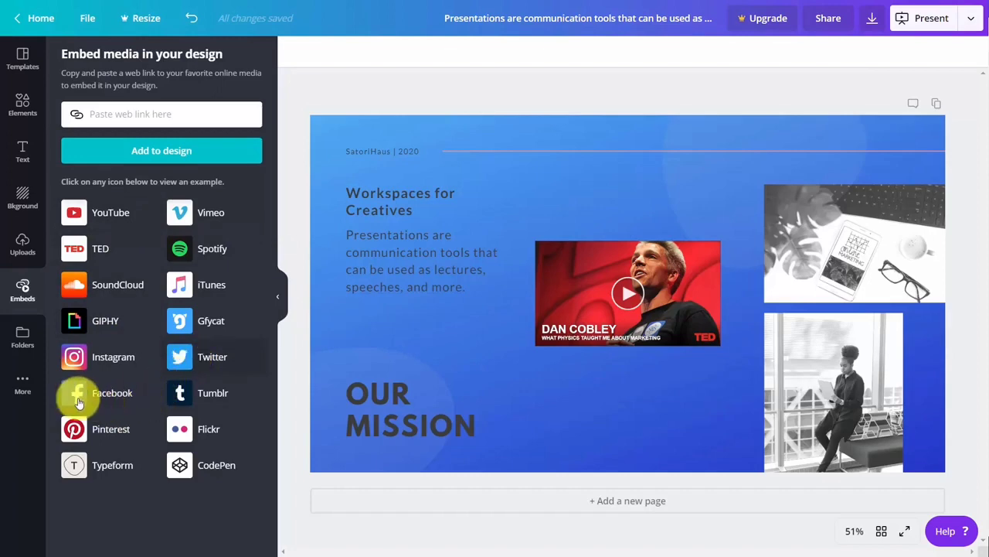
click(25, 379)
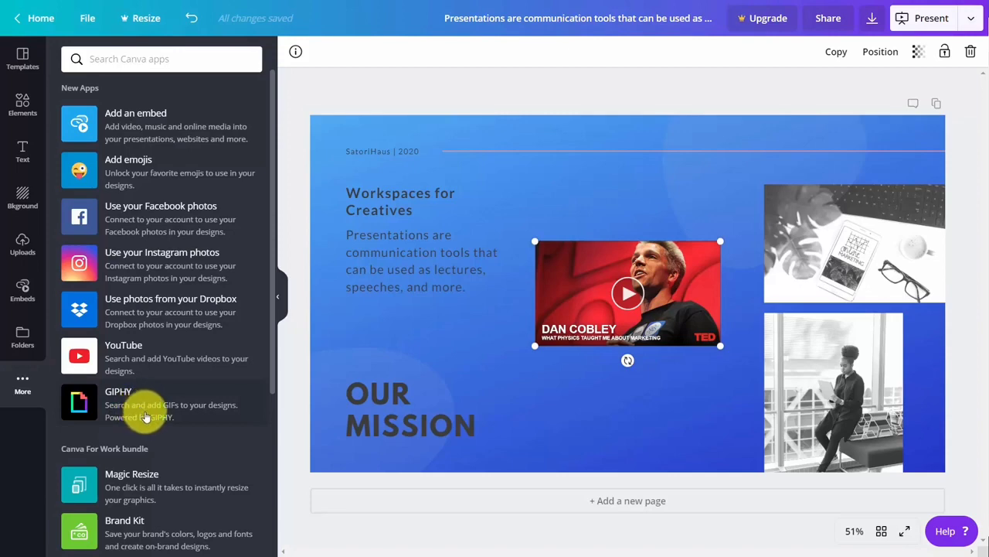
key(Delete)
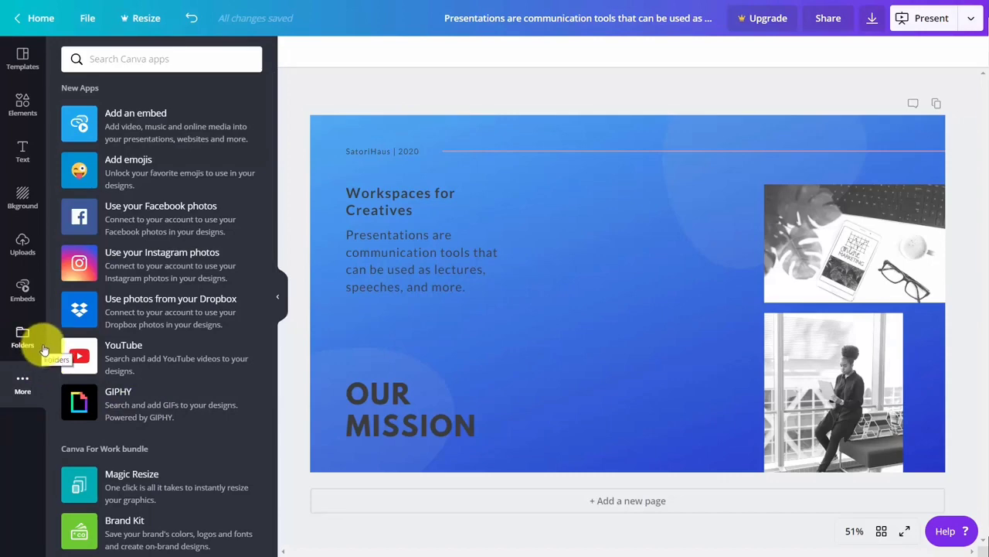
Download the slide as a PNG image and save it to the Downloads folder
click(78, 116)
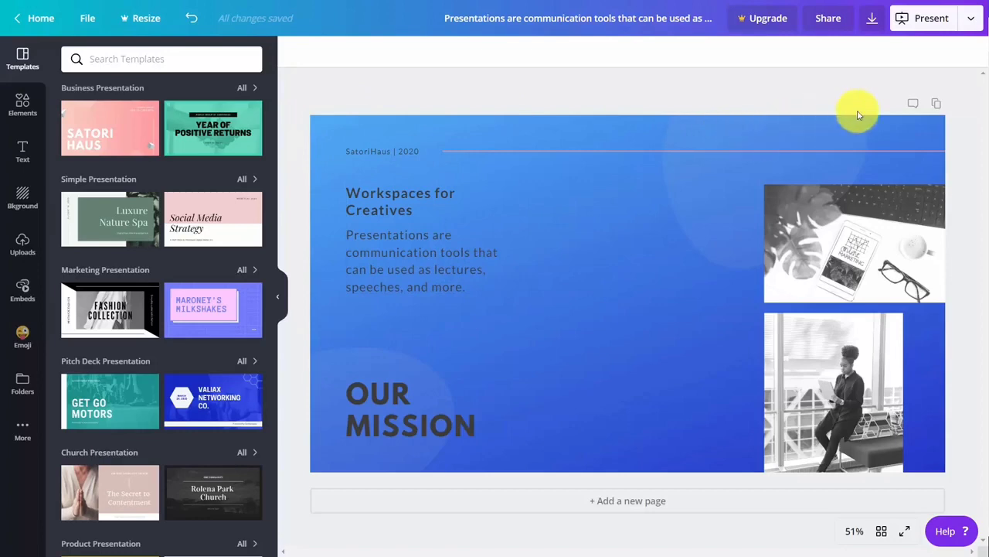
click(872, 19)
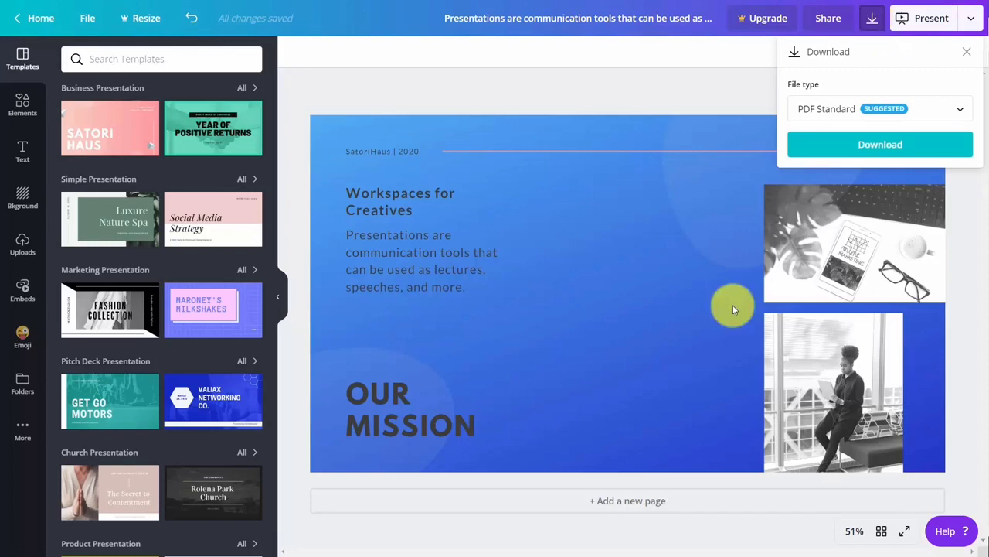
click(933, 110)
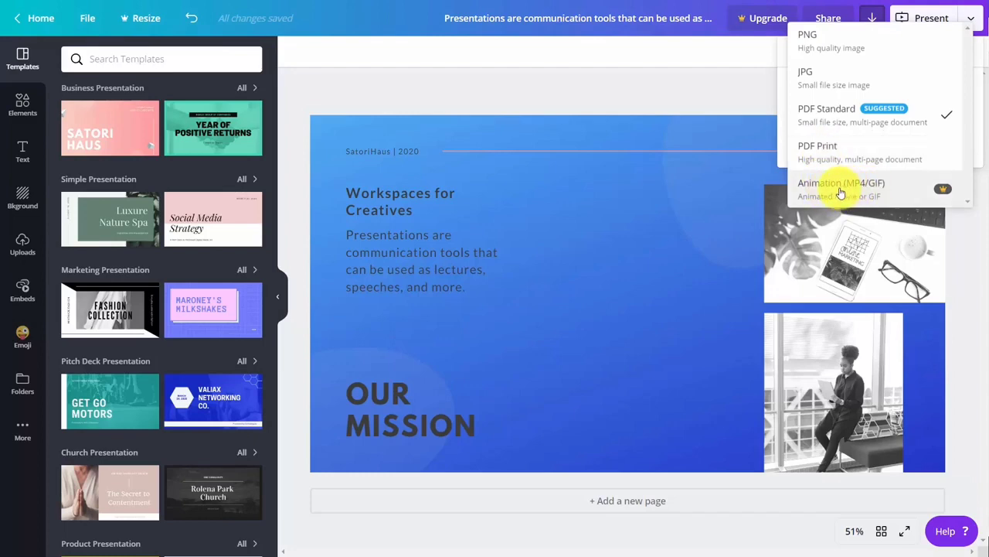
click(811, 43)
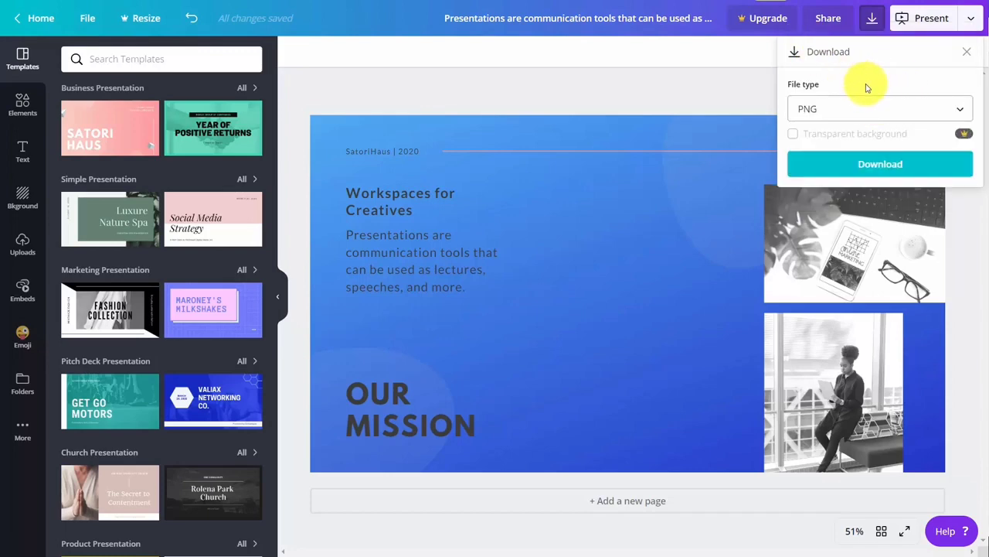
click(869, 167)
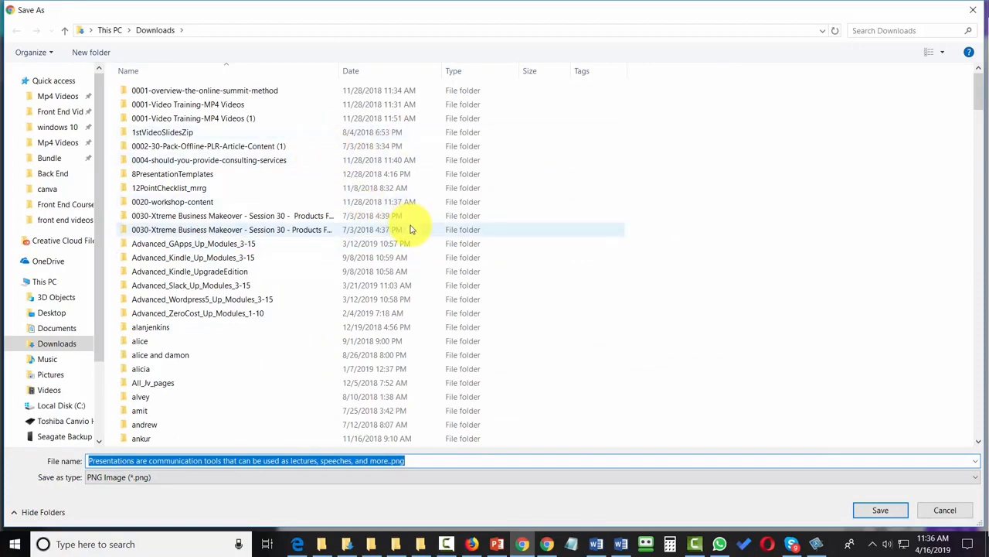
key(Return)
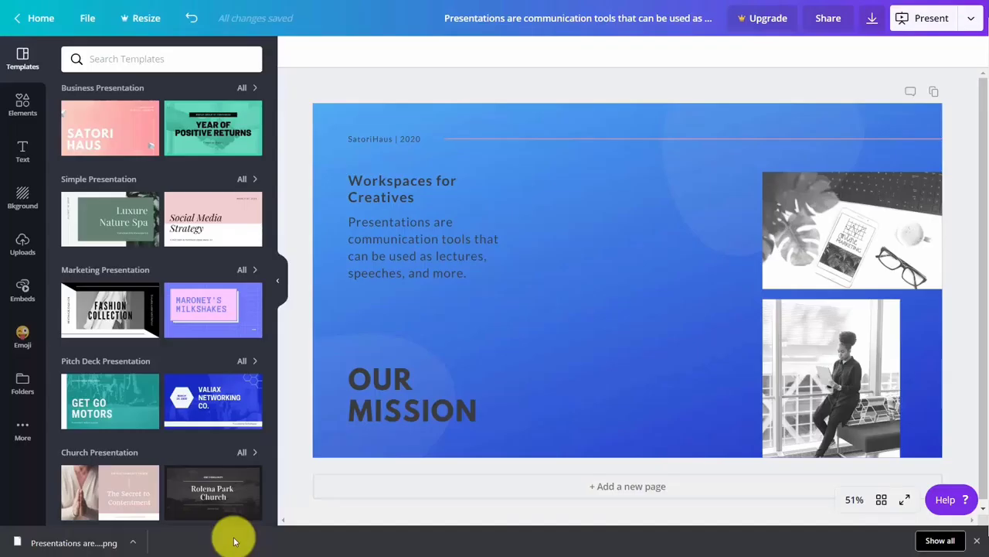
Check the downloaded PNG, then download the slide as a PDF and open it
click(66, 543)
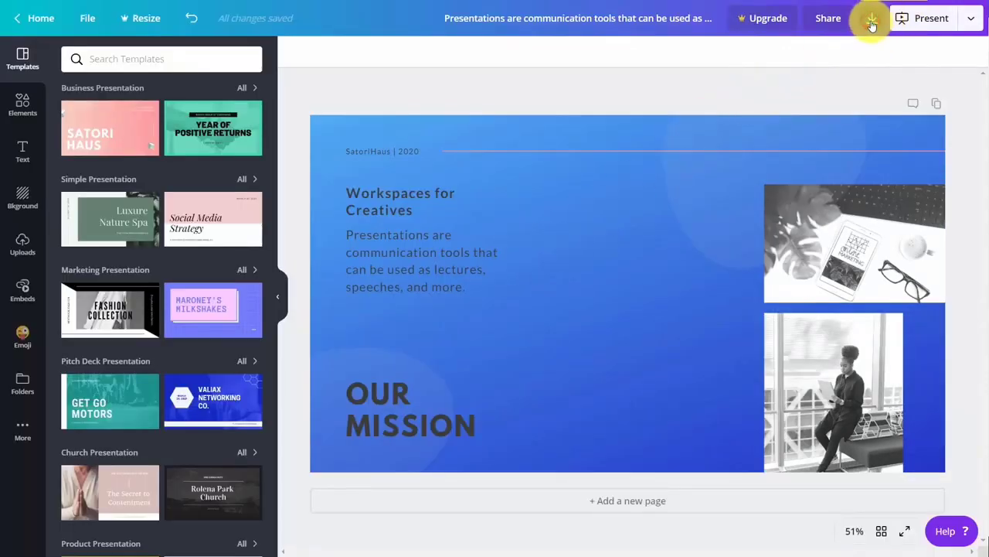
click(872, 25)
click(877, 146)
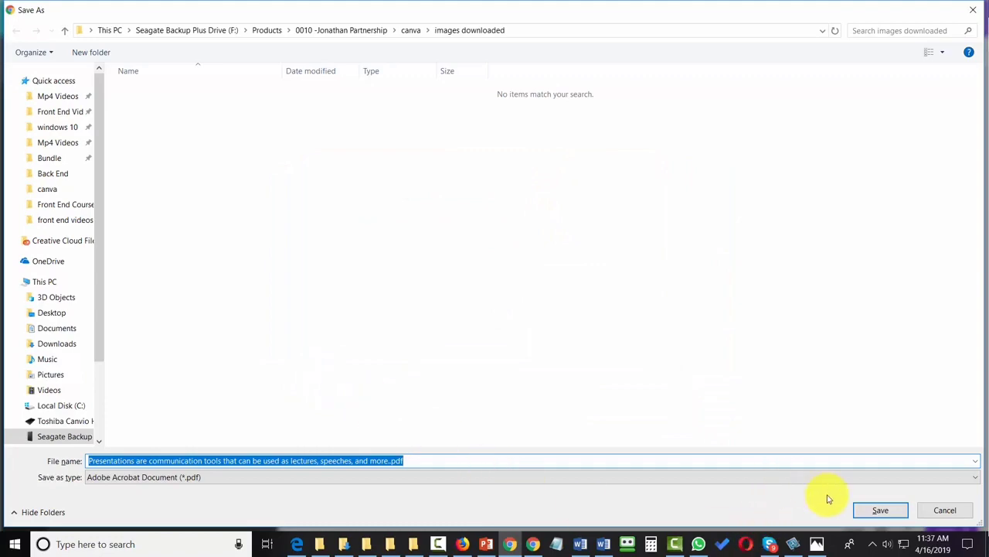
click(861, 507)
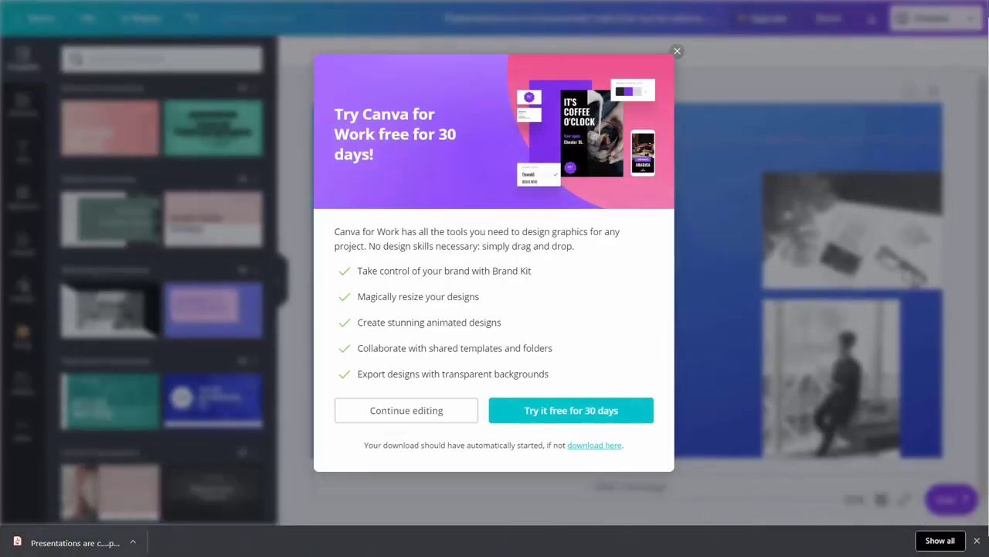
click(92, 547)
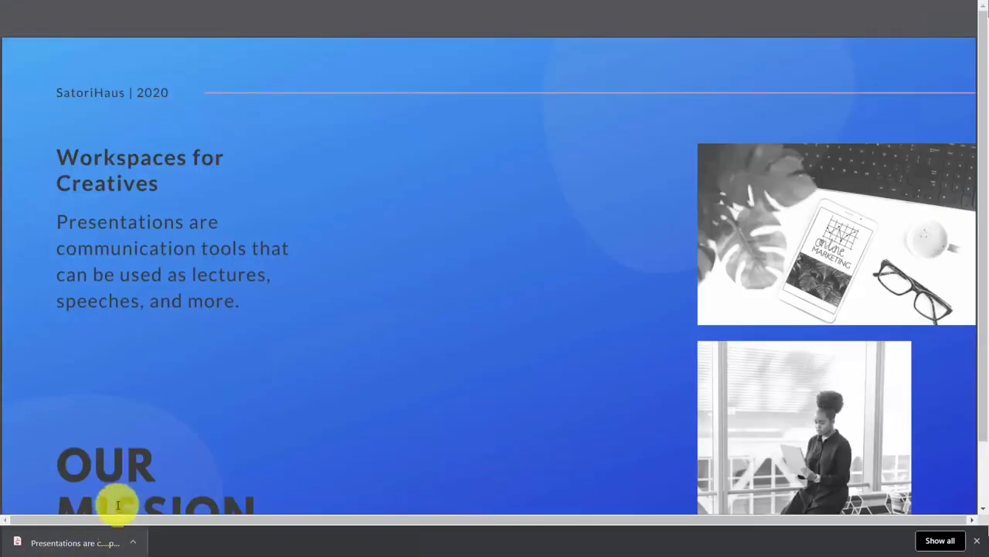
mouse_move(393, 16)
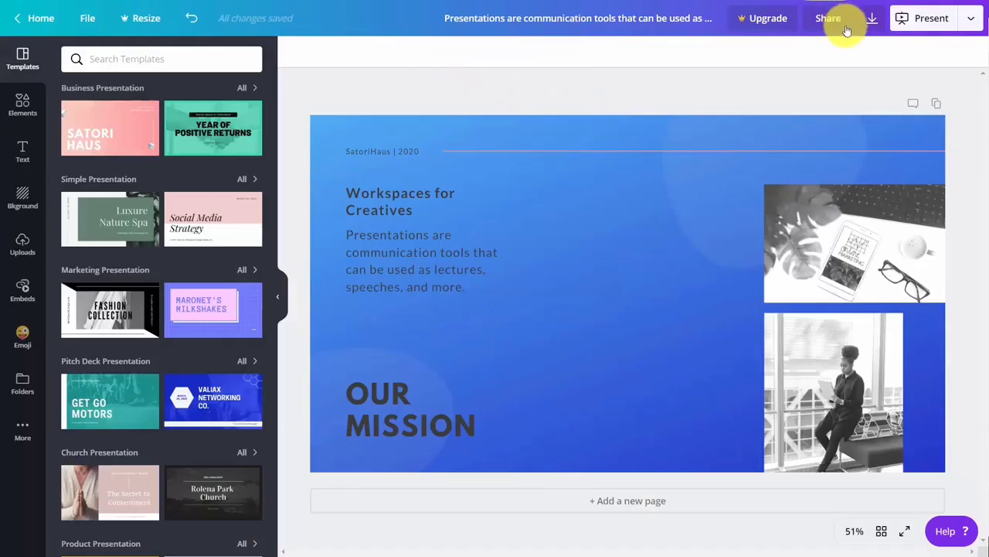
Export the slide as a PDF Print file and open the downloaded PDF
click(868, 22)
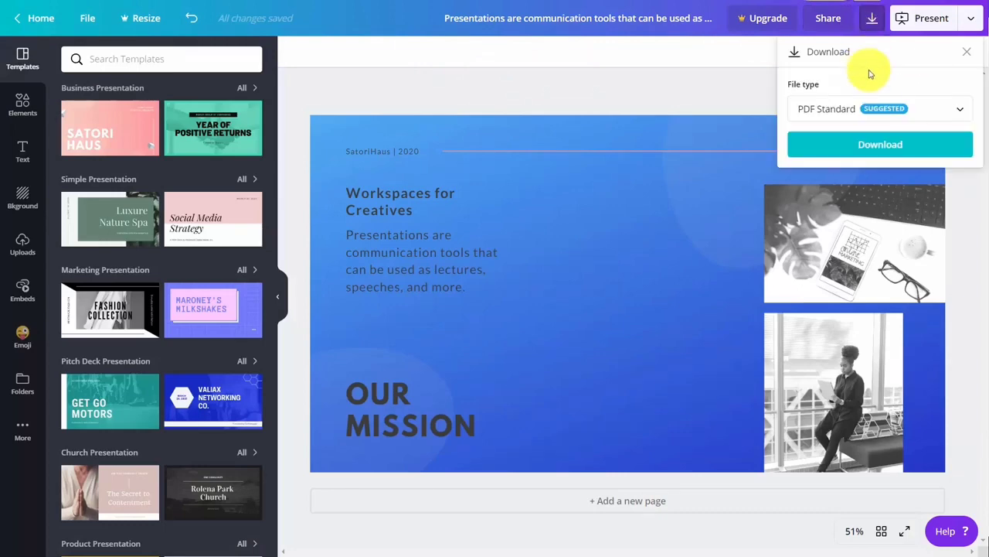
click(871, 108)
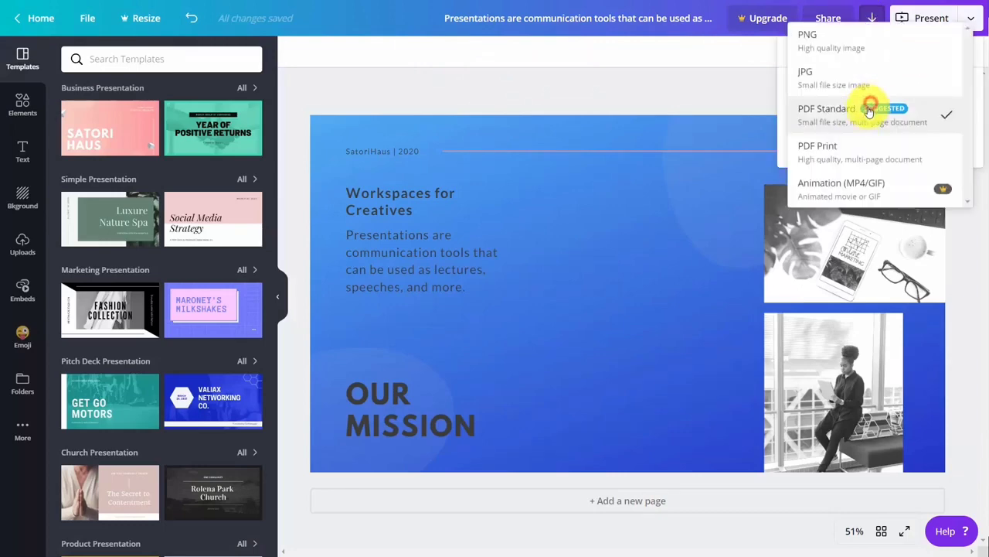
click(848, 159)
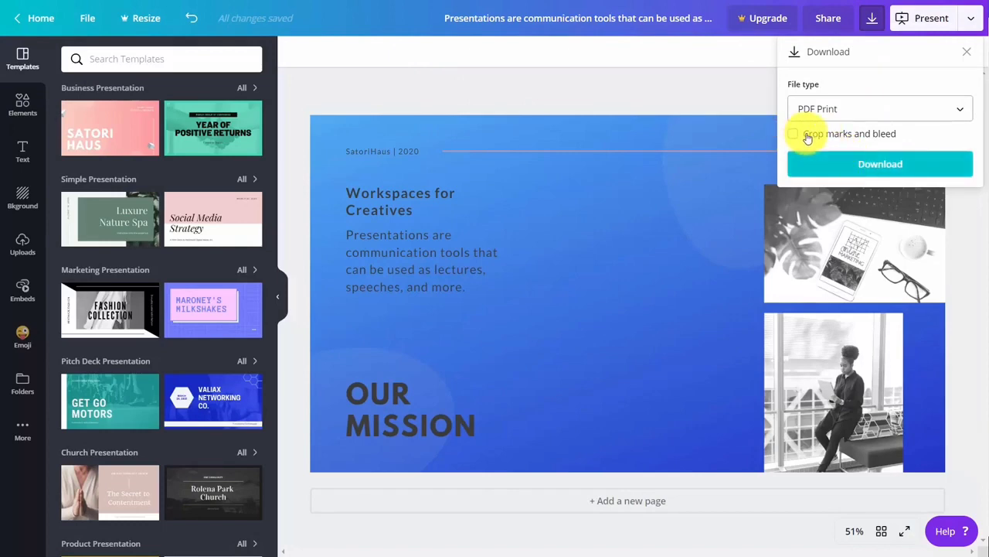
click(863, 166)
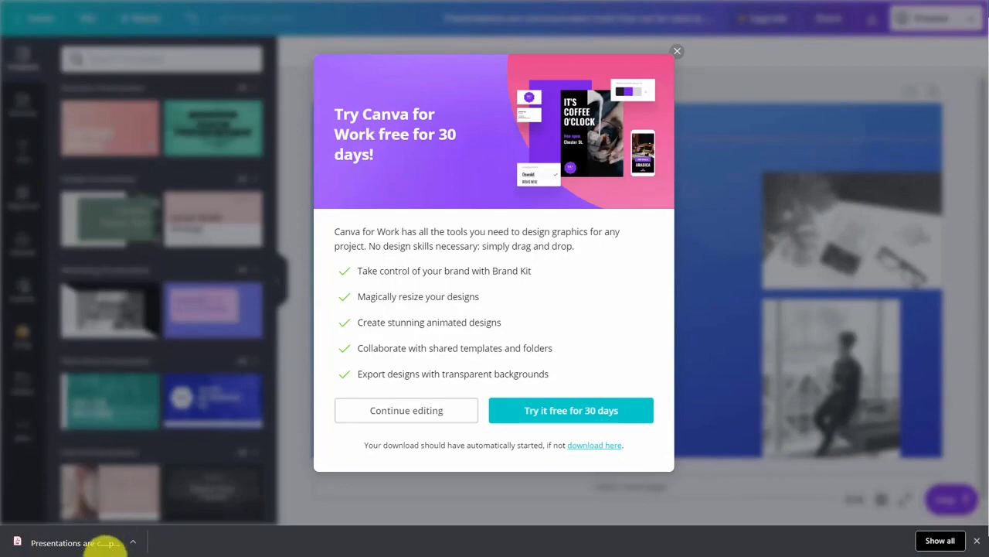
click(98, 546)
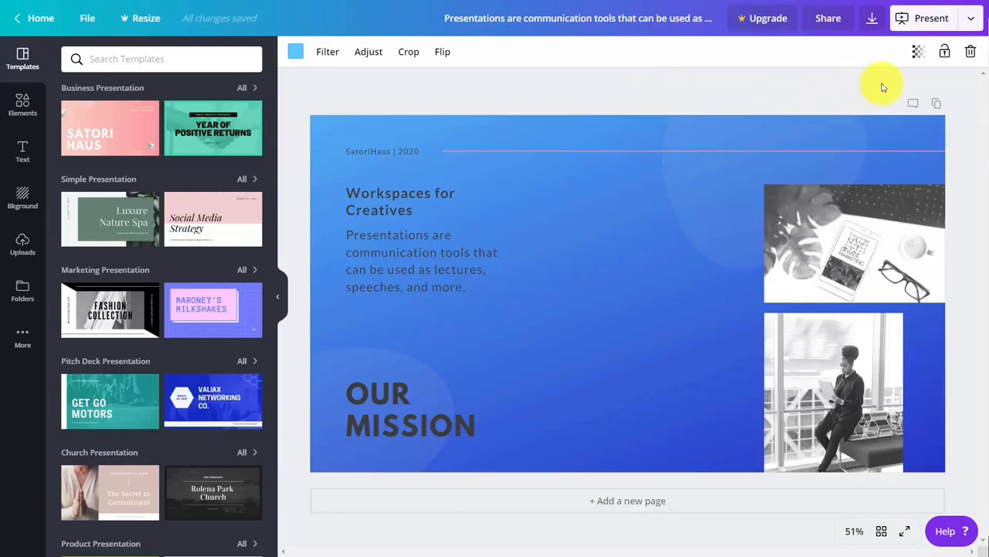
Start presenting the slide in Presenter view with a separate audience window
click(971, 18)
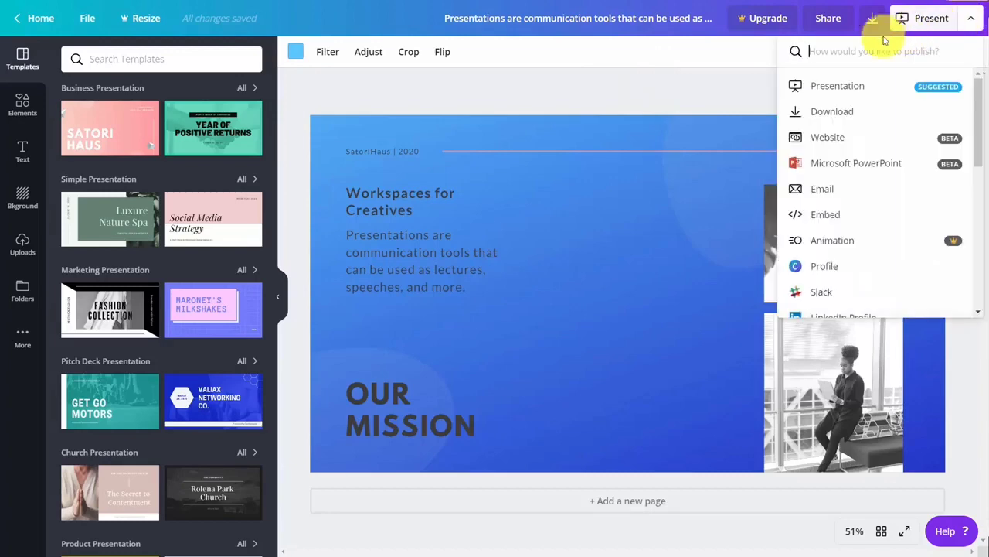
click(842, 88)
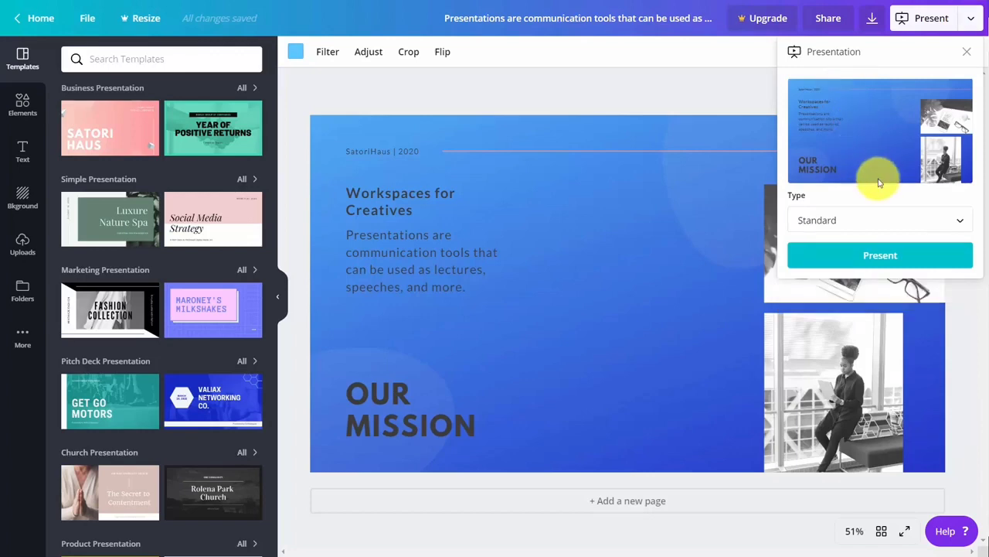
click(958, 223)
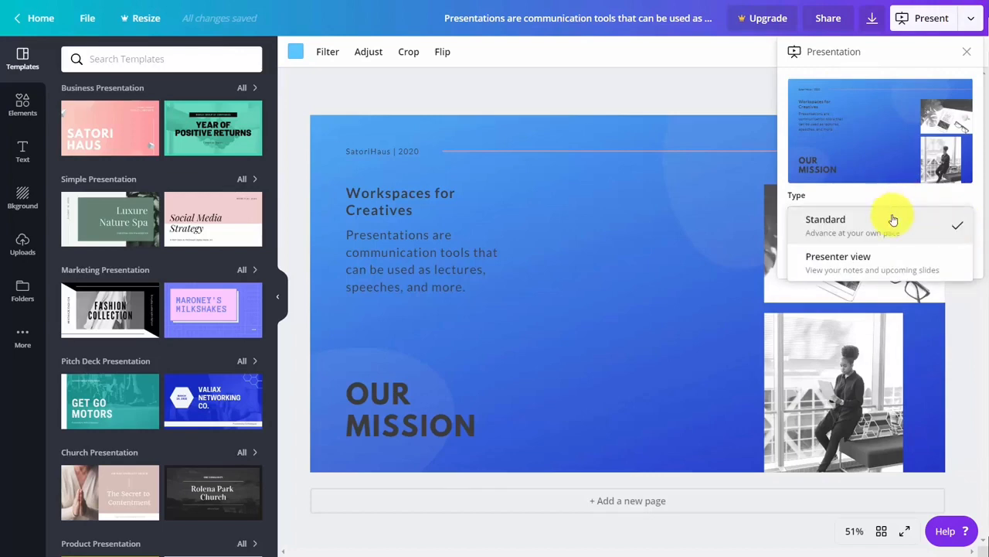
click(871, 261)
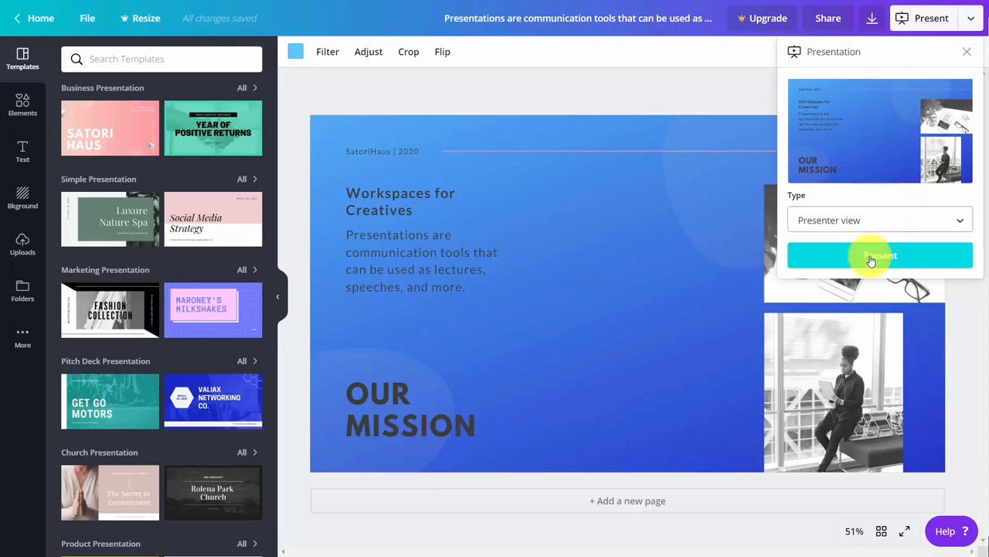
click(889, 261)
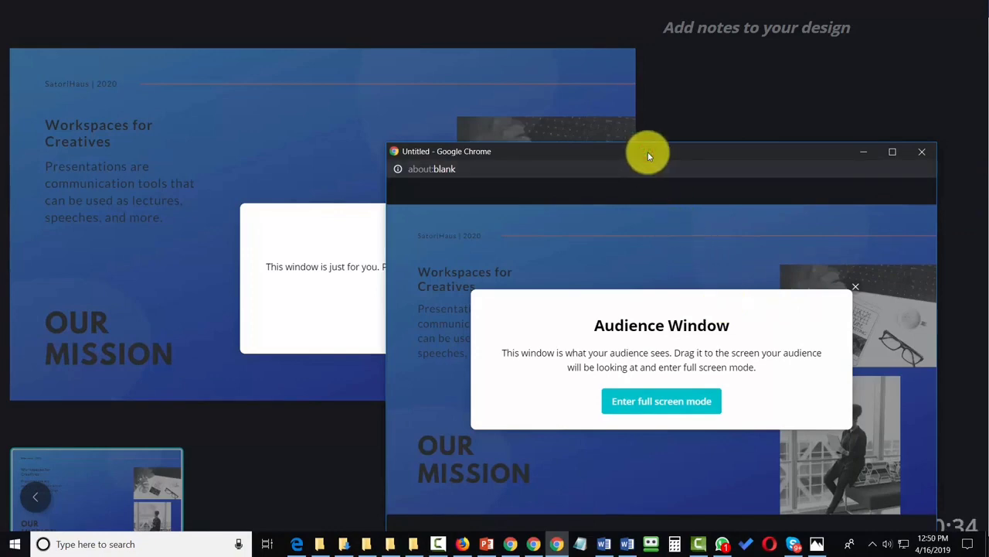
Move the audience window aside, dismiss the Presenter Window notice, and exit presenter view
drag(648, 153, 648, 153)
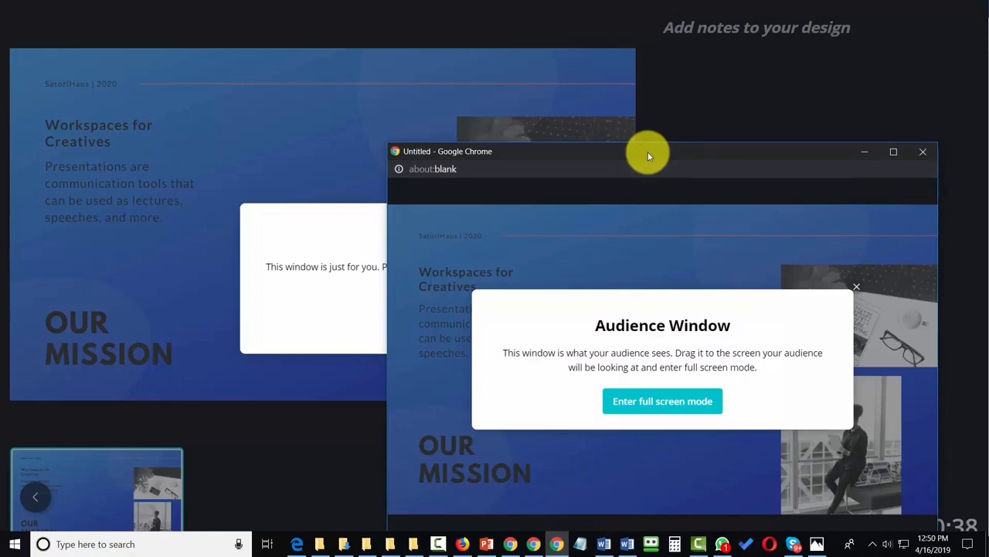
drag(650, 155, 988, 152)
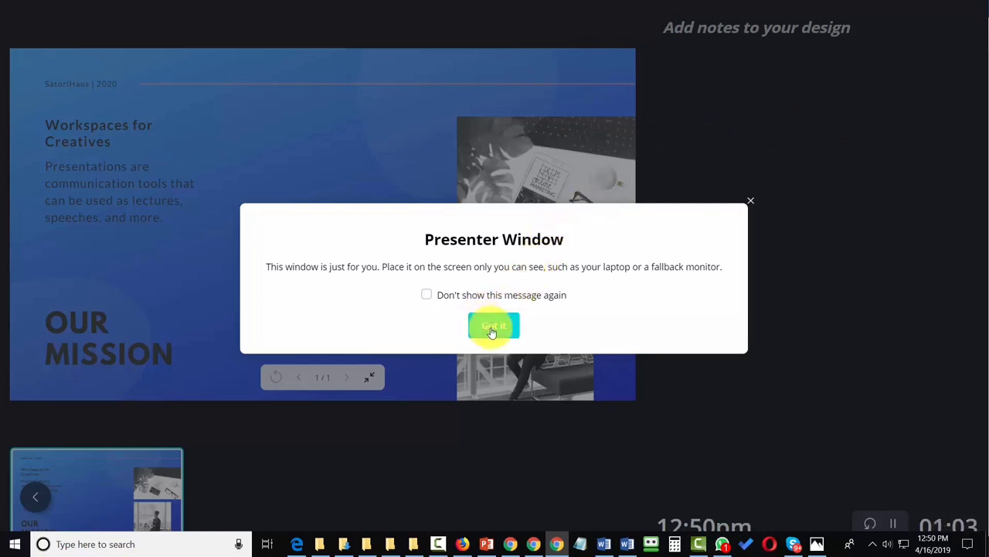
click(492, 331)
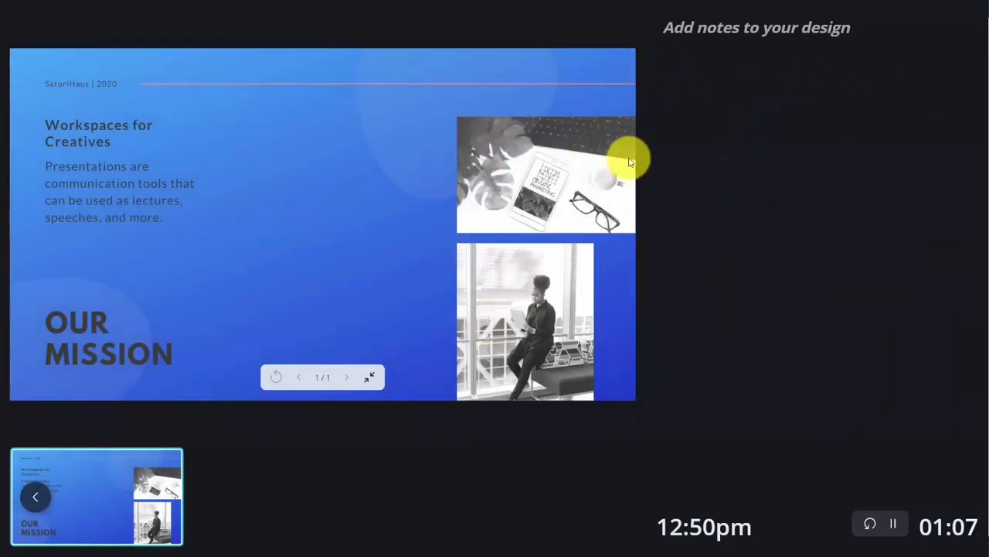
key(alt+Tab)
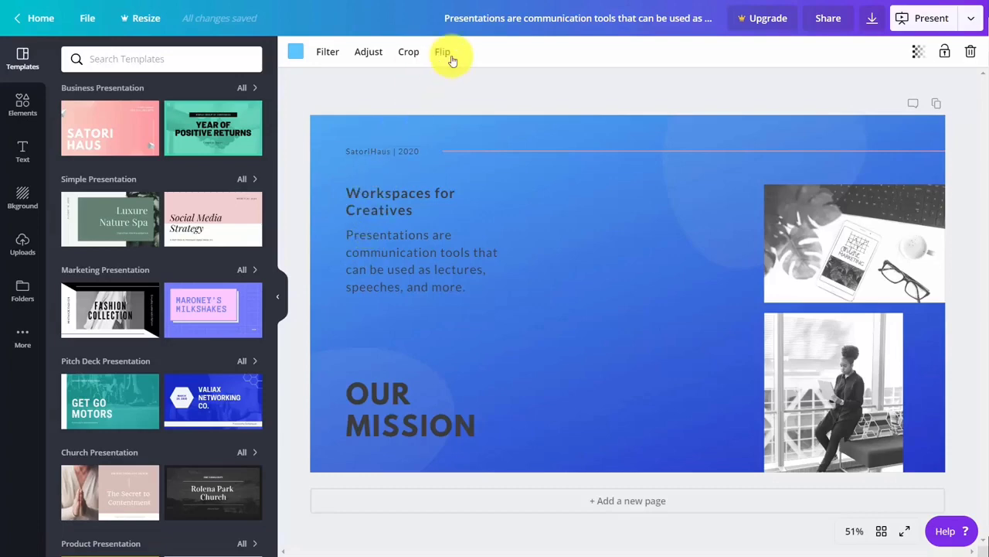
Connect a Pinterest account to Canva from the publishing options
click(972, 18)
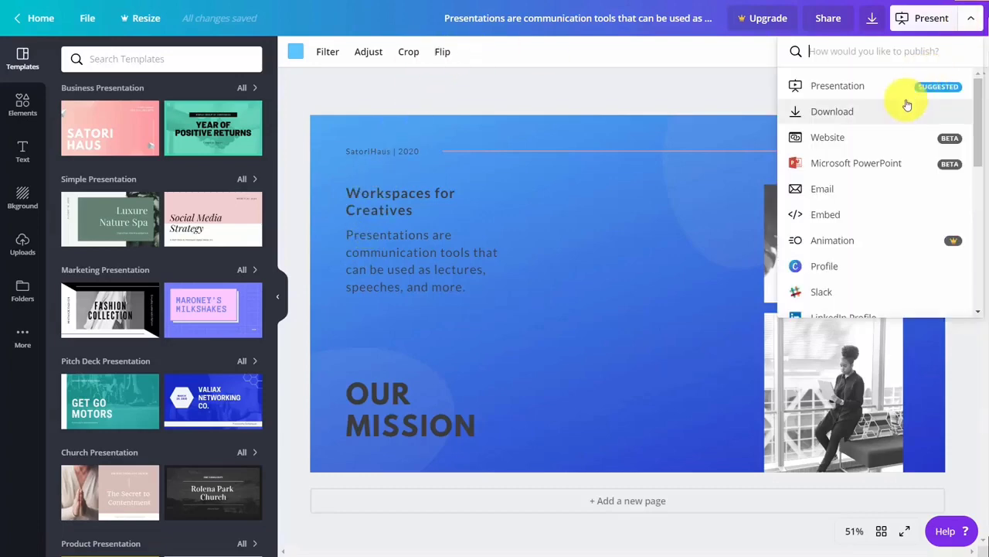
scroll(901, 104, down, 5)
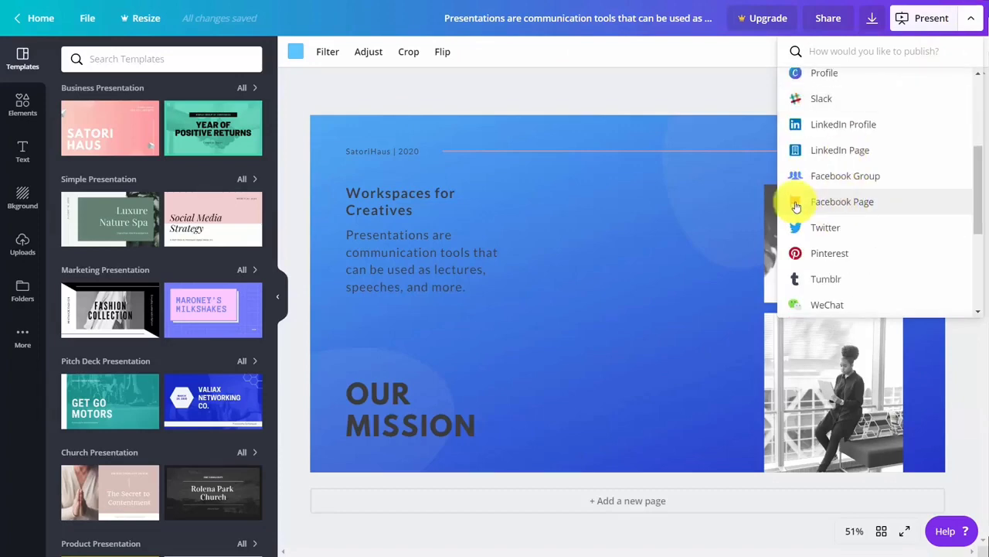
click(820, 260)
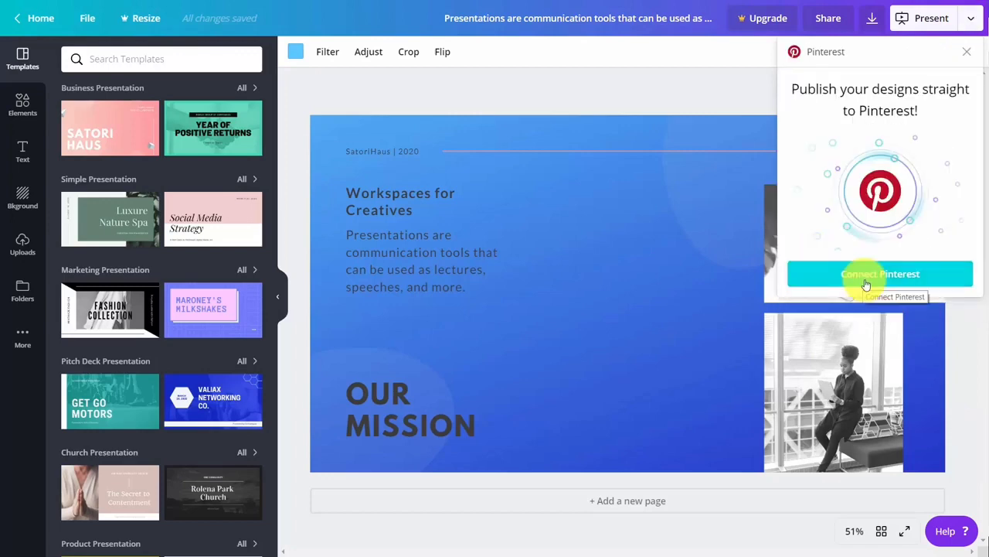
click(862, 277)
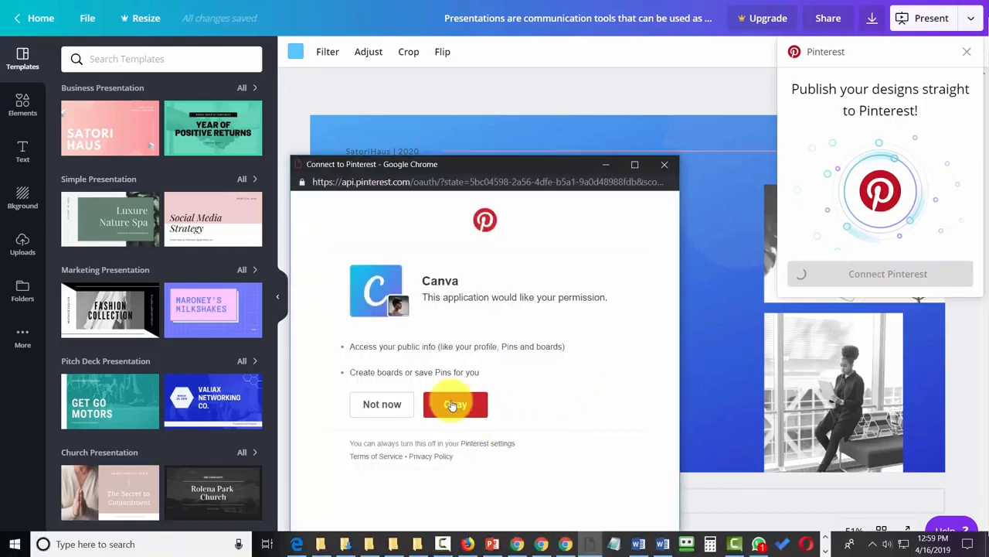
click(454, 404)
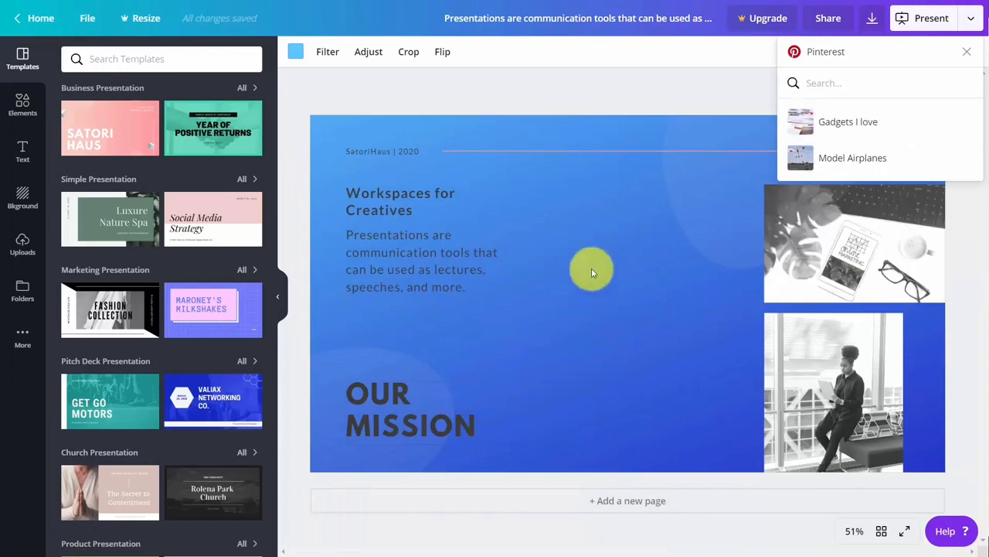
Pin the slide to the Model Airplanes board with the description 'Workplace for Creatives'
click(803, 164)
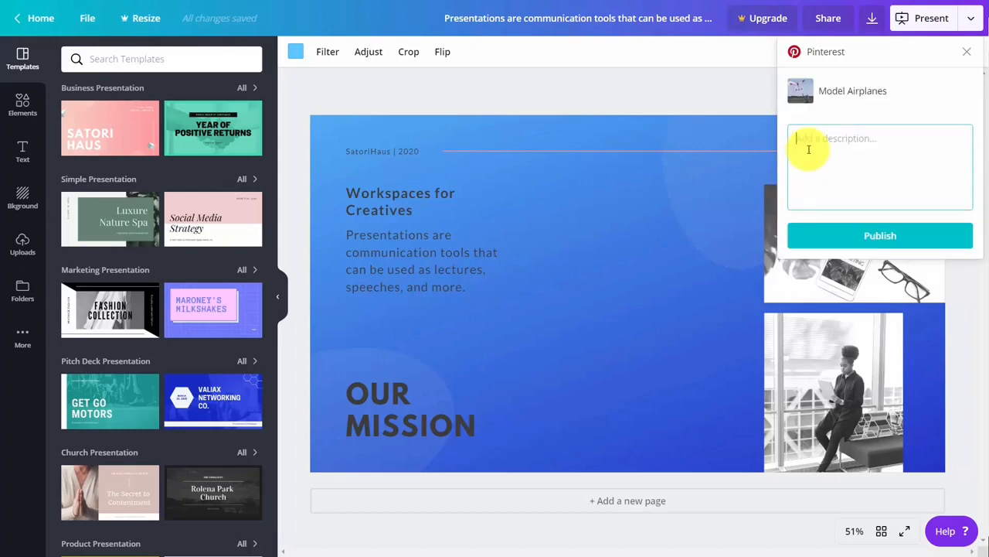
text(Workplace for Creatives)
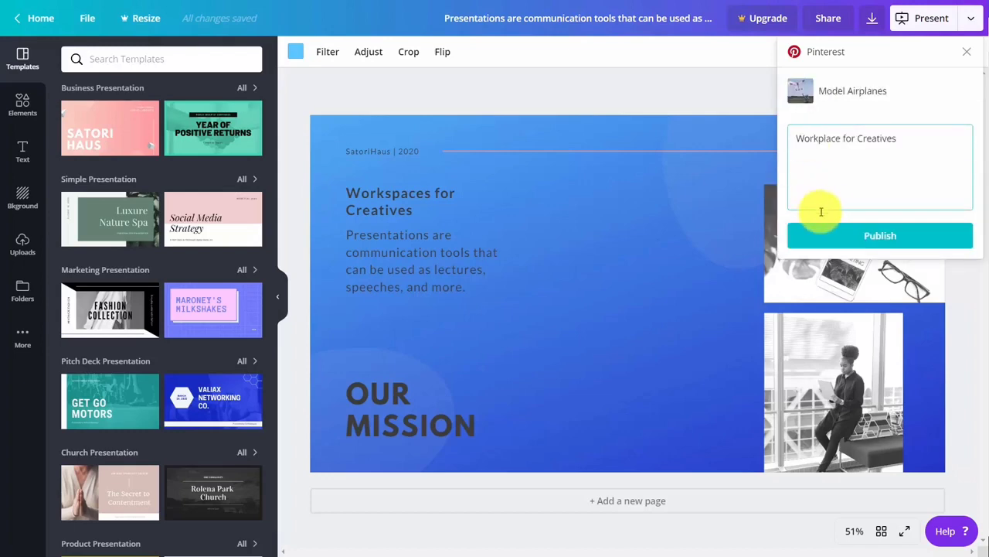
click(877, 241)
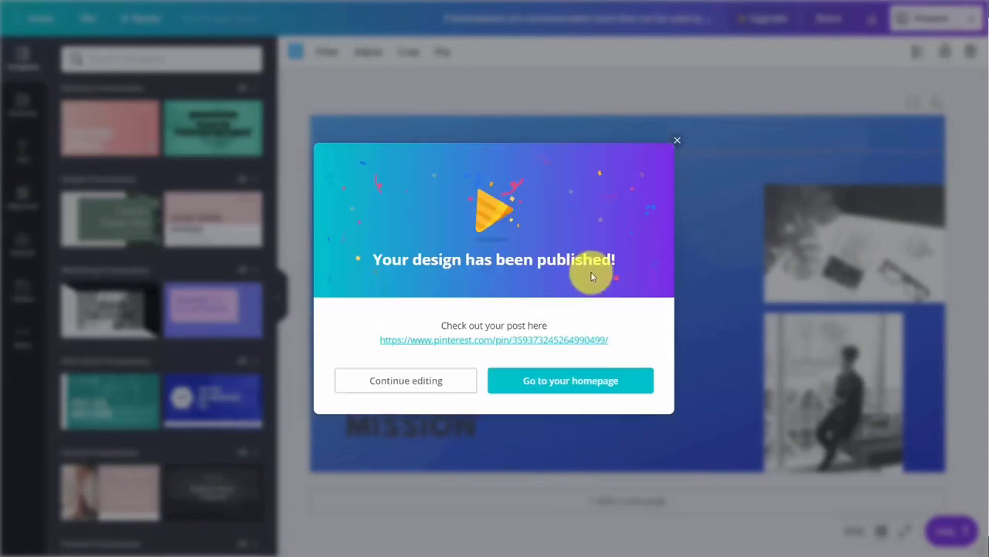
Check the published Pinterest pin, then pick Facebook Group as the next publishing destination
click(550, 341)
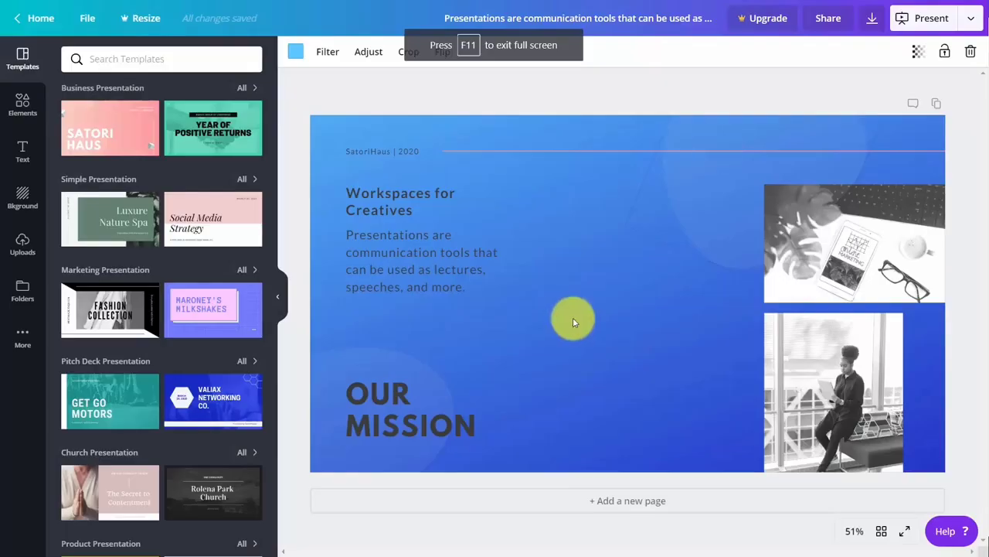
click(971, 17)
scroll(813, 163, down, 5)
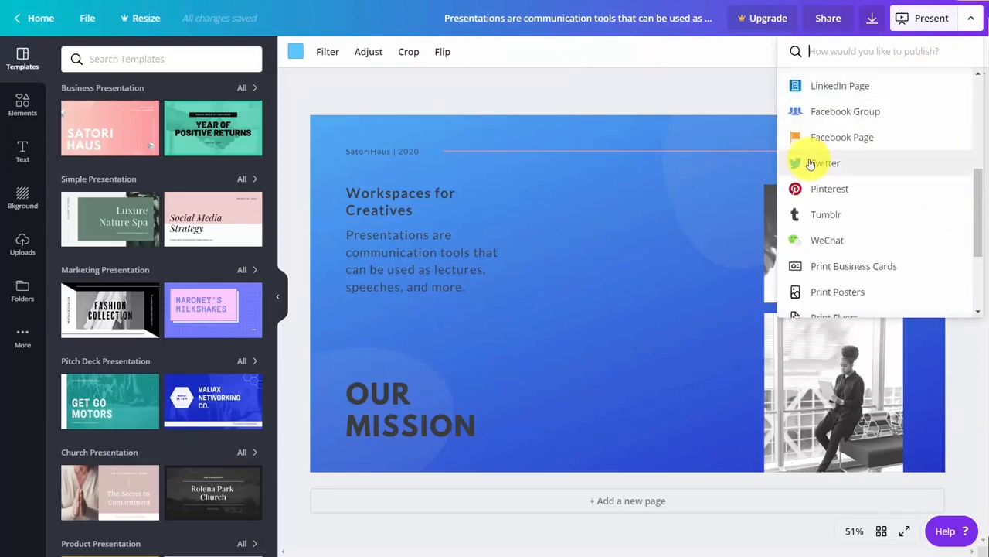
scroll(812, 166, up, 2)
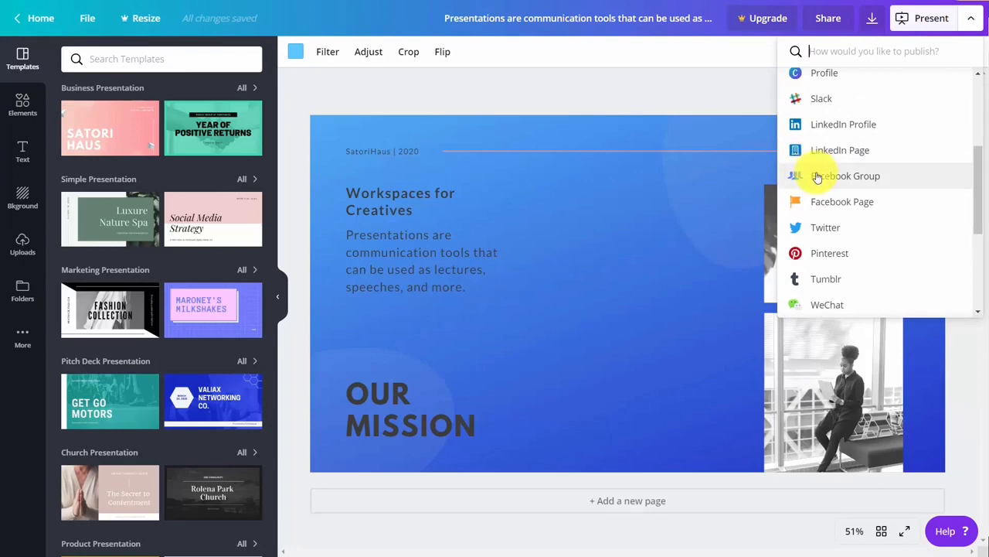
click(817, 177)
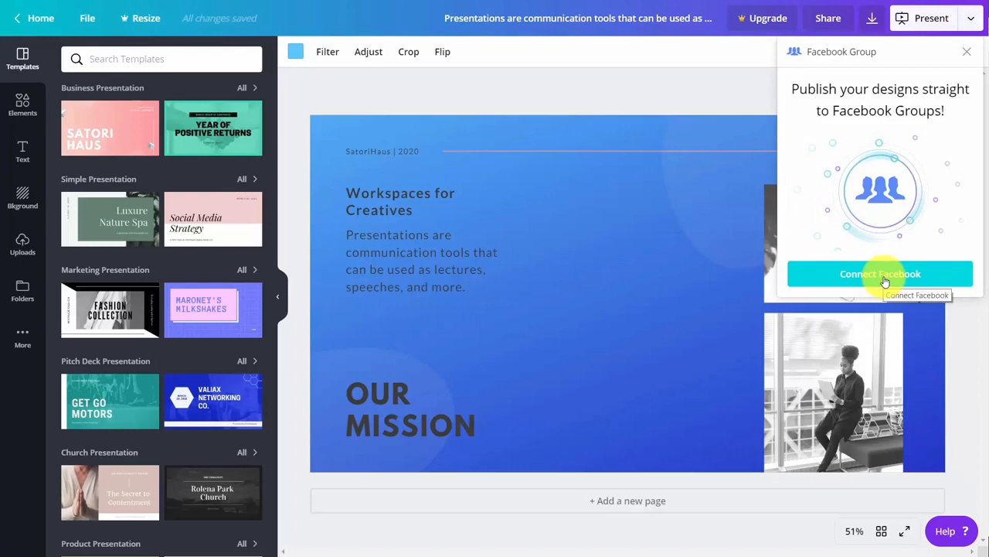
Connect a Facebook account and authorize Canva to post into the group
click(885, 280)
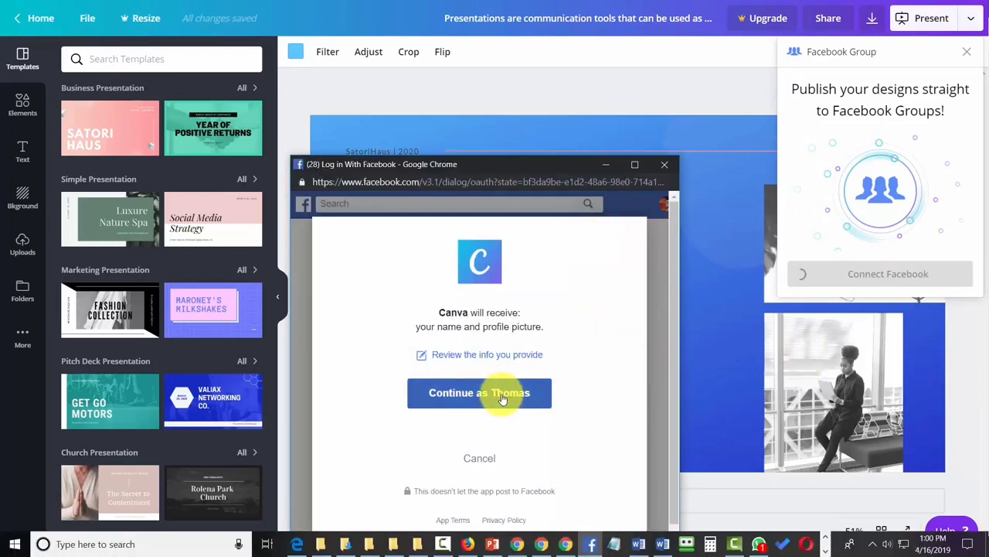
click(511, 394)
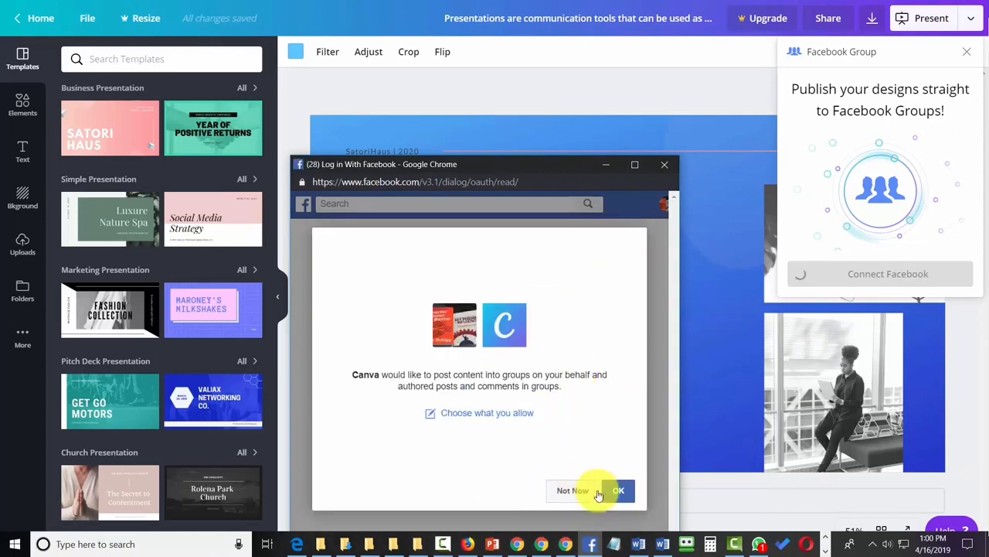
click(618, 491)
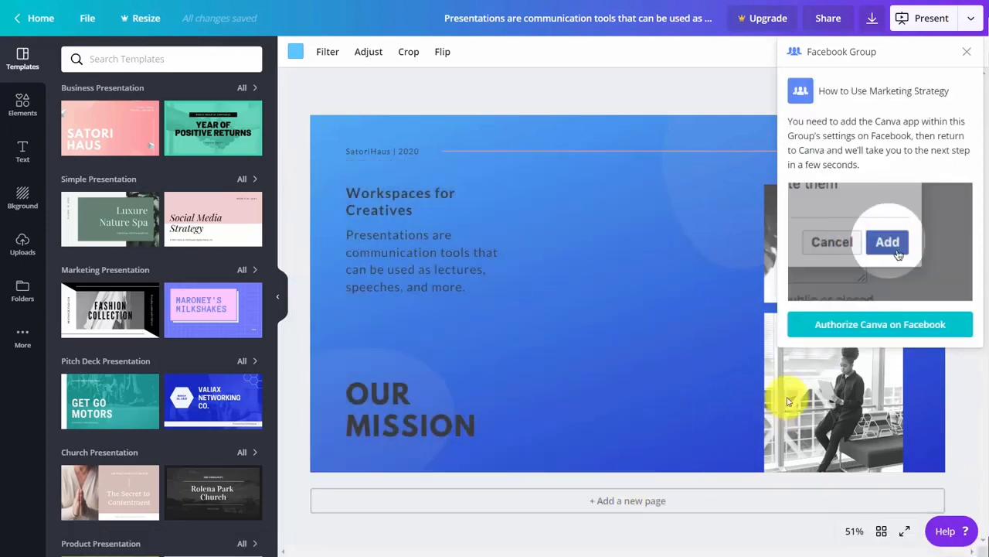
click(841, 332)
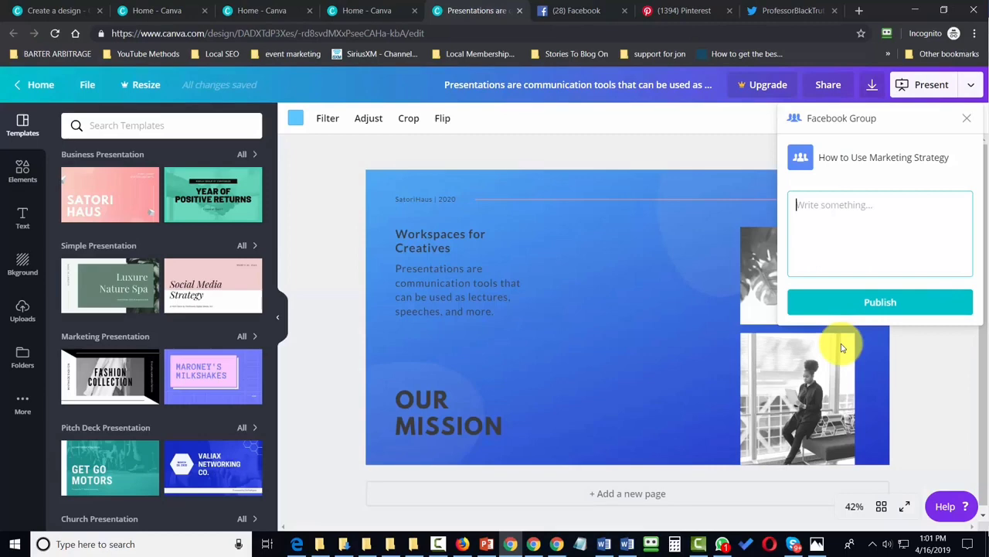
Publish to the group with caption 'Workplace for creatives' and open the resulting post
text(Workplace for creatives)
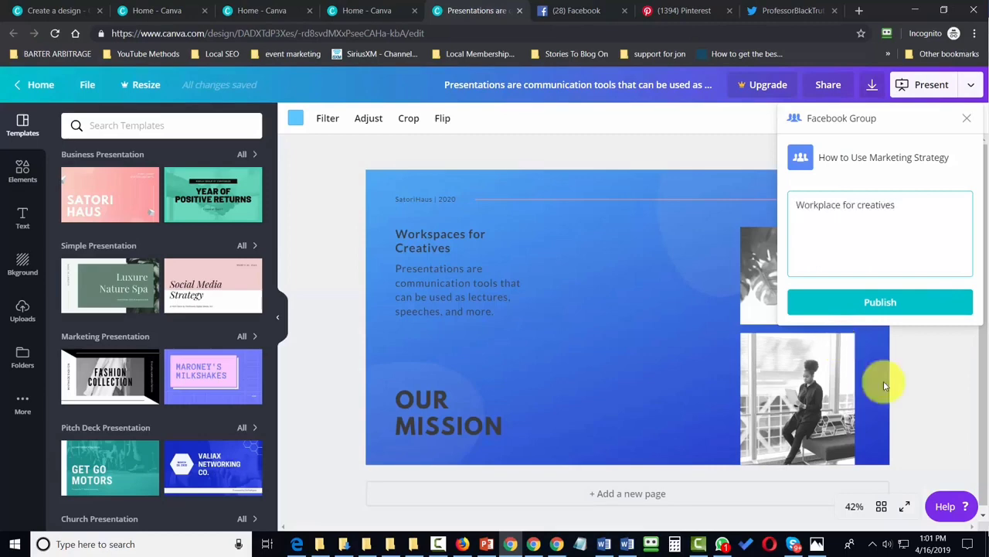
click(879, 302)
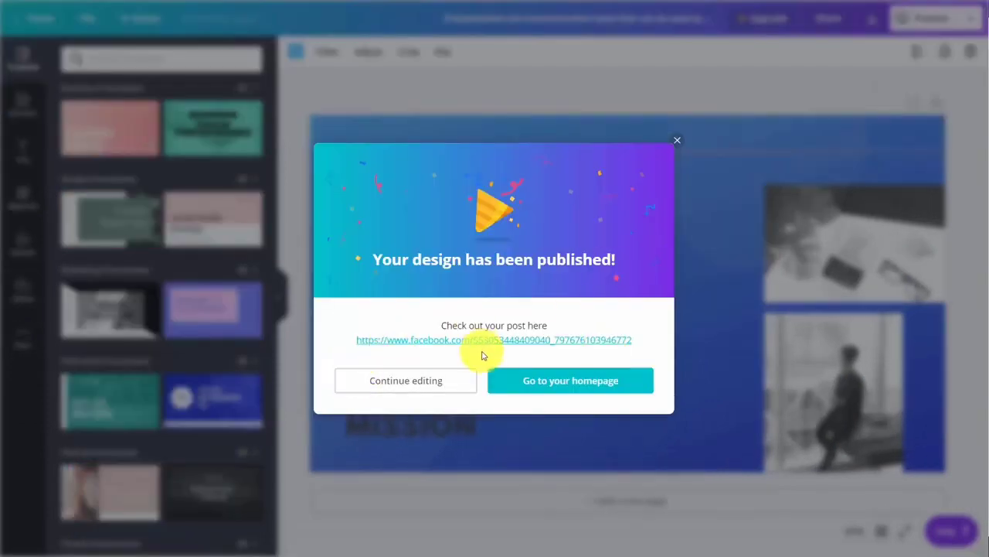
click(484, 340)
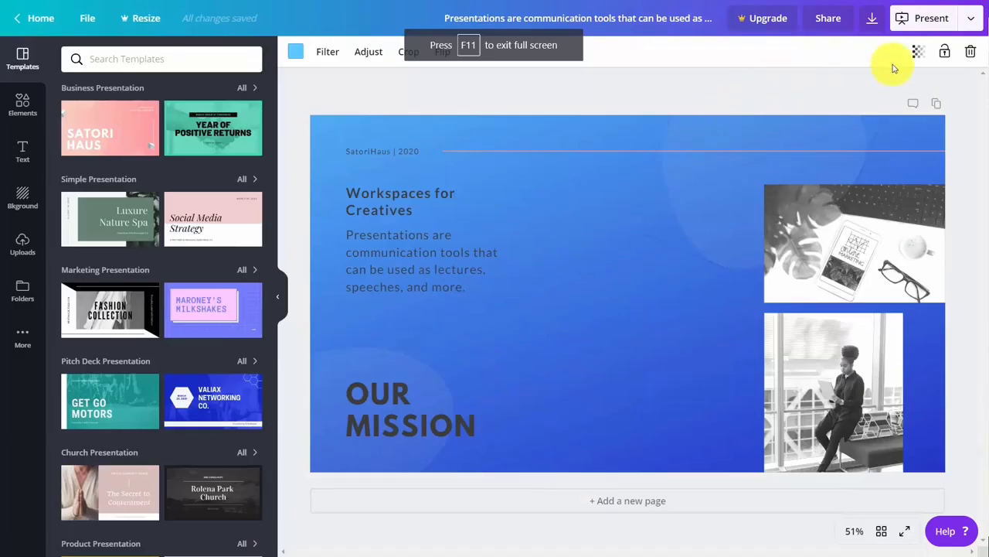
Choose Twitter as the publishing destination and connect and authorize a Twitter account
click(970, 18)
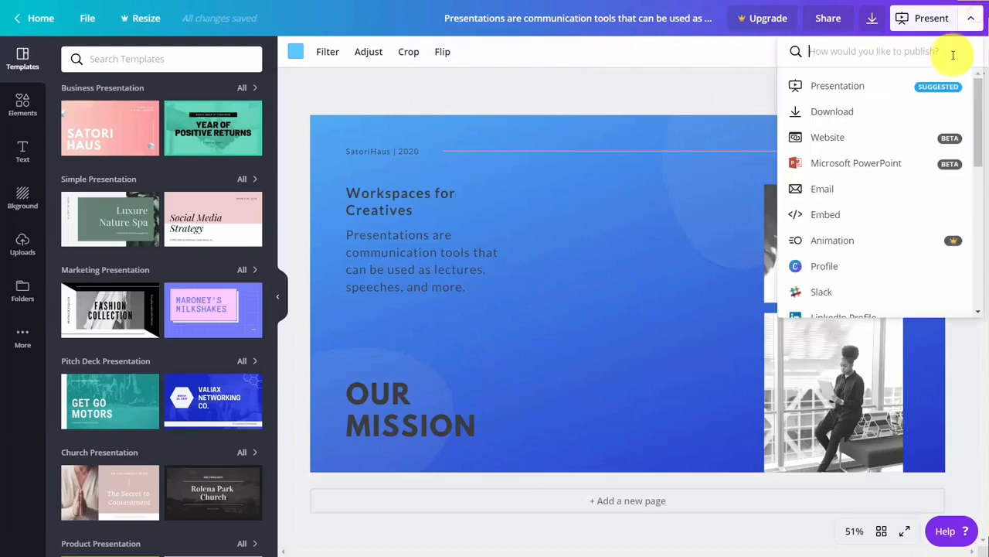
scroll(874, 183, down, 3)
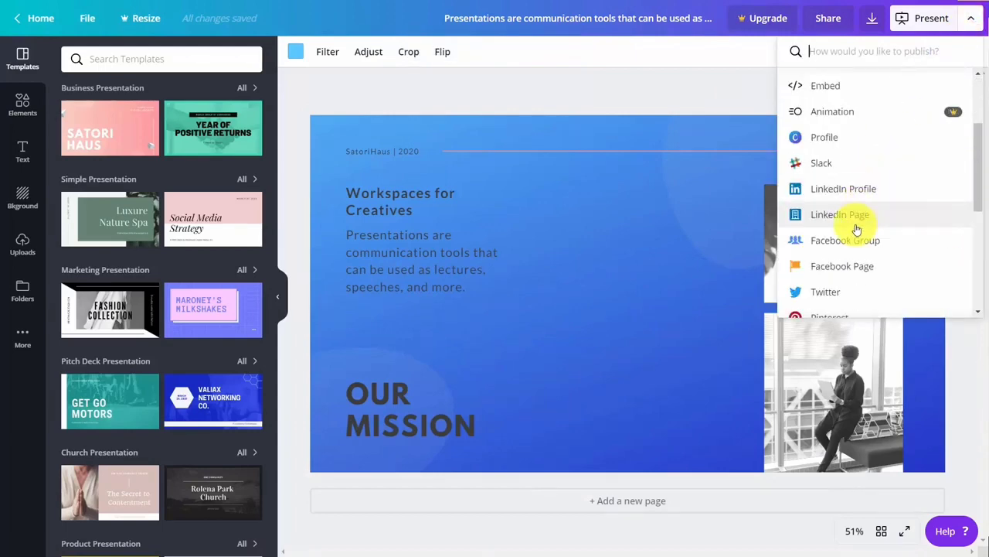
scroll(856, 229, down, 2)
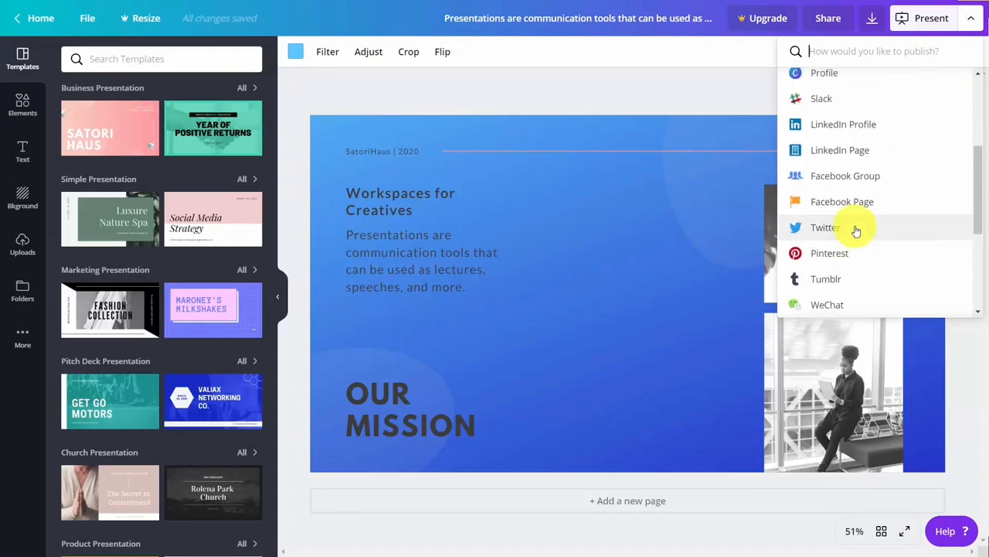
scroll(857, 229, down, 2)
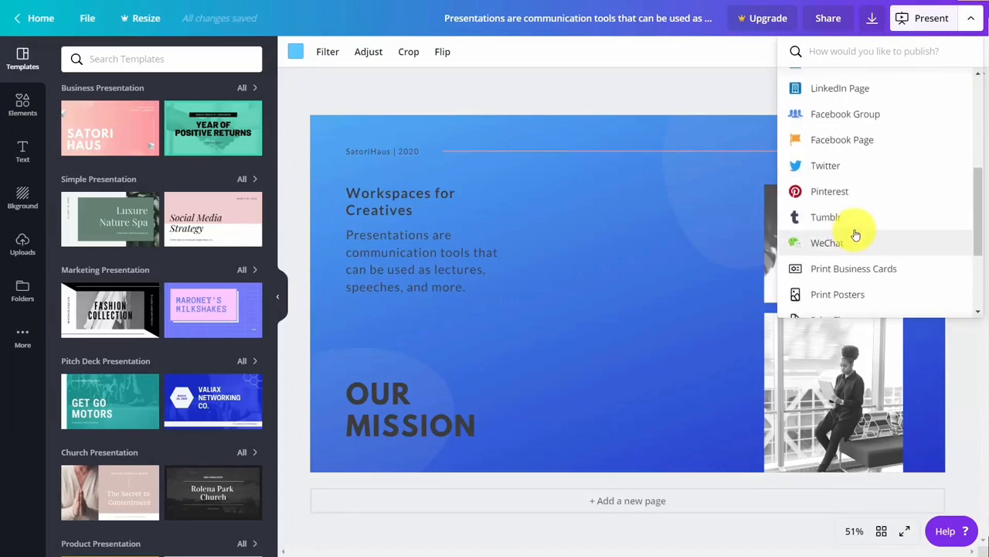
scroll(857, 234, up, 2)
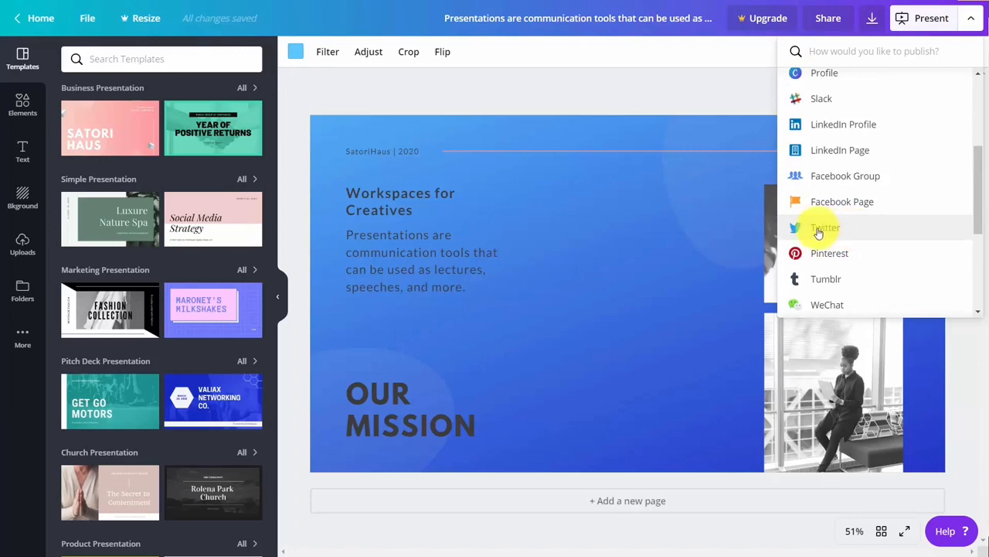
click(818, 232)
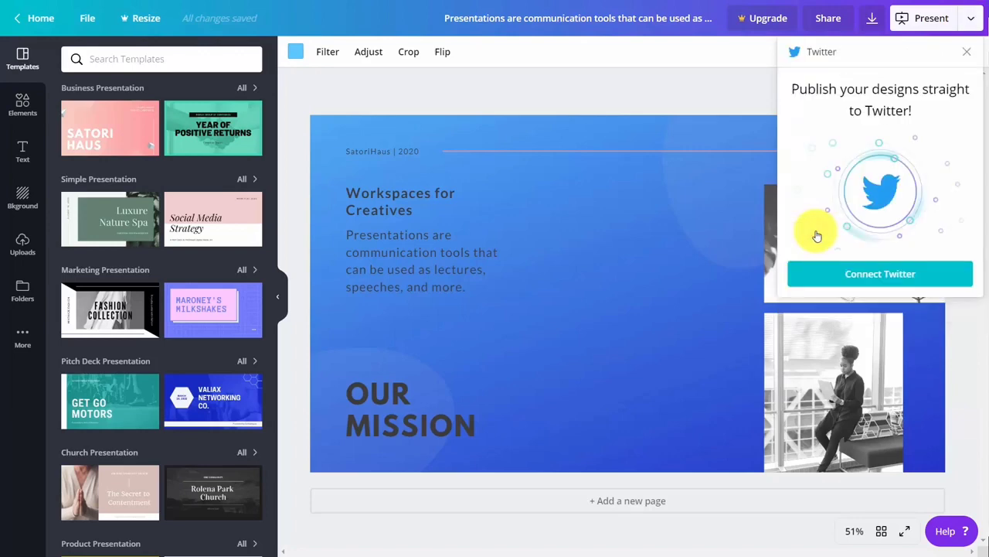
click(880, 280)
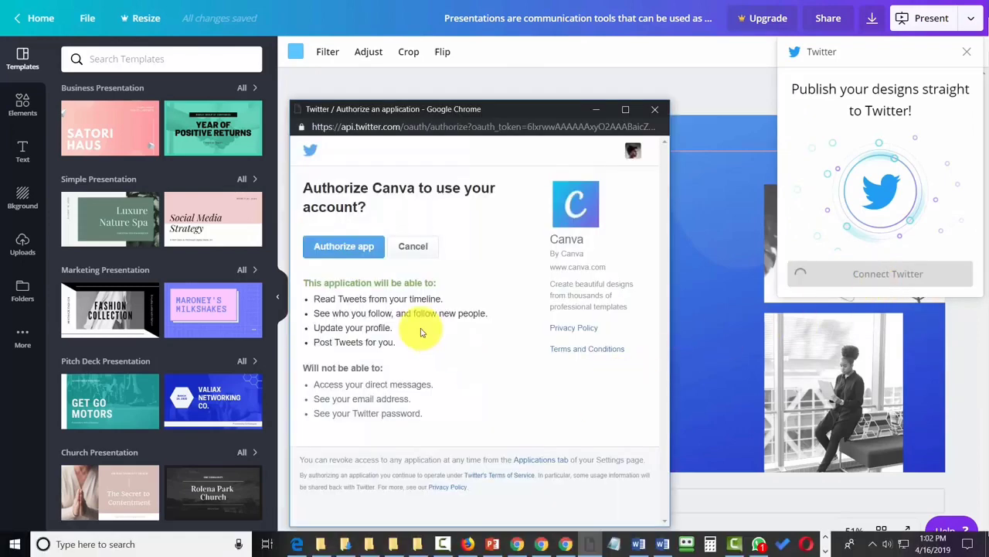
click(351, 248)
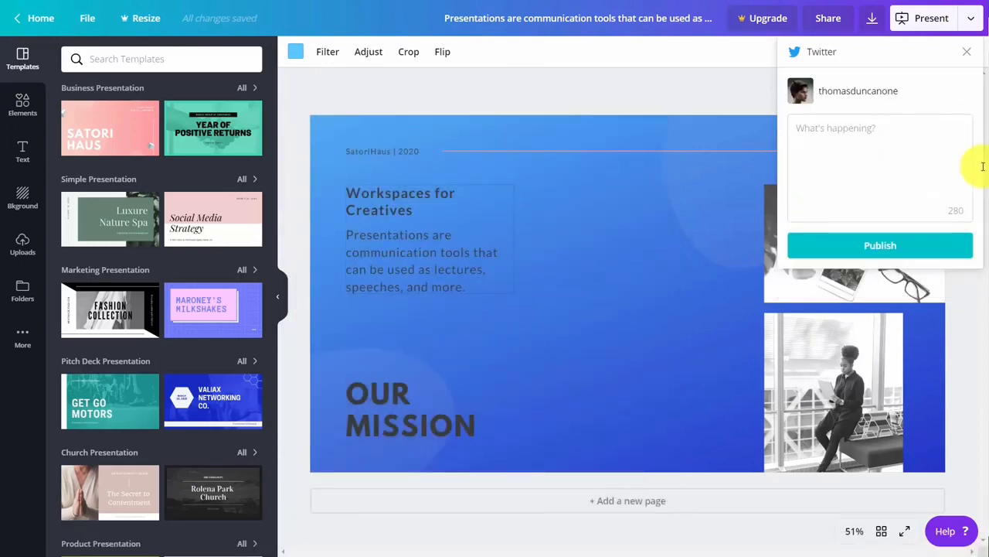
Tweet the design captioned 'Workspaces for creatives', check the tweet, then deselect the photo
click(887, 138)
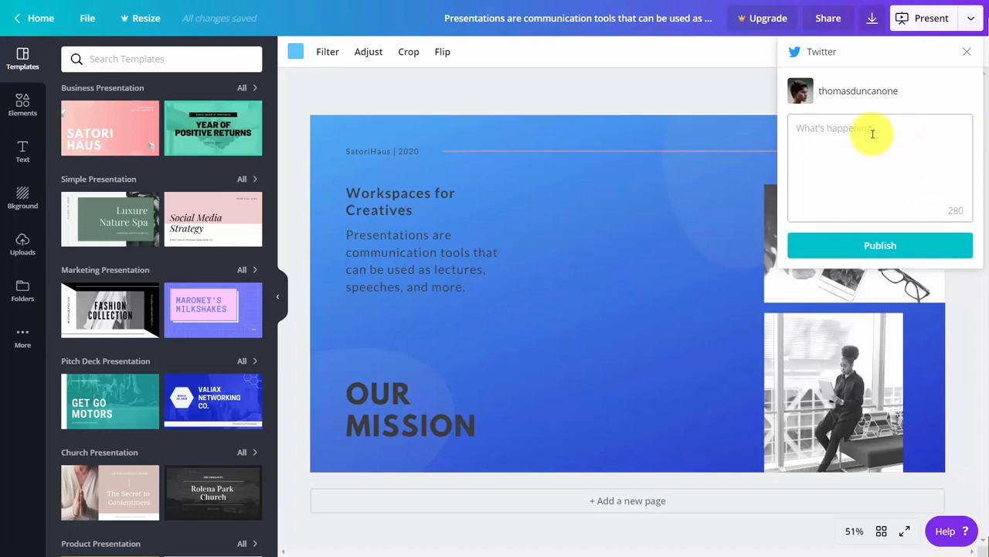
text(Workspaces for creatives)
click(872, 245)
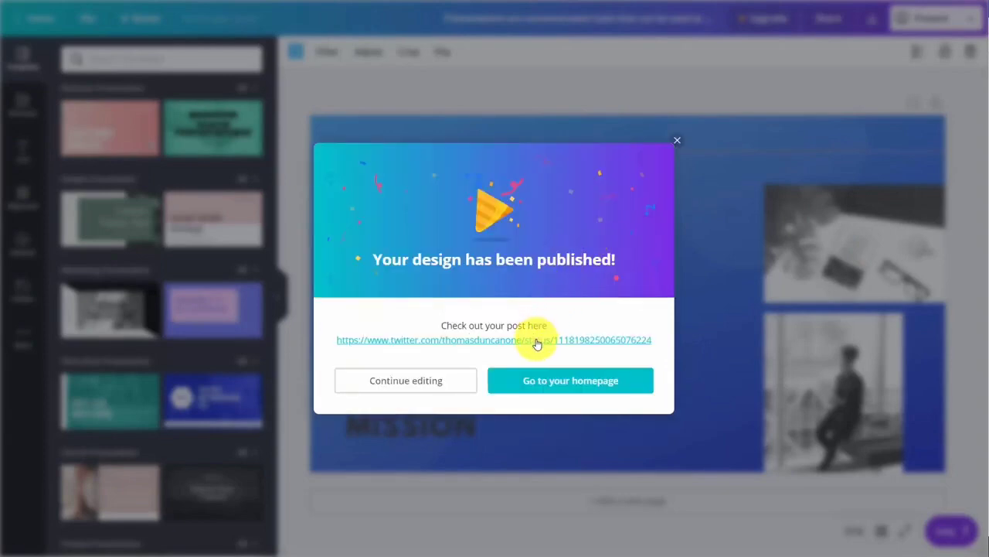
click(538, 341)
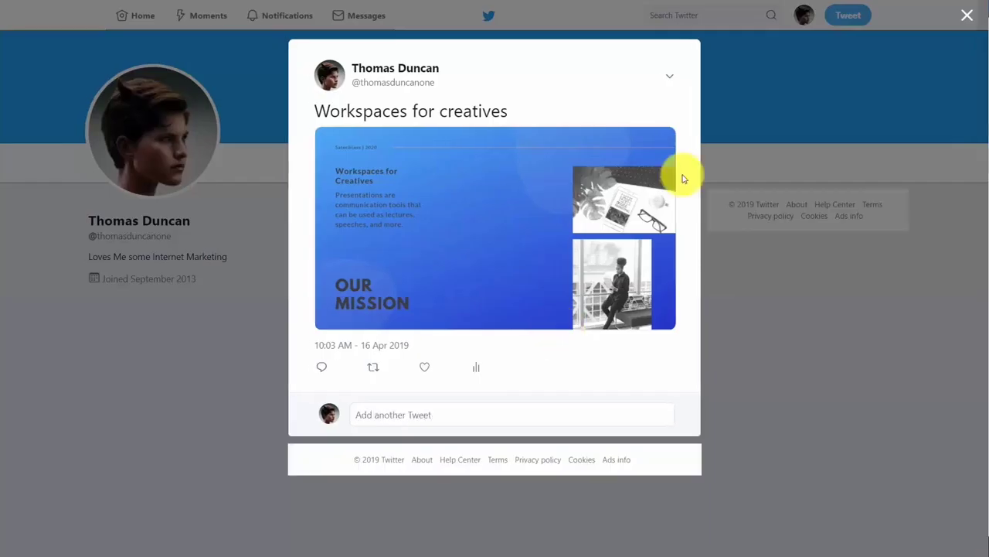
key(ctrl+w)
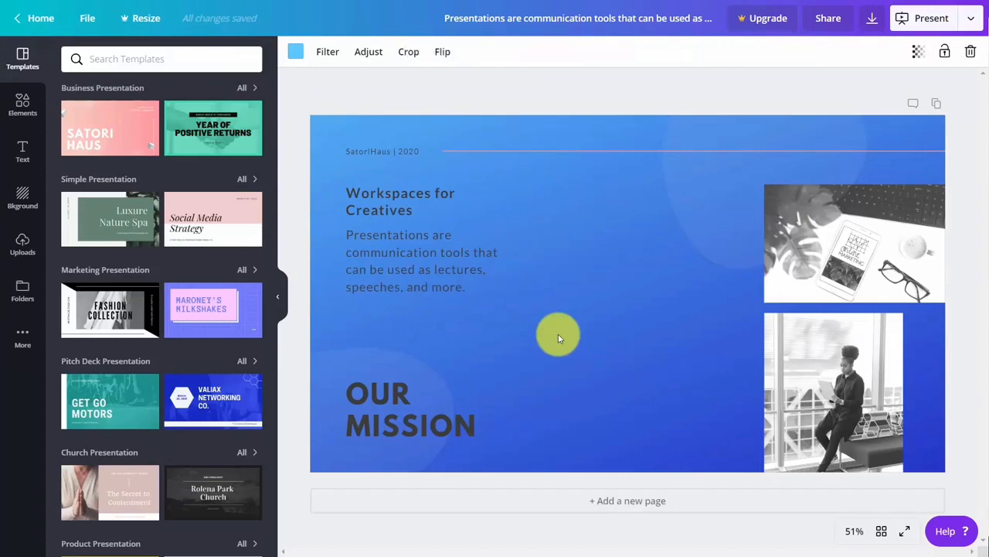
click(654, 93)
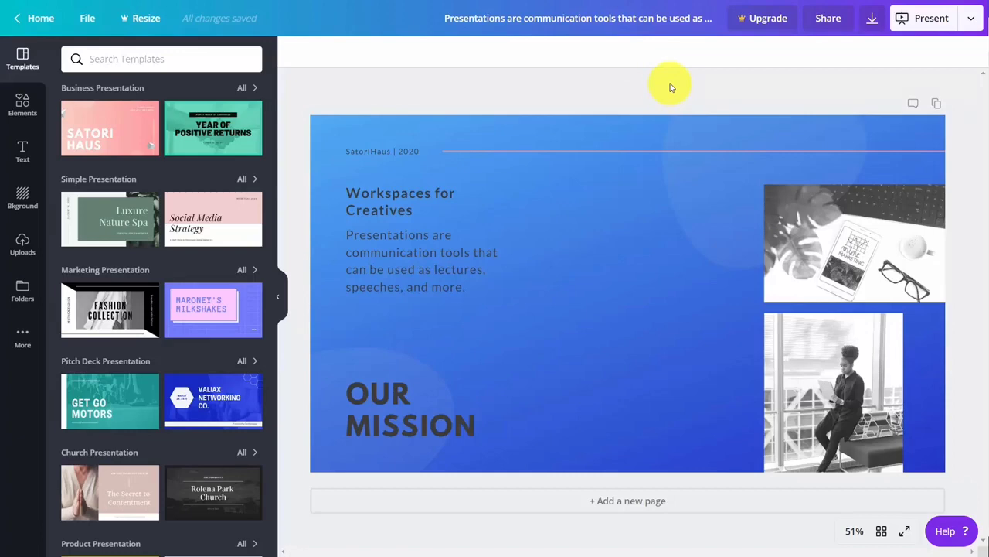
Open the finance template set and fill a new page 2 with Year of Positive Returns
click(201, 124)
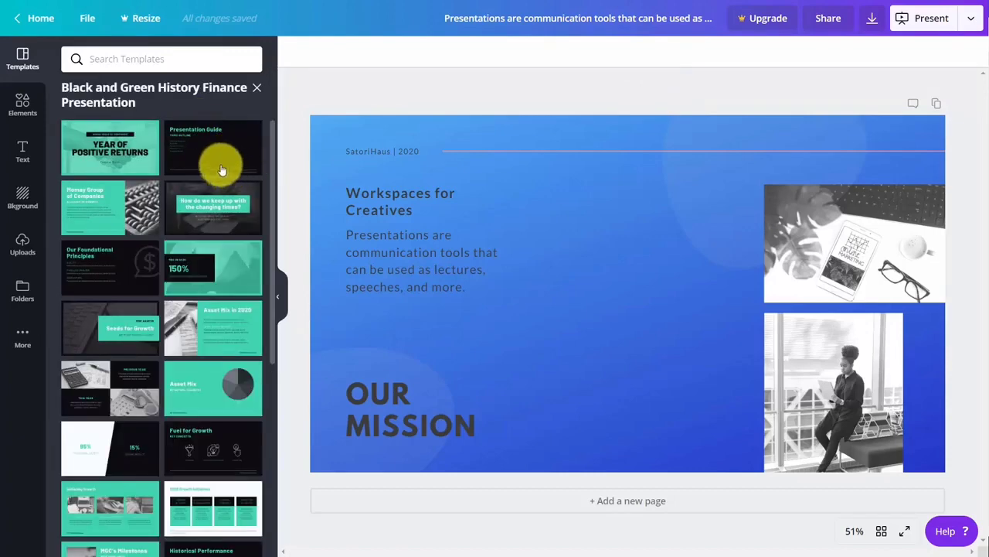
click(596, 501)
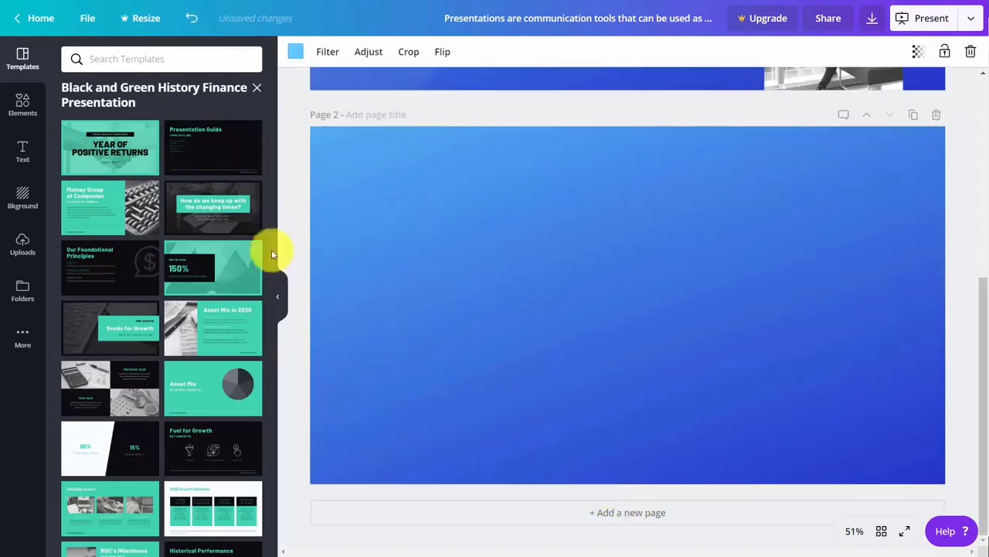
click(112, 139)
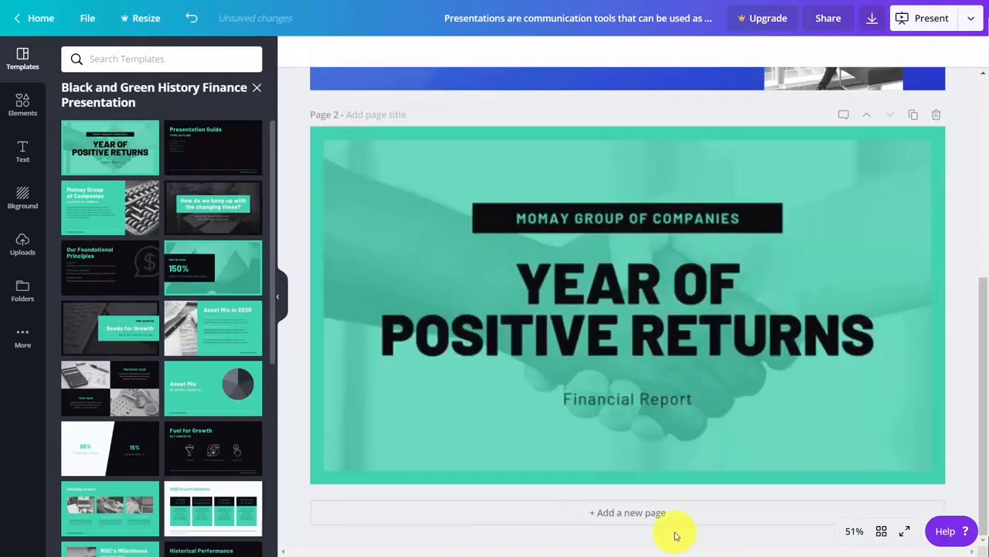
Add pages 3–5, applying Asset Mix to page 4 and Fuel for Growth to page 5
click(632, 514)
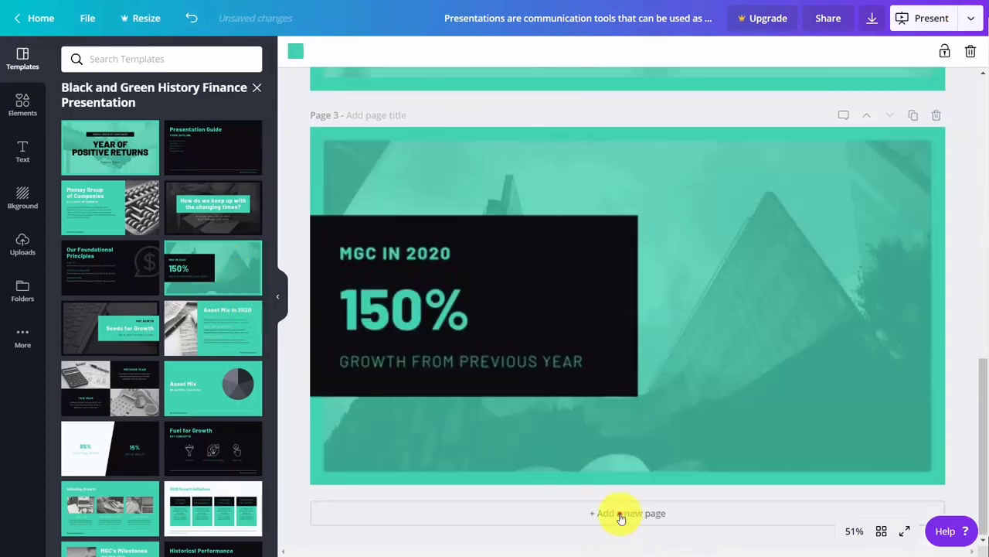
click(623, 514)
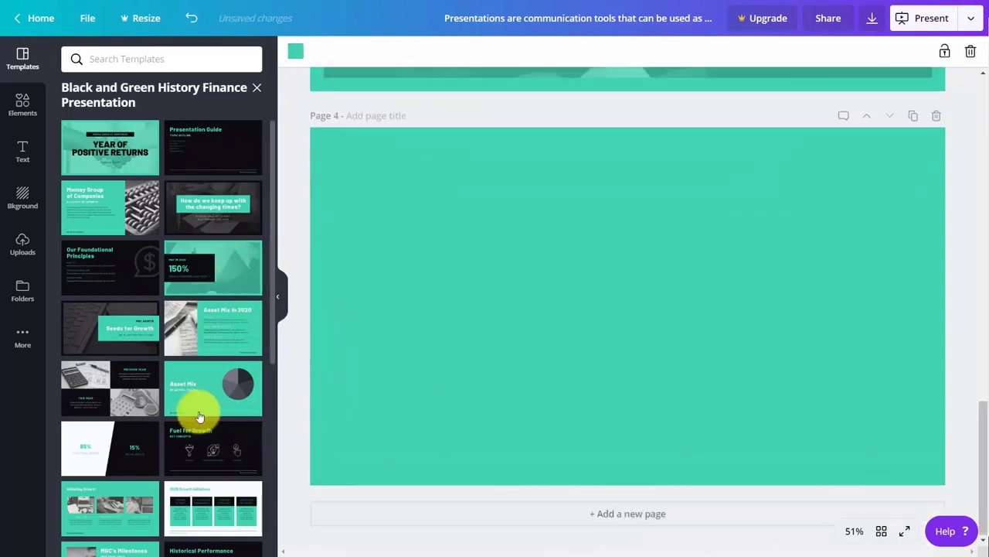
click(196, 396)
click(597, 514)
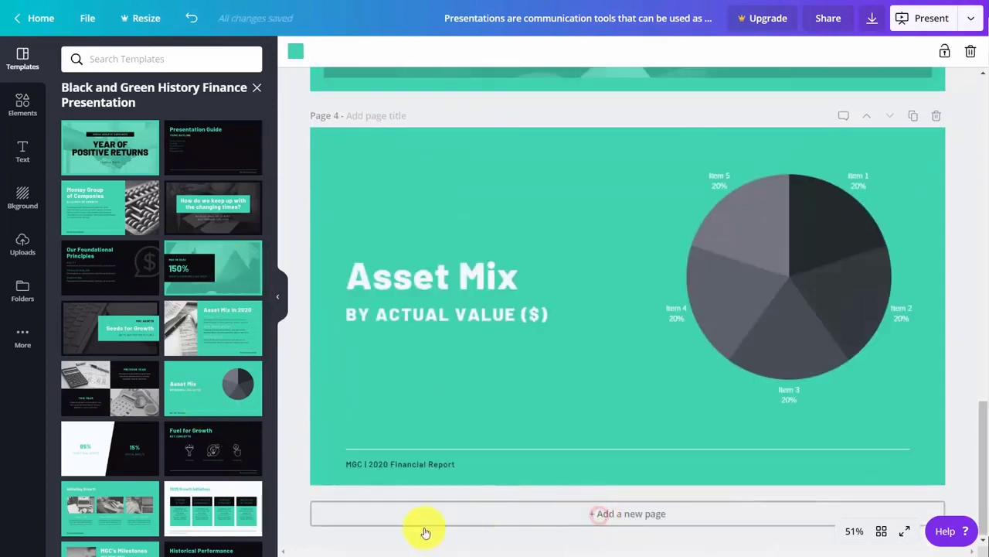
click(176, 444)
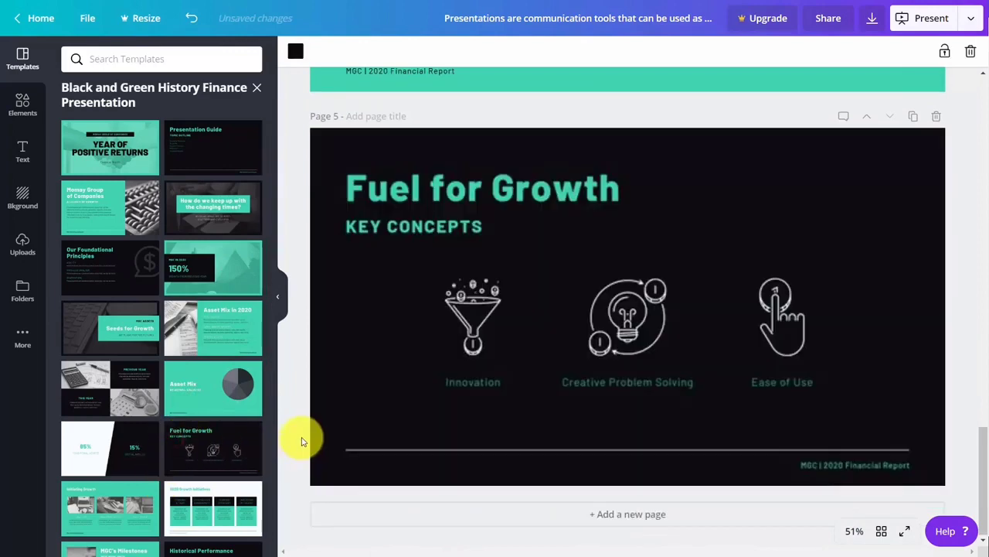
scroll(303, 441, up, 4)
scroll(300, 439, up, 15)
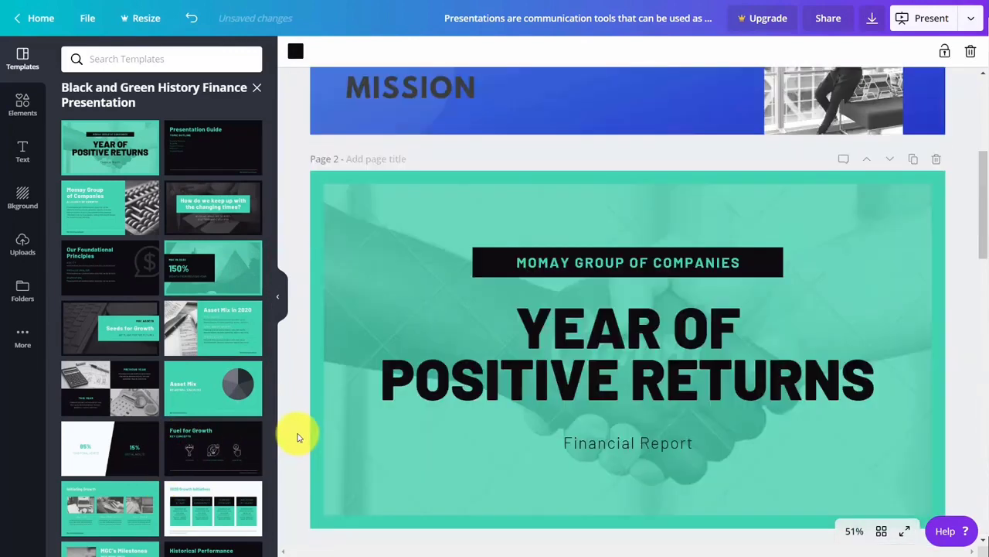
scroll(299, 438, up, 2)
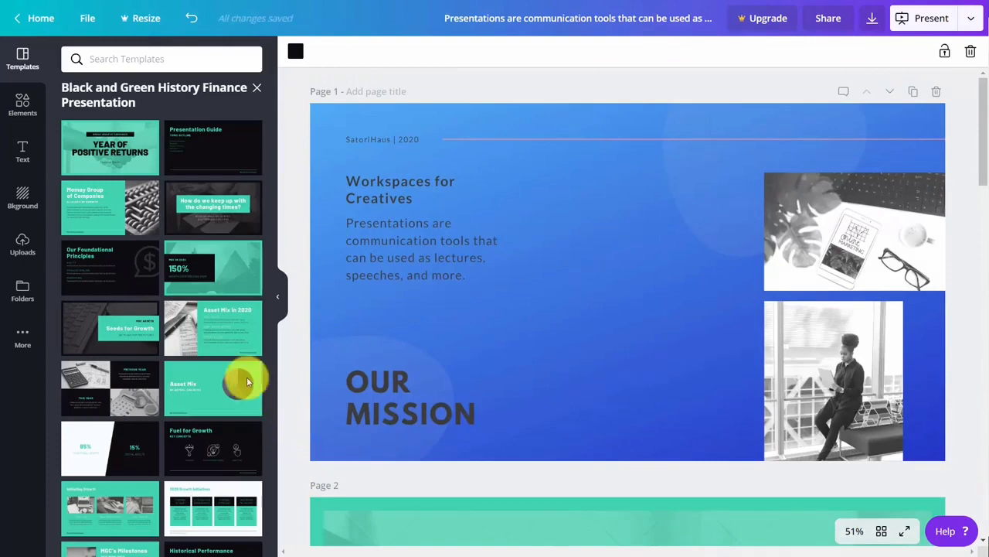
Bring up the Microsoft PowerPoint download panel for all pages from the Present menu
click(971, 24)
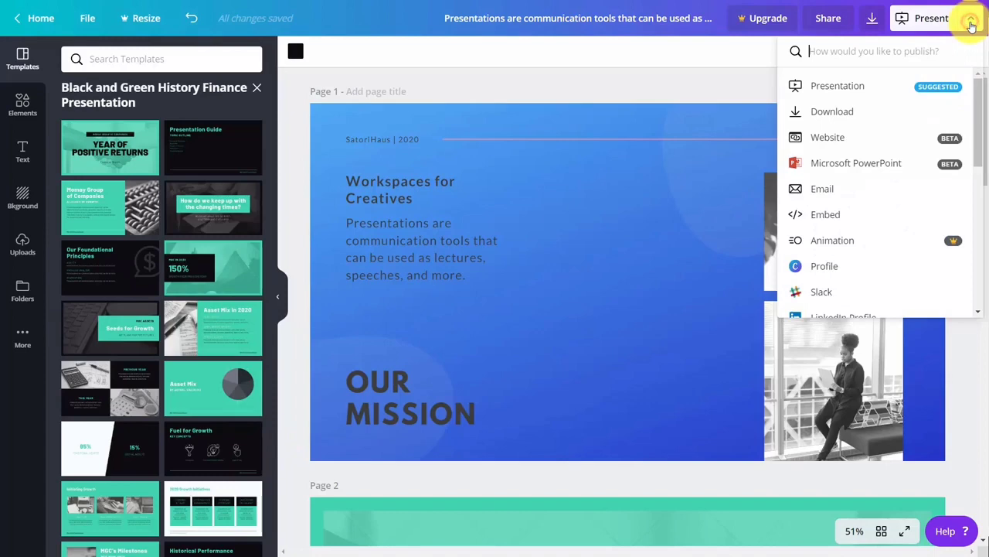
click(849, 164)
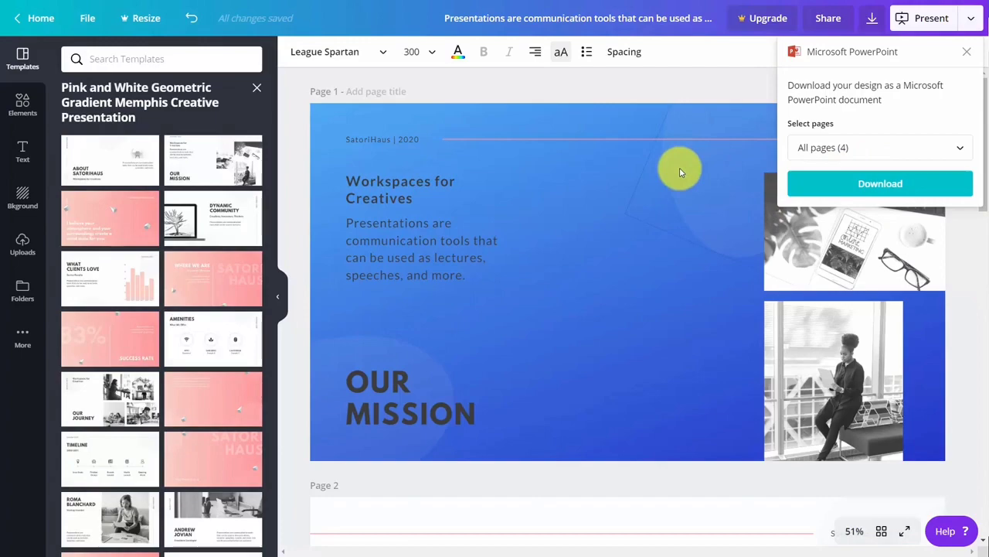
scroll(679, 167, down, 5)
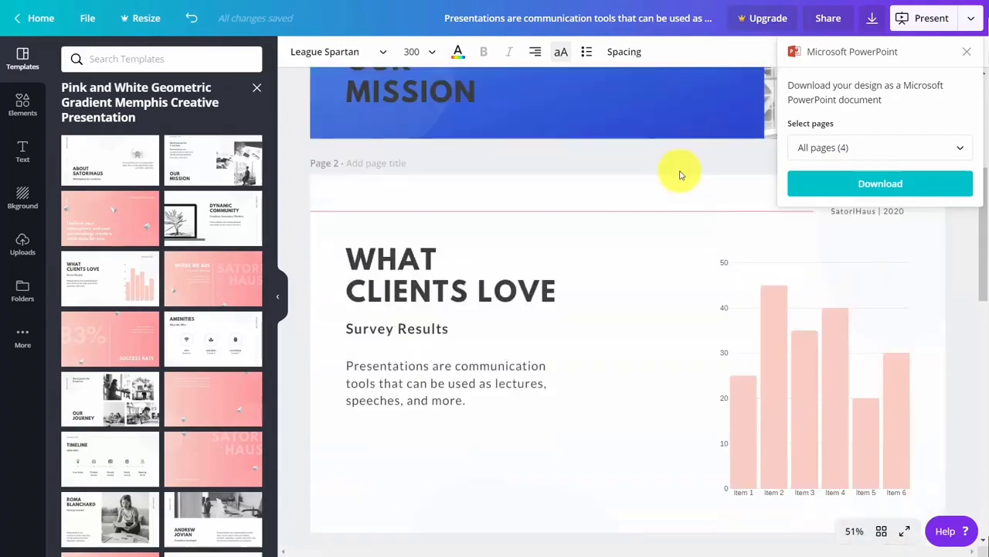